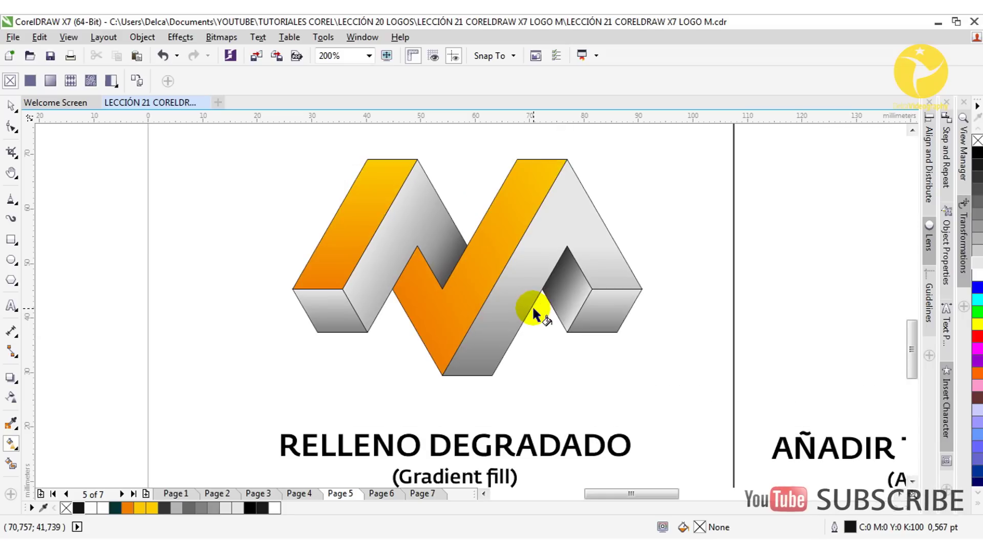
left_click_drag(533, 310, 428, 310)
scroll(428, 310, "down", 1)
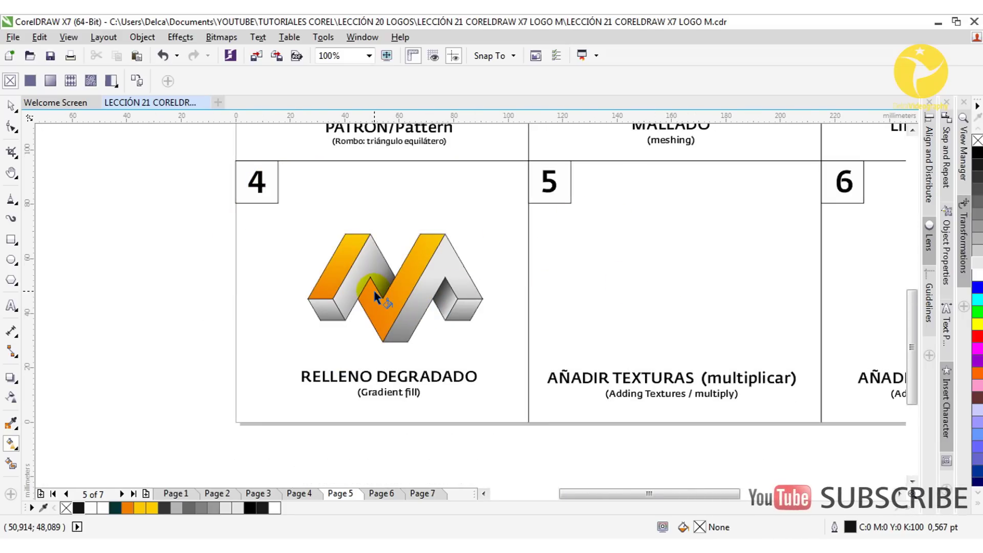
scroll(374, 293, "up", 1)
left_click_drag(373, 288, 485, 288)
key("space")
left_click(479, 236)
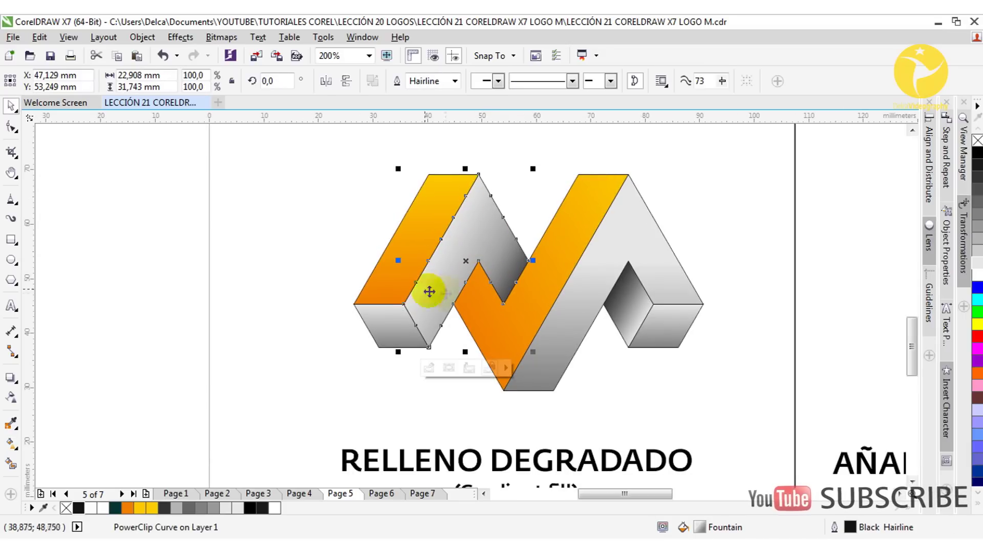
left_click(511, 239)
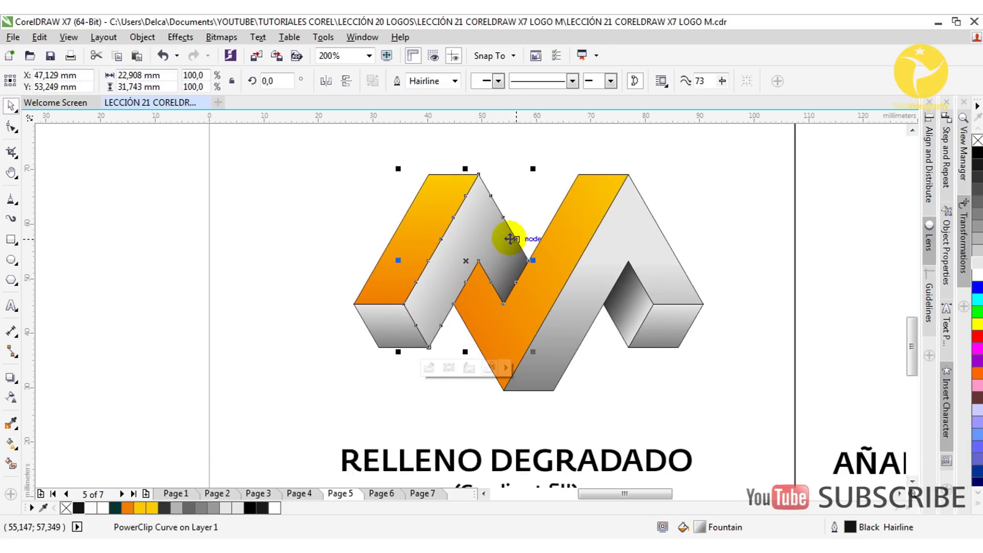
Add a centred drop shadow to the far-left orange bar with opacity 72 and feathering 23
left_click(11, 379)
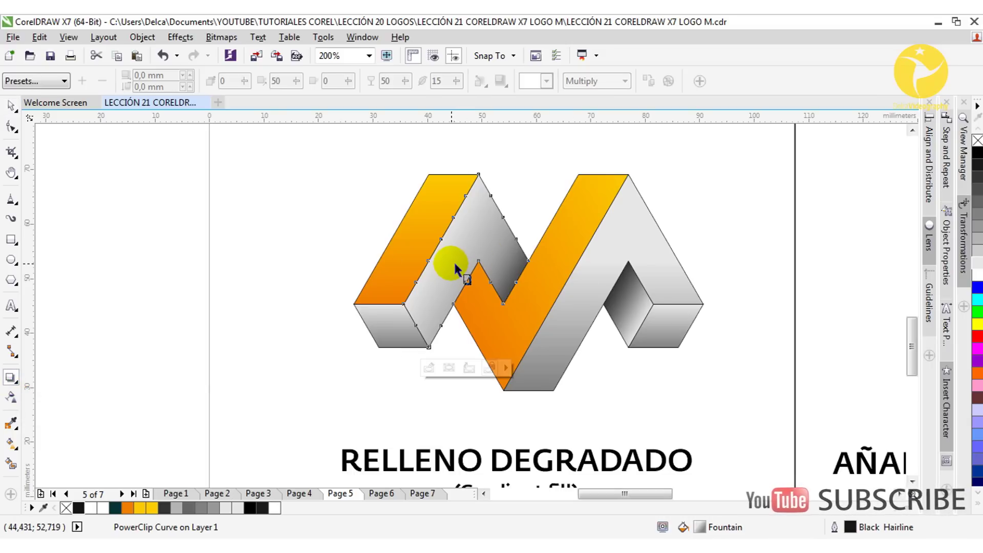
left_click(418, 245)
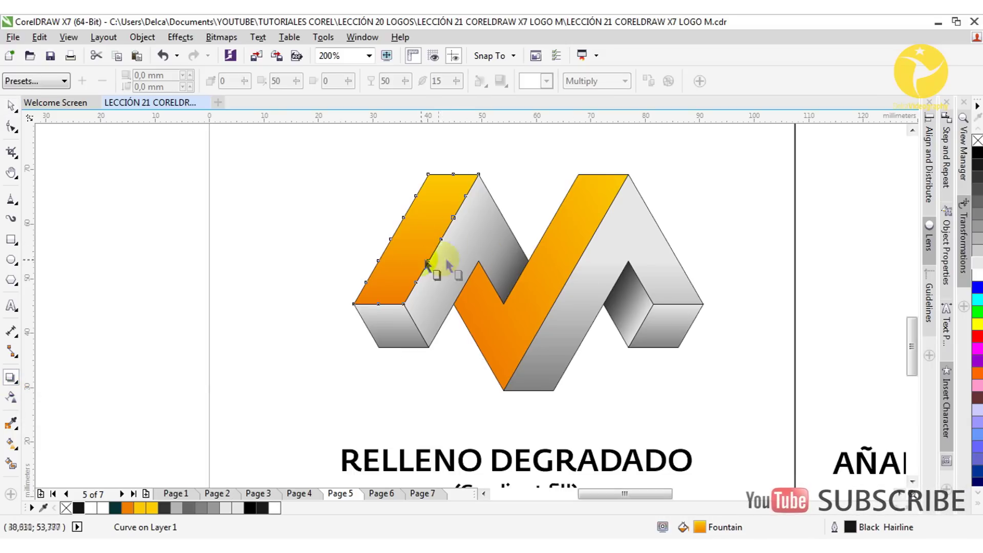
left_click_drag(416, 239, 457, 180)
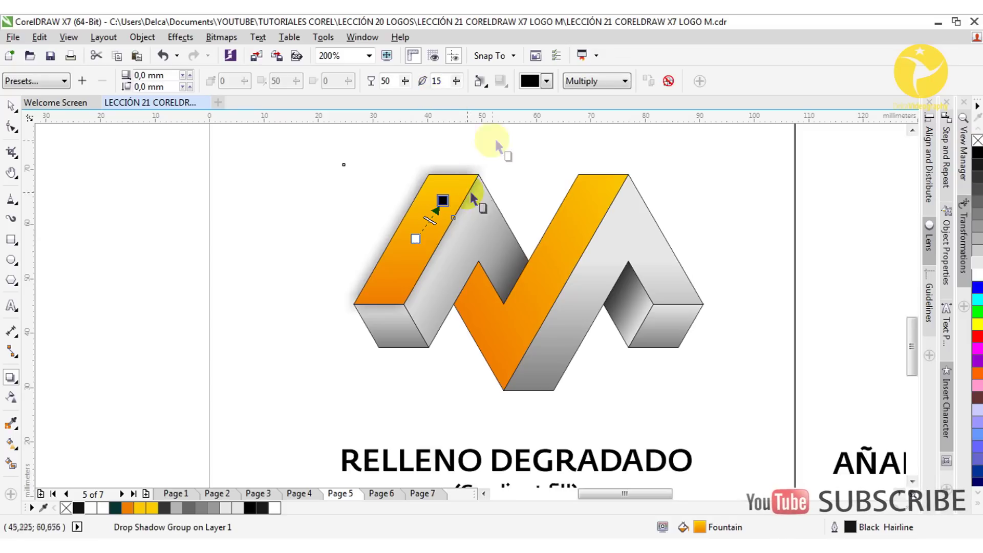
left_click_drag(405, 81, 465, 91)
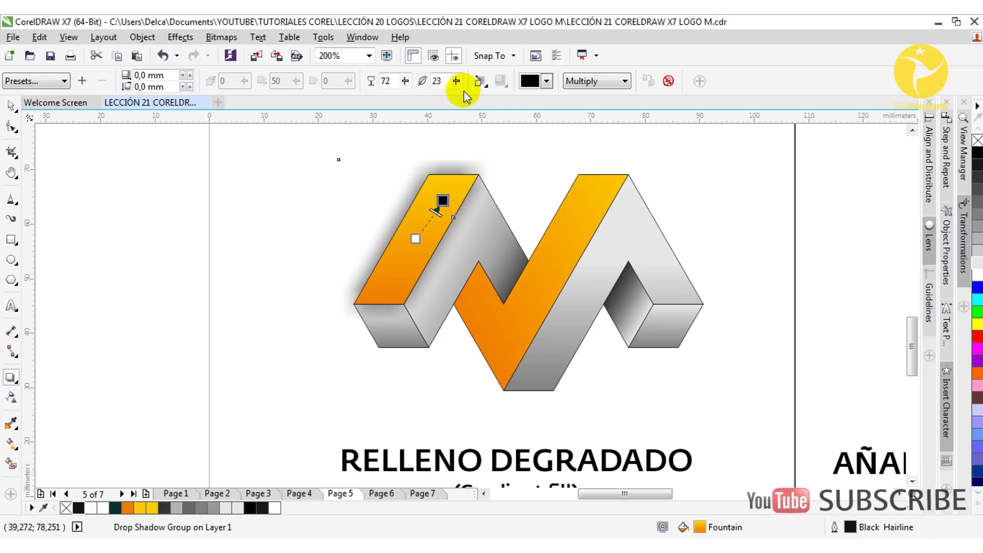
Break the drop shadow group apart and move the separated shadow onto the blank area left of the logo
left_click(13, 106)
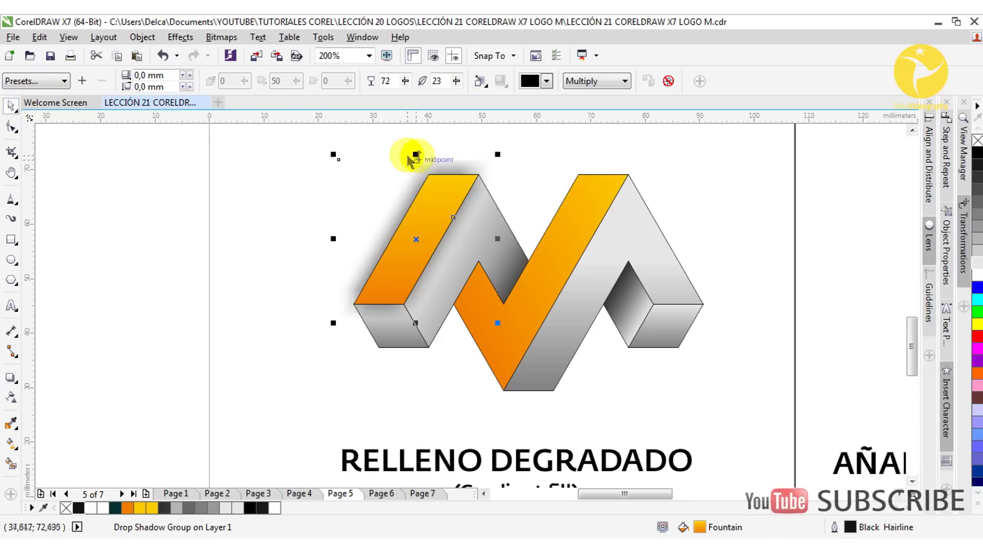
right_click(421, 165)
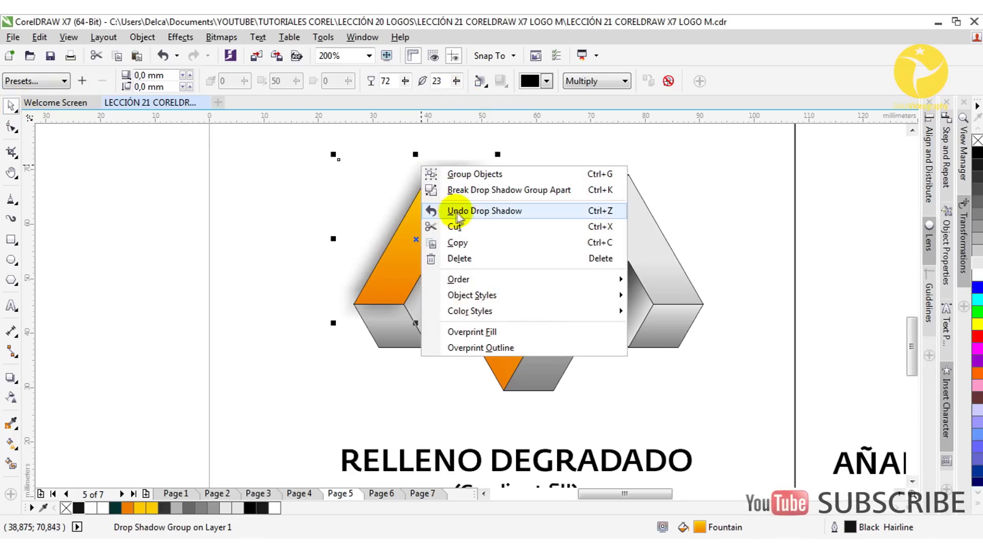
left_click(596, 190)
left_click_drag(439, 165, 351, 187)
key("ctrl+z")
left_click(395, 173)
left_click(400, 145)
left_click(430, 165)
left_click_drag(446, 164, 351, 171)
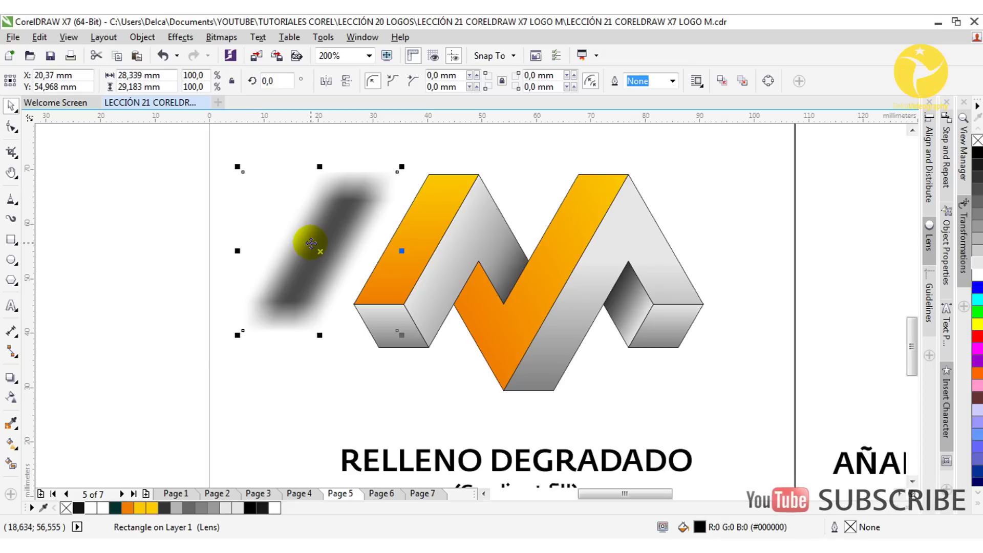
Place a copy of the shadow over the left corner of the central orange V and PowerClip it inside the V
left_click_drag(322, 245, 466, 287)
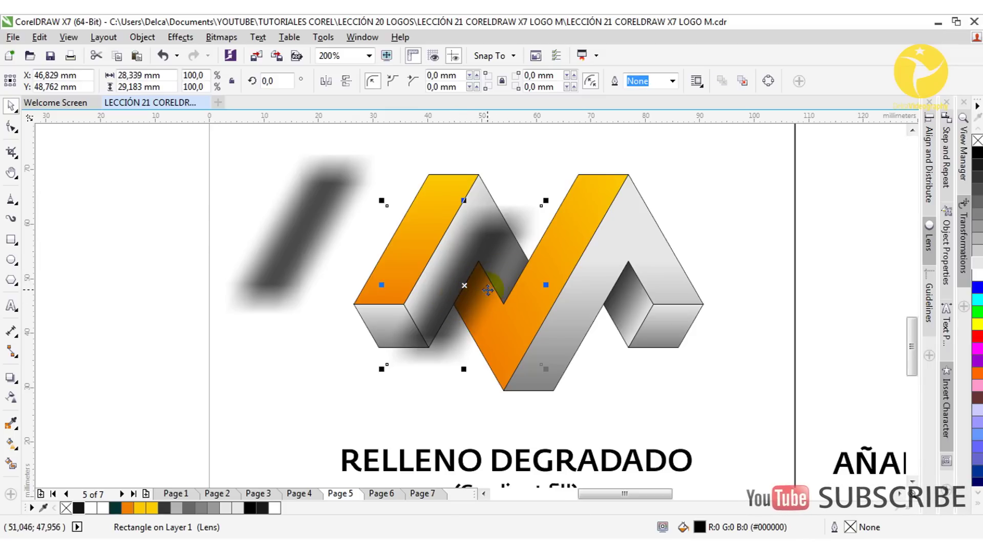
right_click(499, 220)
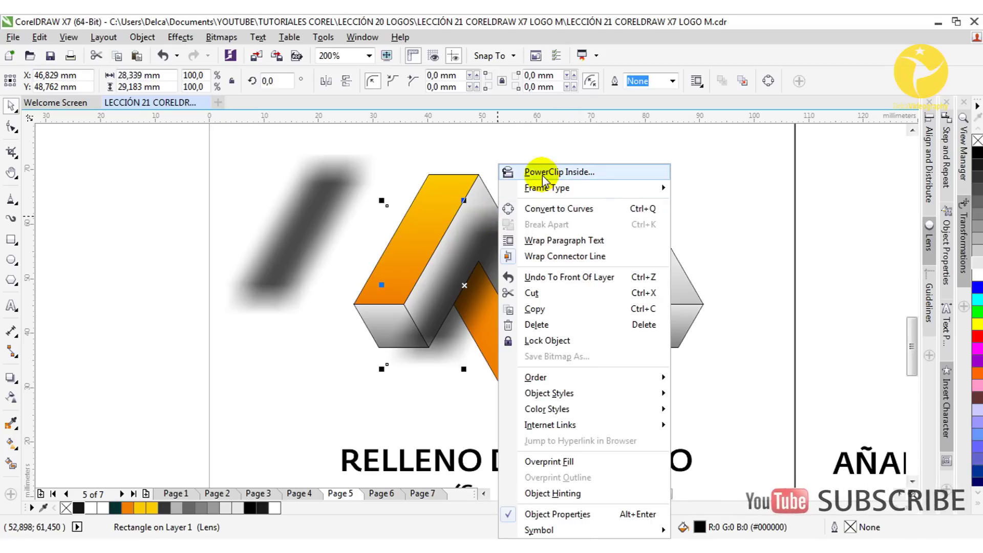
left_click(595, 171)
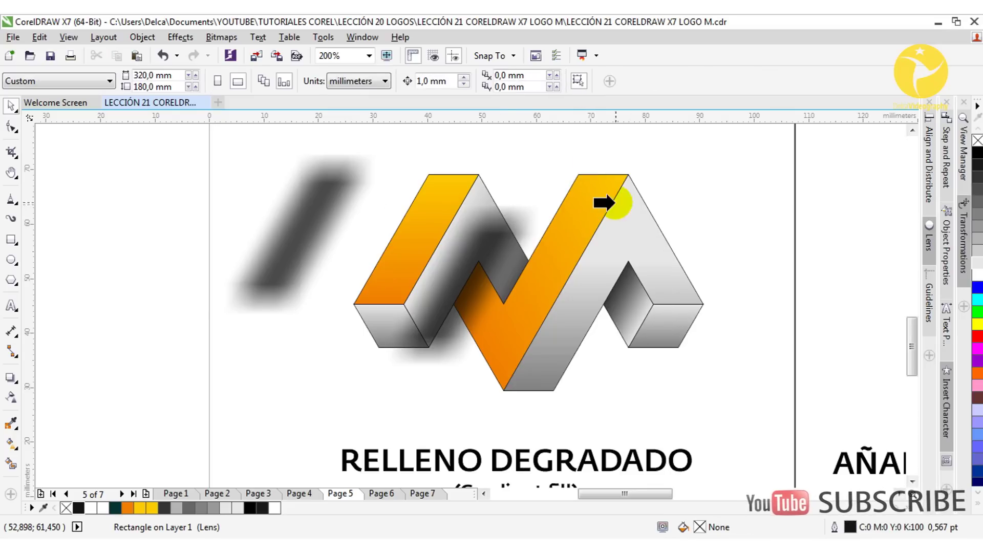
left_click(588, 195)
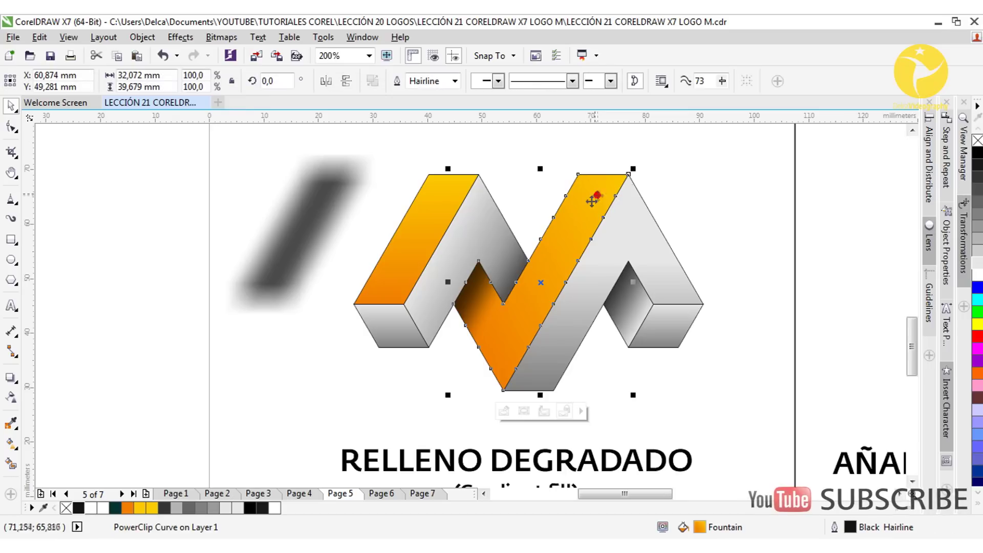
left_click(186, 248)
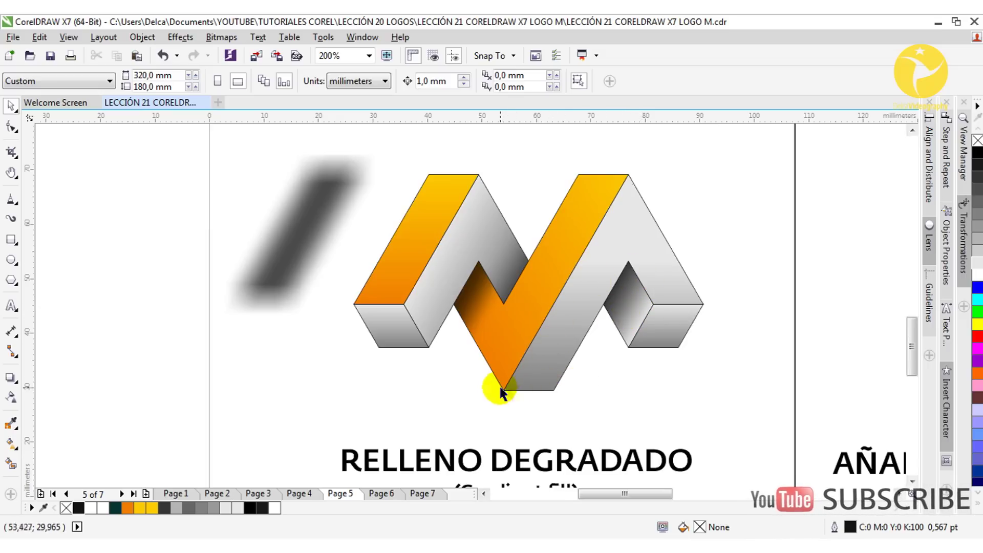
Duplicate the loose shadow, rotate the copy to 295° and move it below the lower tip of the orange V
left_click(300, 233)
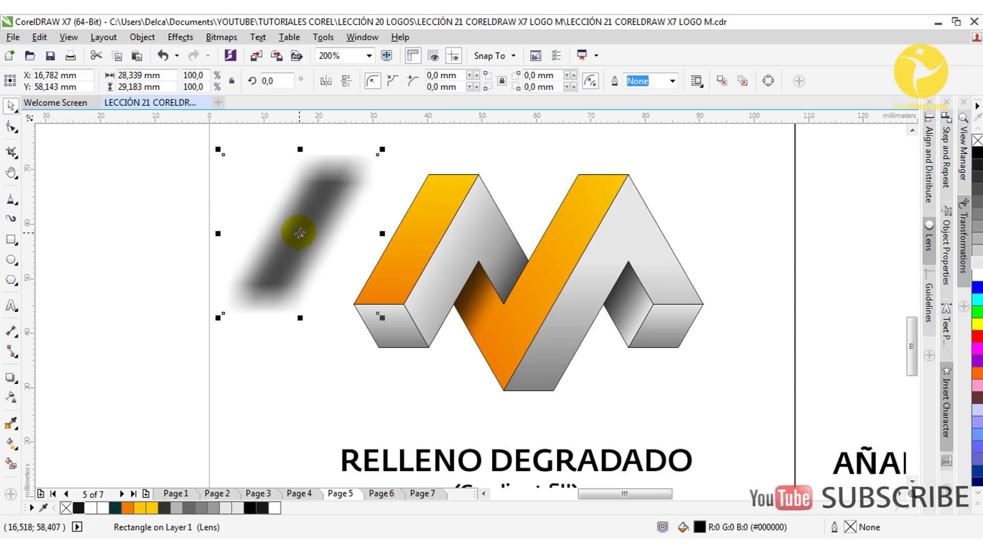
key("ctrl+c")
key("ctrl+v")
left_click_drag(303, 216, 447, 316)
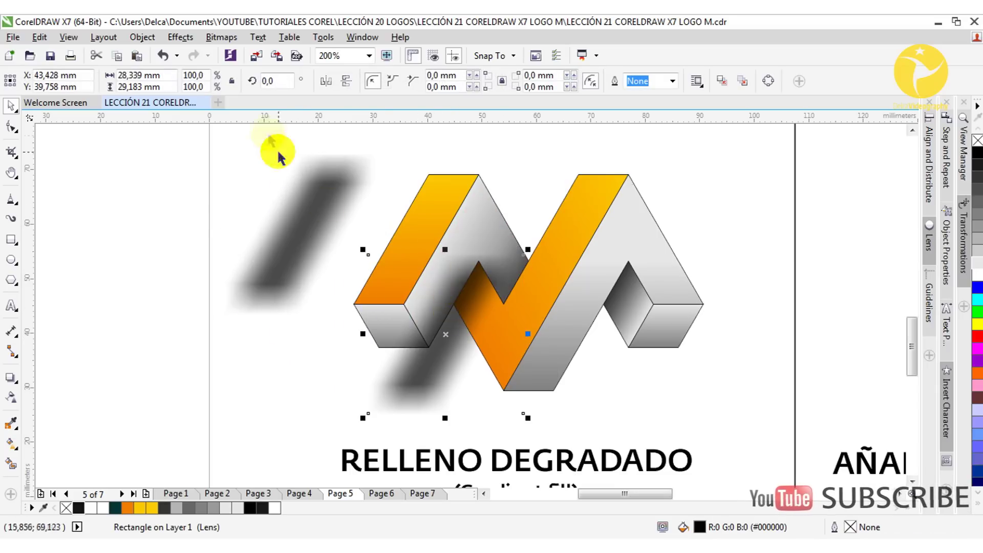
left_click(467, 336)
mouse_move(527, 249)
left_mouse_down()
mouse_move(575, 390)
mouse_move(542, 424)
left_mouse_up()
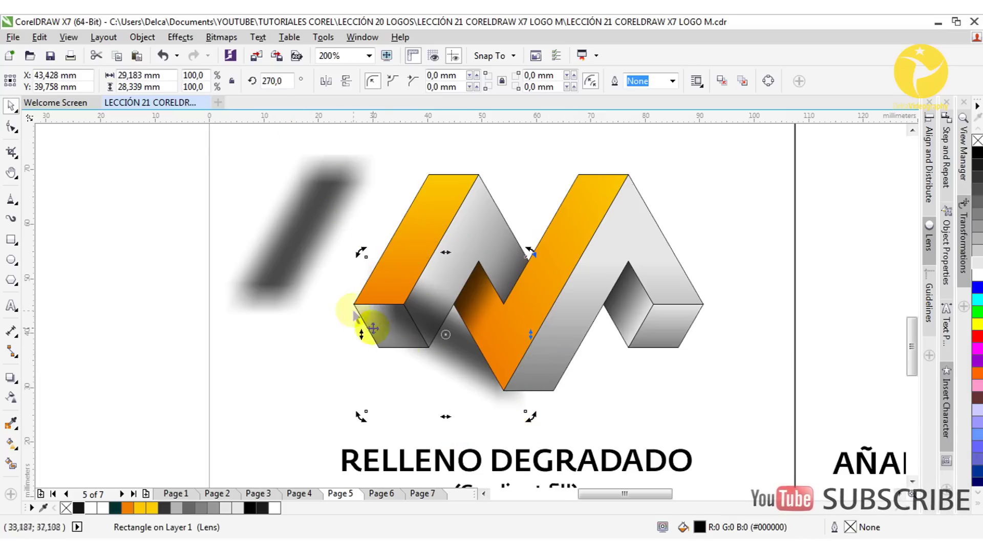
left_click_drag(362, 252, 334, 301)
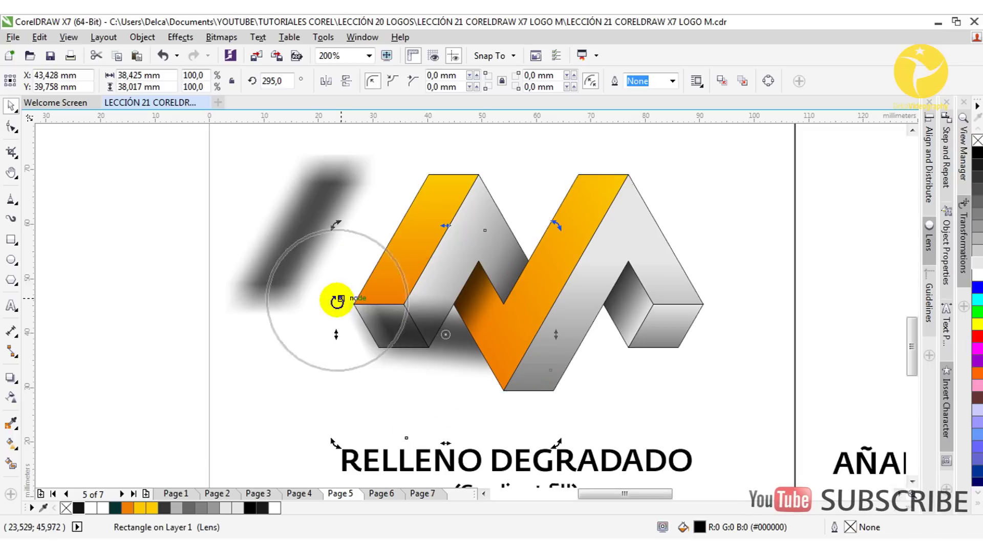
left_click_drag(450, 348, 527, 407)
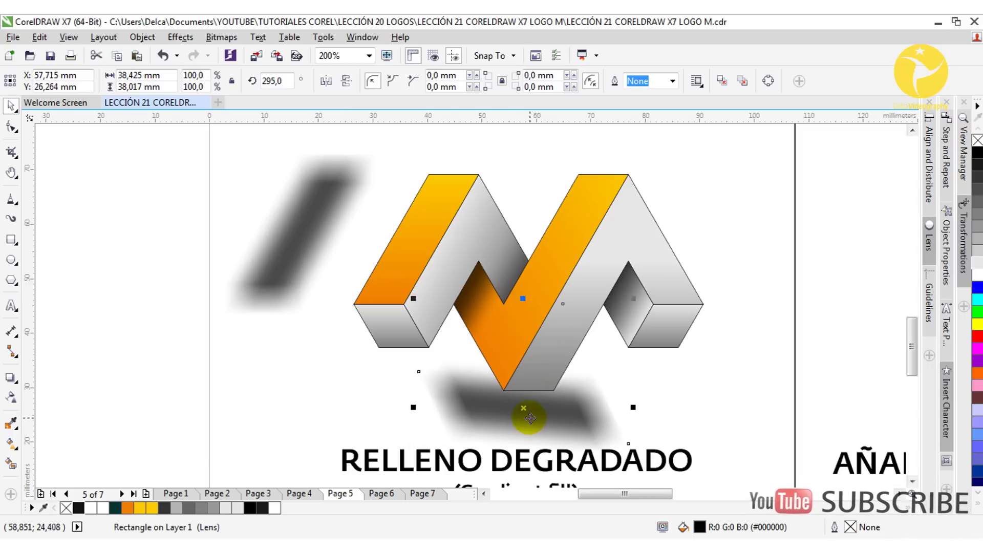
Rotate the lower shadow to 300°, bring it to the front and position it over the logo's bottom edge
scroll(527, 406, "up", 2)
left_click_drag(738, 191, 727, 181)
left_click(499, 402)
left_click_drag(501, 401, 508, 387)
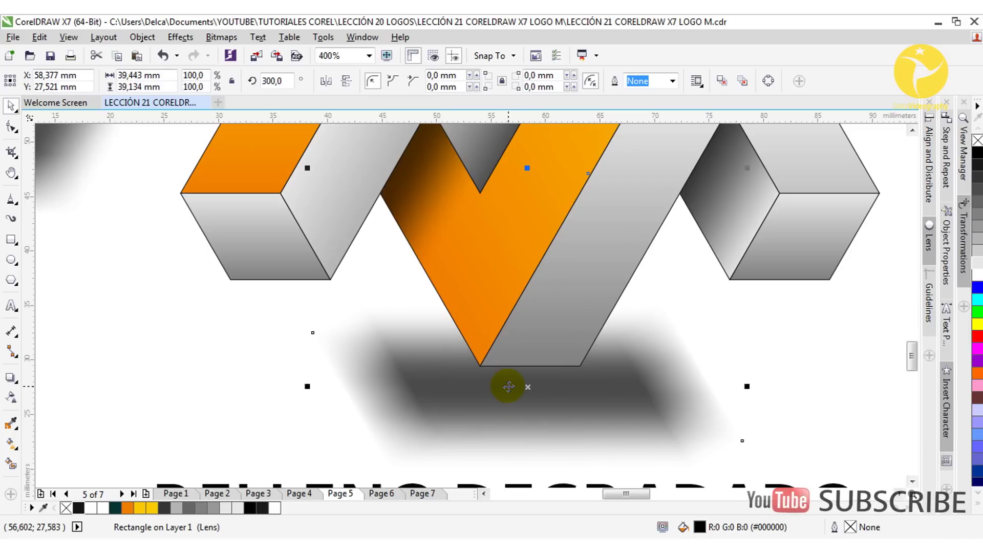
key("shift+Page_Up")
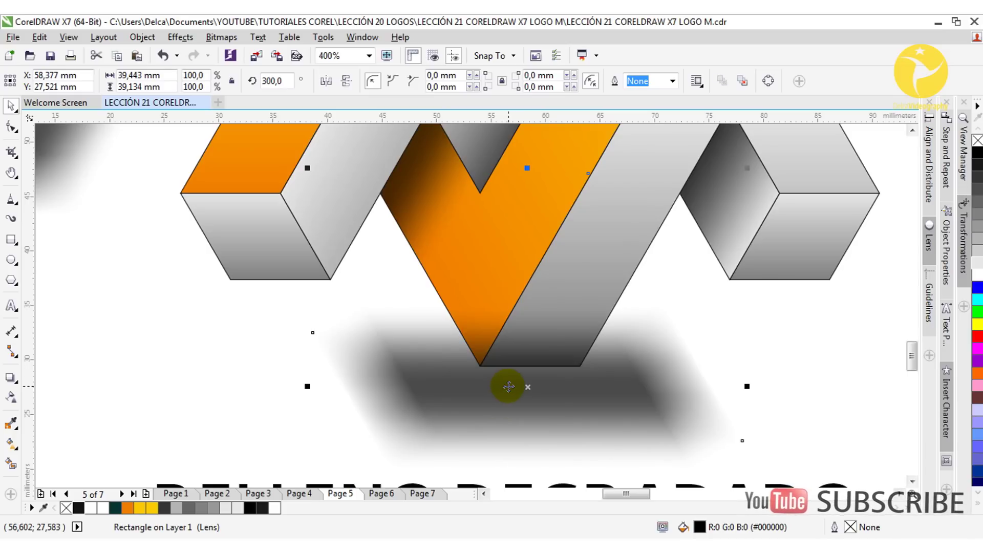
left_click_drag(508, 386, 513, 377)
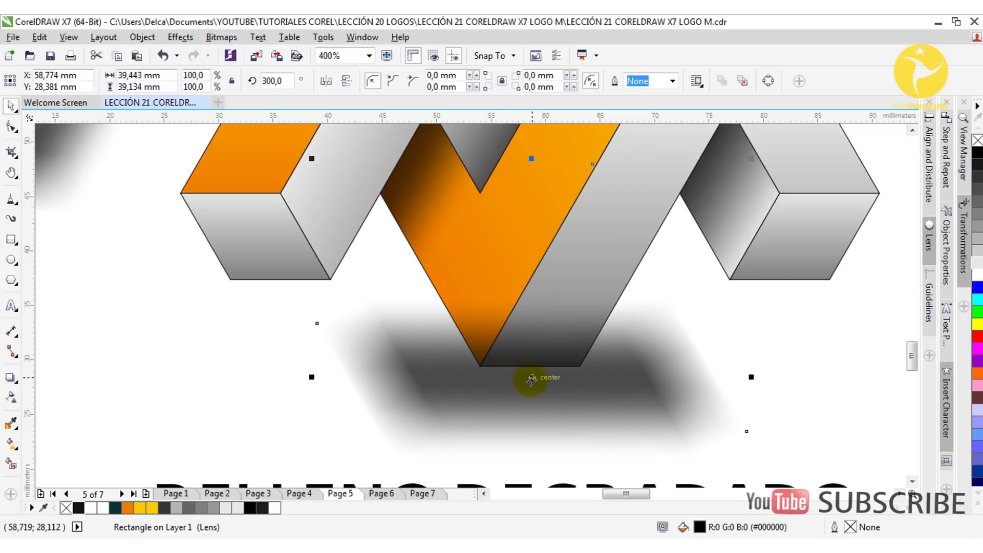
PowerClip the front copy of the bottom shadow inside the large grey face beside the orange V
scroll(545, 398, "down", 1)
right_click(545, 406)
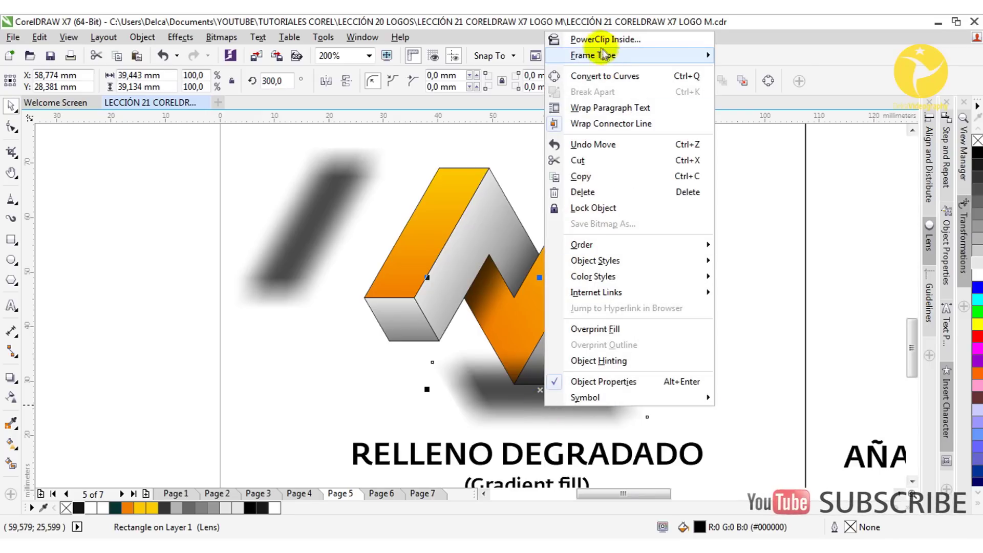
left_click(190, 366)
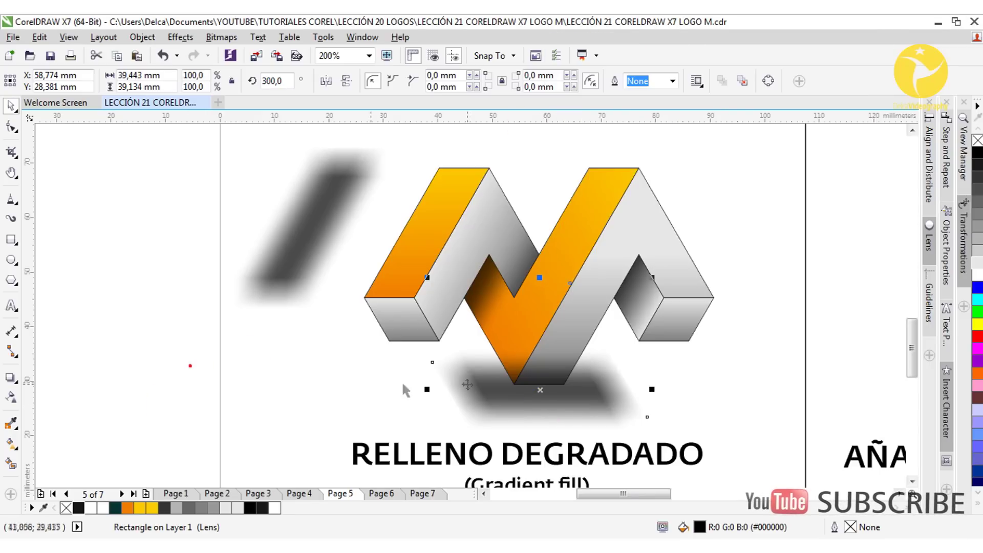
right_click(536, 395)
left_click(600, 36)
left_click(561, 339)
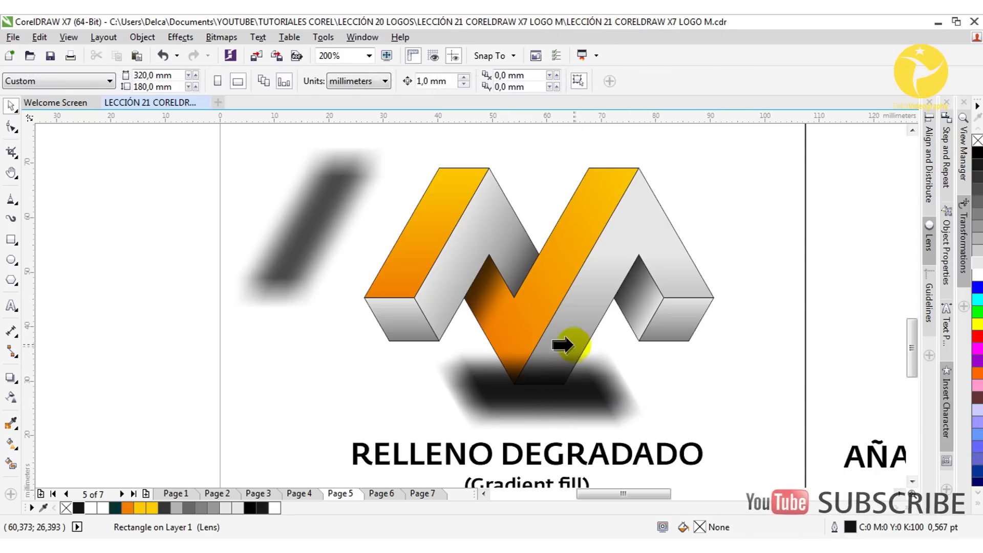
left_click(481, 309)
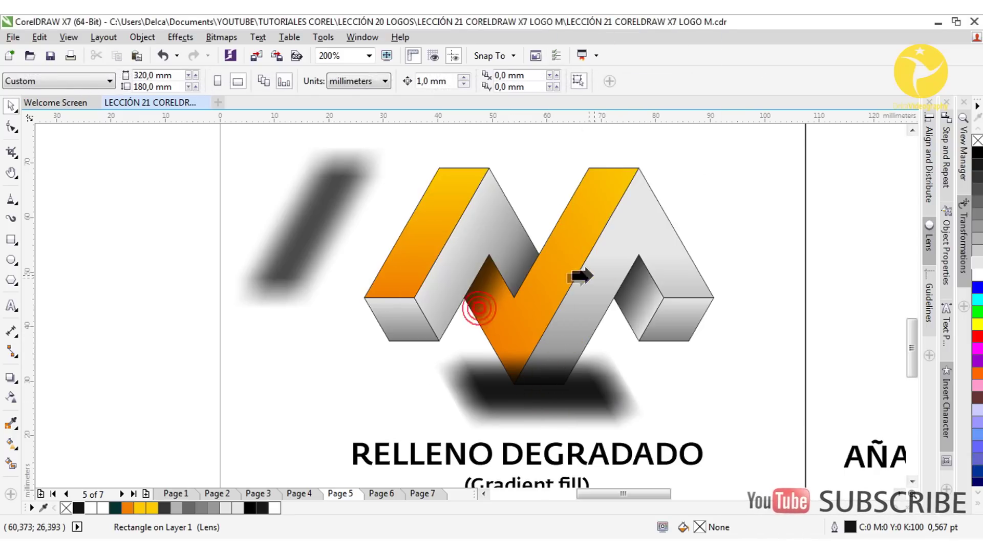
left_click(582, 278)
PowerClip the remaining bottom shadow inside the central orange V shape
left_click(504, 405)
right_click(505, 399)
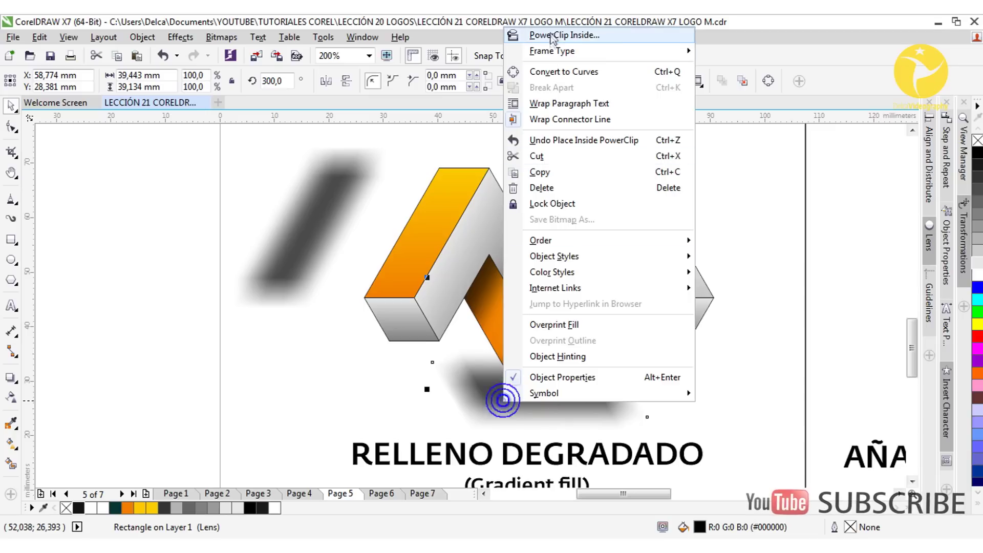
left_click(549, 30)
left_click(519, 324)
left_click(481, 308)
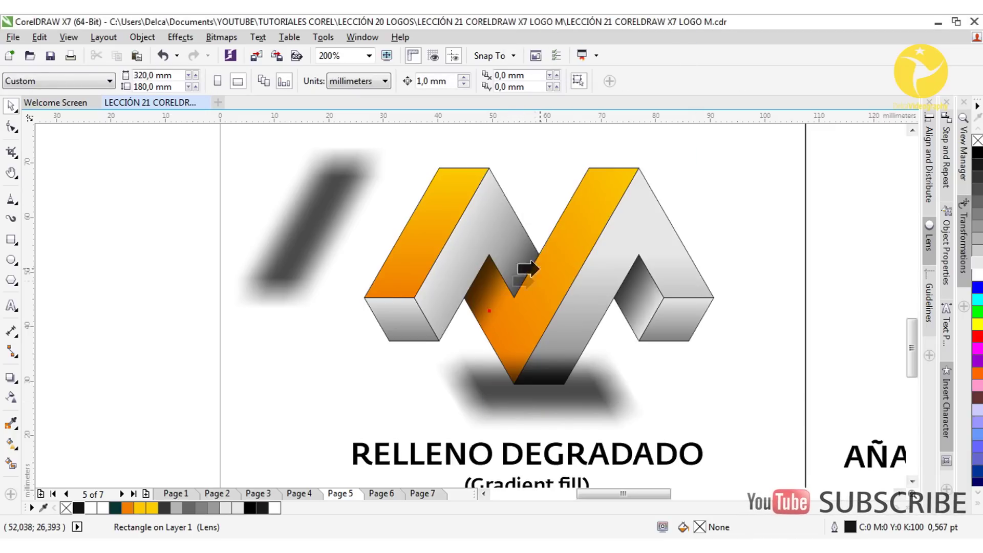
left_click(516, 279)
left_click(360, 363)
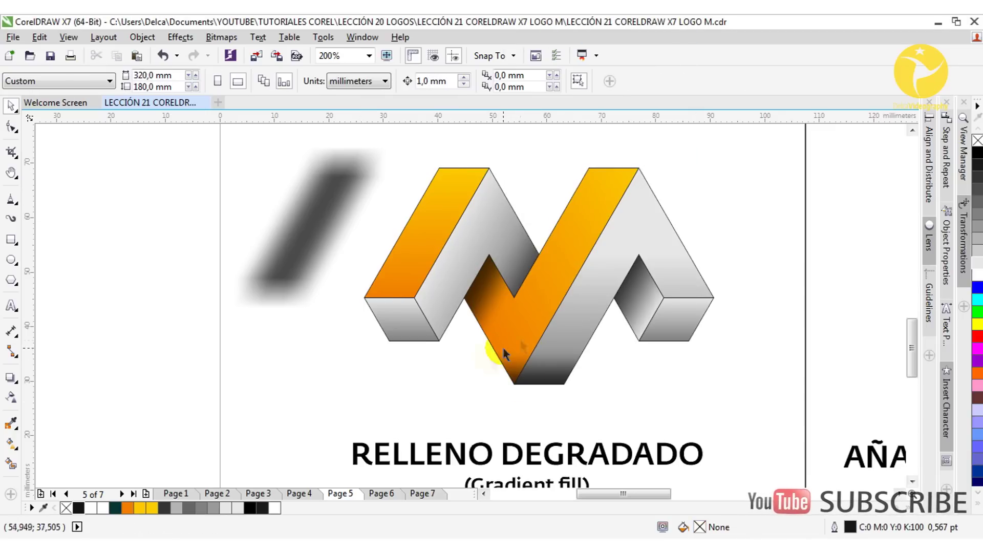
Edit the orange V's PowerClip contents, shifting the bottom shadow left to about X 43.6 mm, Y 30.0 mm, and finish editing
scroll(538, 368, "down", 1)
scroll(528, 367, "up", 2)
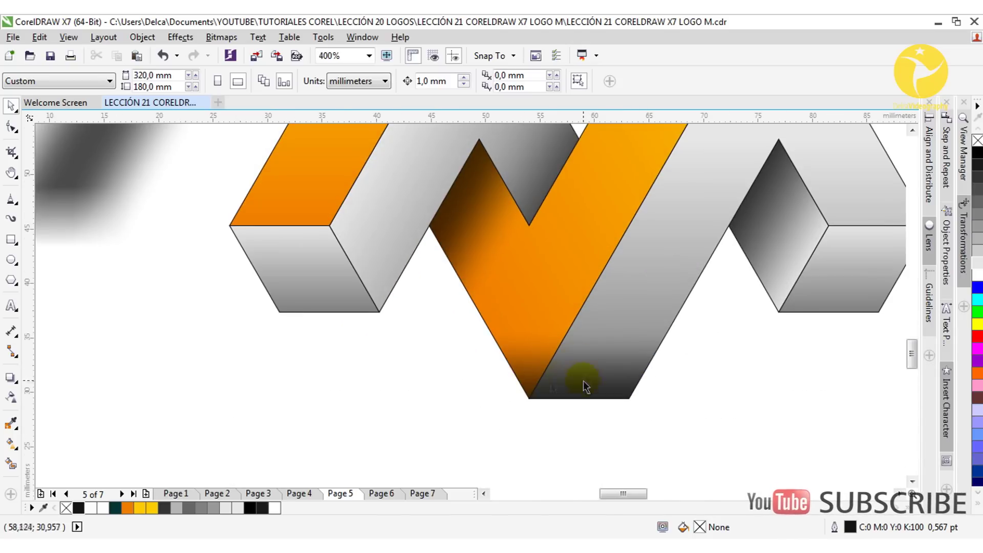
left_click(534, 332)
left_click(528, 288, "ctrl")
left_click_drag(597, 393, 417, 394)
left_click_drag(417, 395, 416, 392)
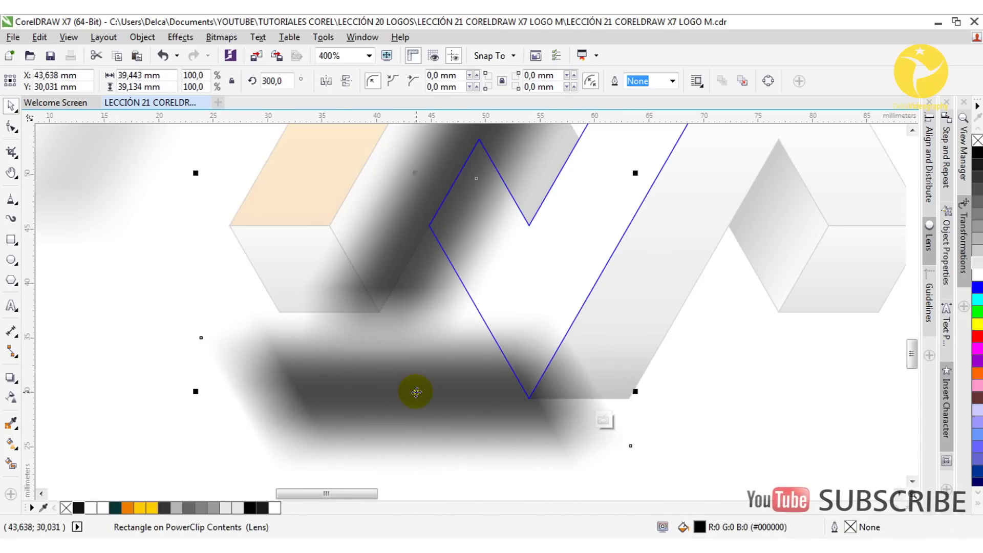
left_click(125, 374, "ctrl")
scroll(507, 366, "down", 1)
left_click(608, 363)
scroll(516, 353, "down", 1)
scroll(516, 357, "up", 1)
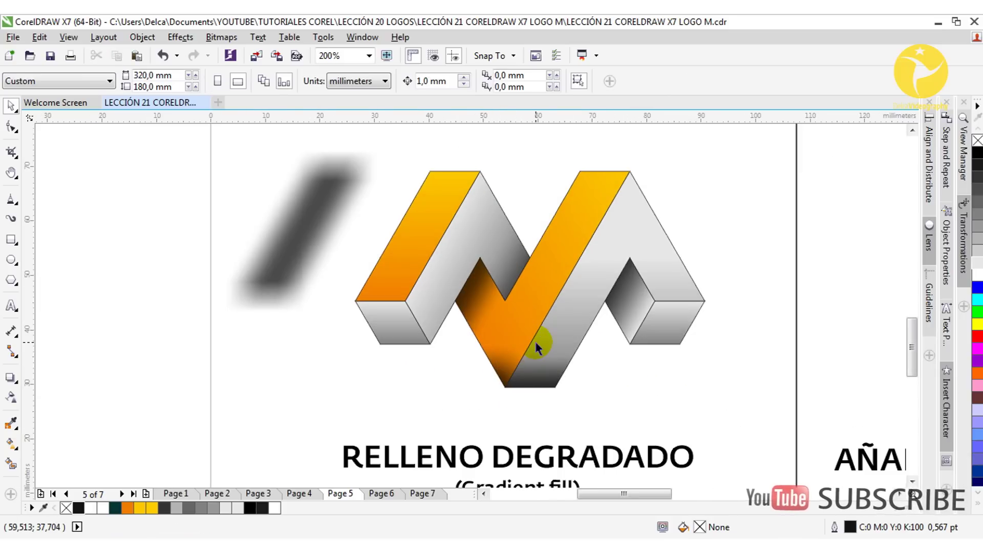
left_click_drag(533, 340, 569, 338)
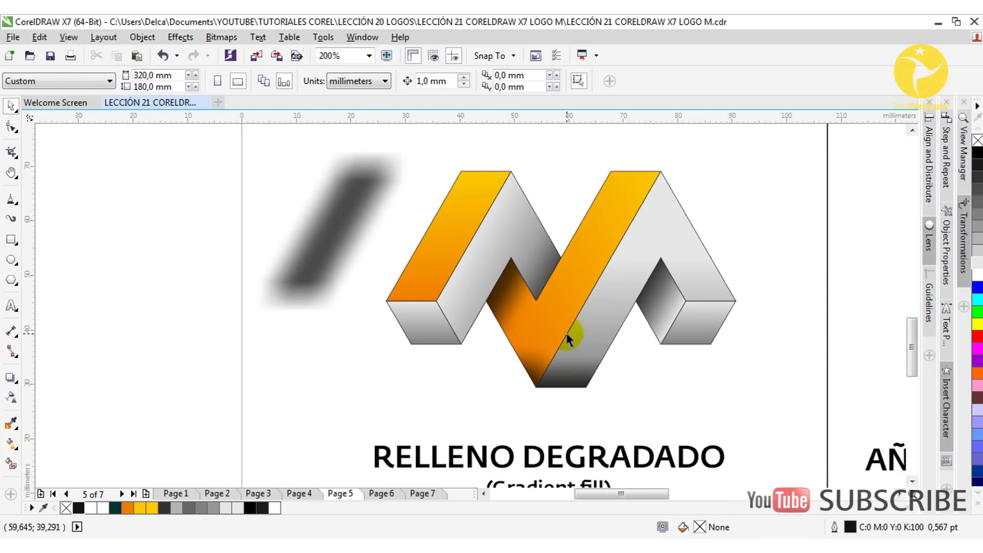
scroll(569, 338, "down", 1)
scroll(515, 321, "up", 1)
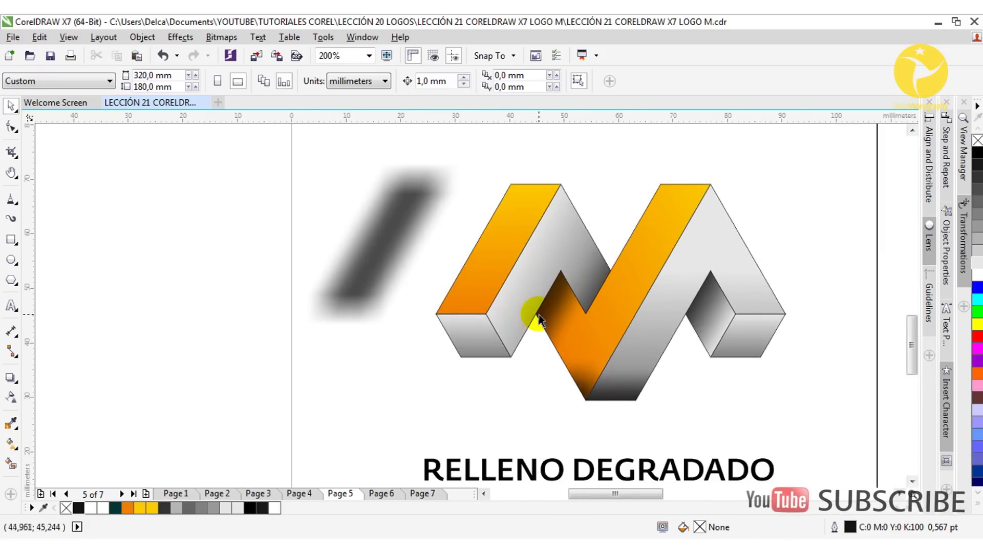
Copy the slanted shadow over the notch of the grey leg beside the orange V, at about X 72.2 mm, Y 39.0 mm
scroll(527, 312, "down", 1)
scroll(619, 299, "up", 1)
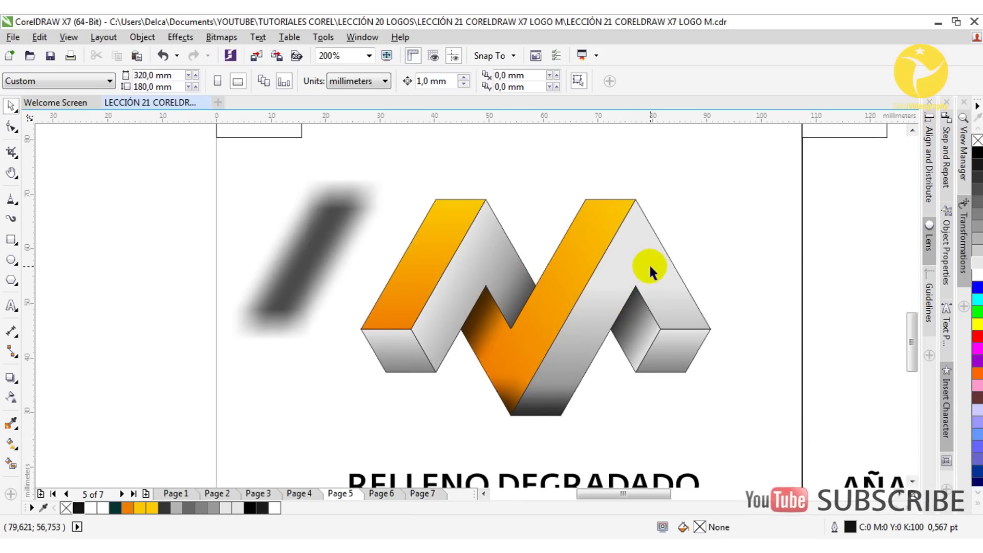
left_click(284, 269)
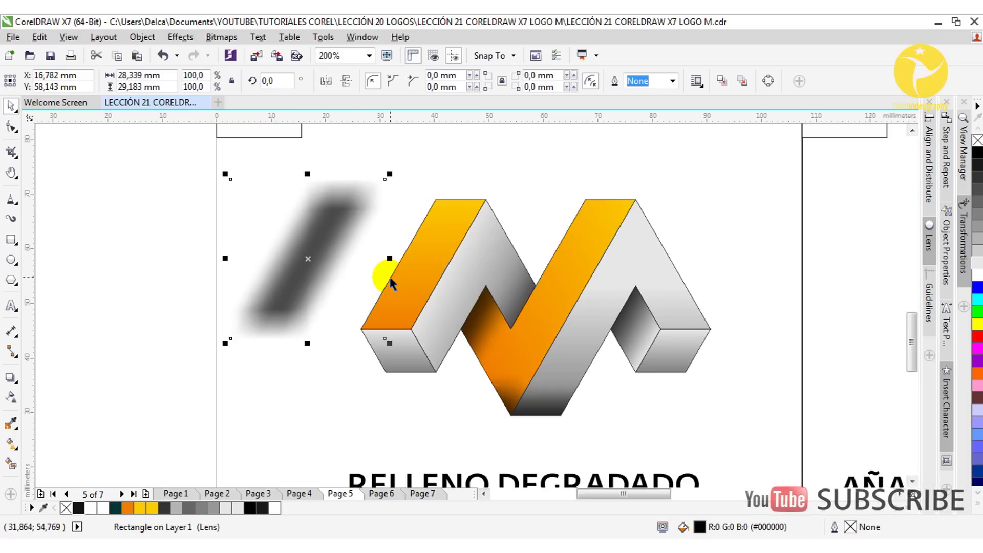
left_click_drag(274, 271, 595, 355)
right_click(638, 360)
left_click(608, 358)
left_click_drag(605, 366, 620, 316)
scroll(620, 316, "up", 1)
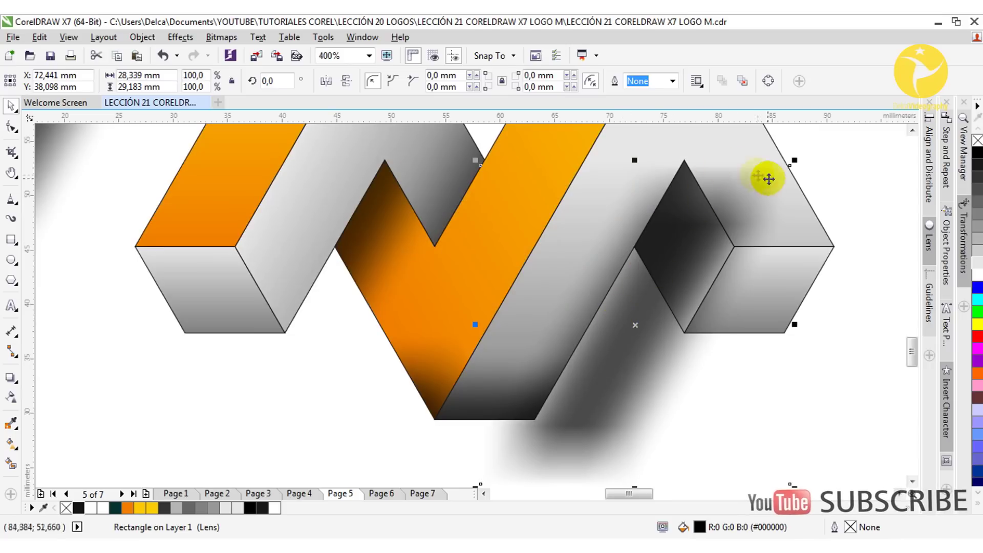
left_click_drag(742, 204, 741, 272)
left_click_drag(684, 255, 711, 212)
left_click_drag(669, 319, 684, 304)
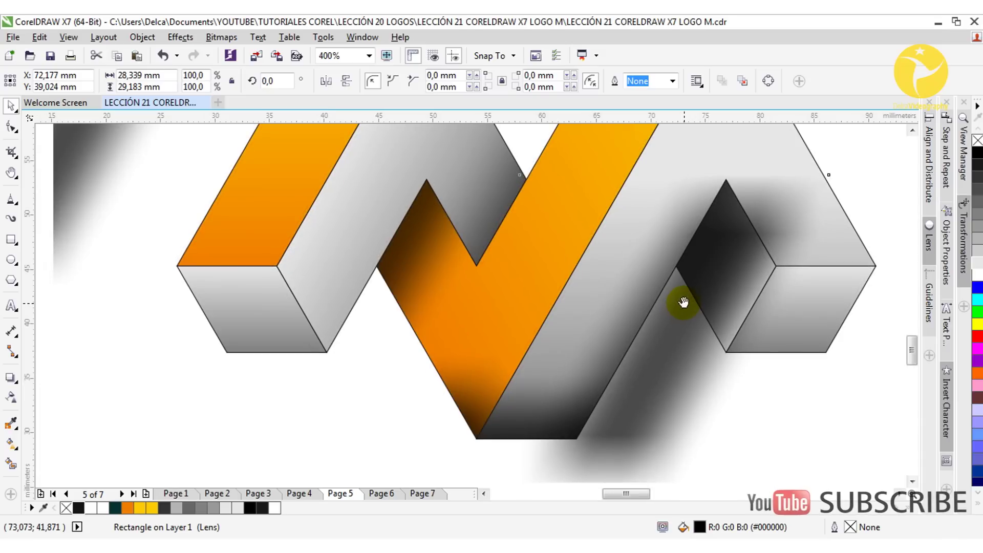
Convert the copied shadow to curves and pull its two outer corner nodes inward, placing the upper one on the notch's apex
left_click(7, 124)
left_click(687, 299)
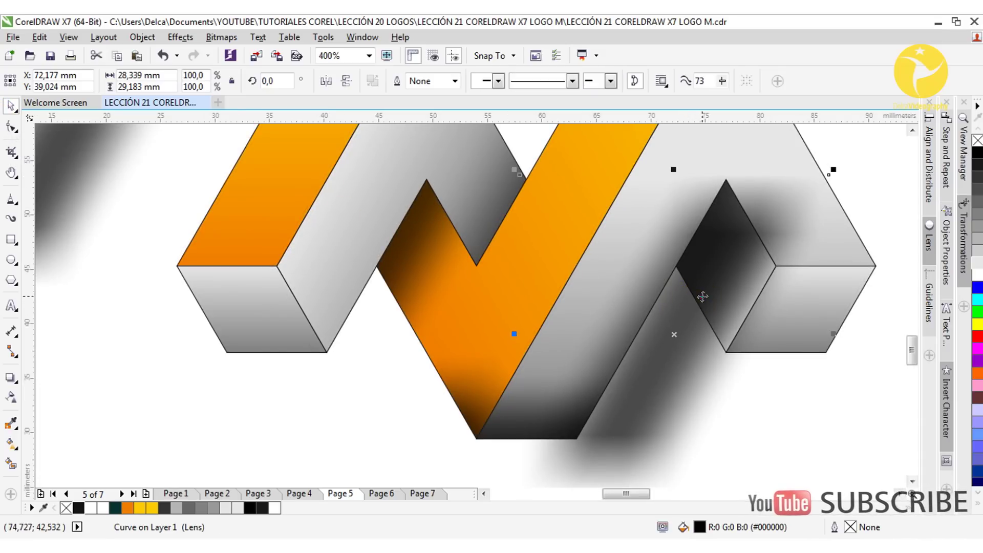
scroll(698, 298, "down", 1)
double_click(697, 302)
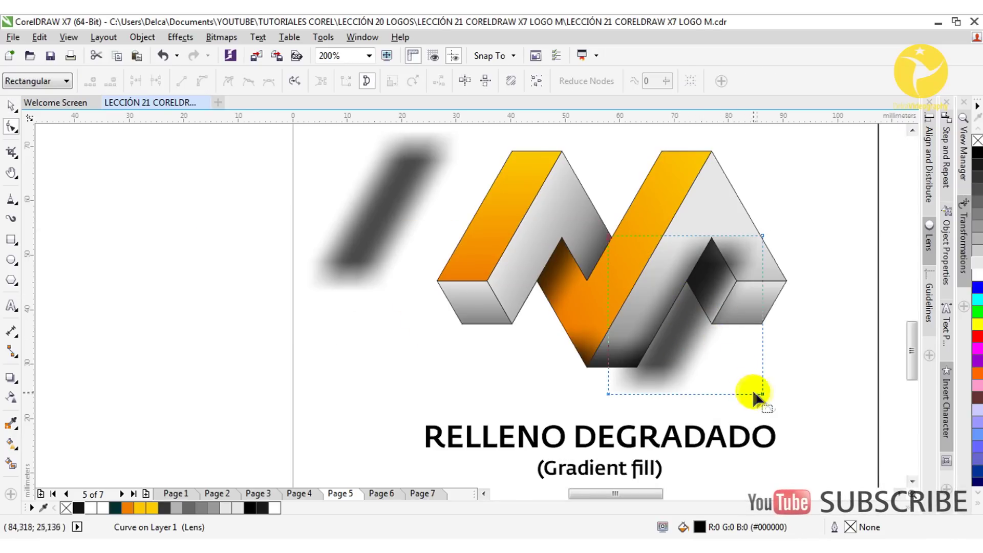
left_click_drag(763, 394, 699, 399)
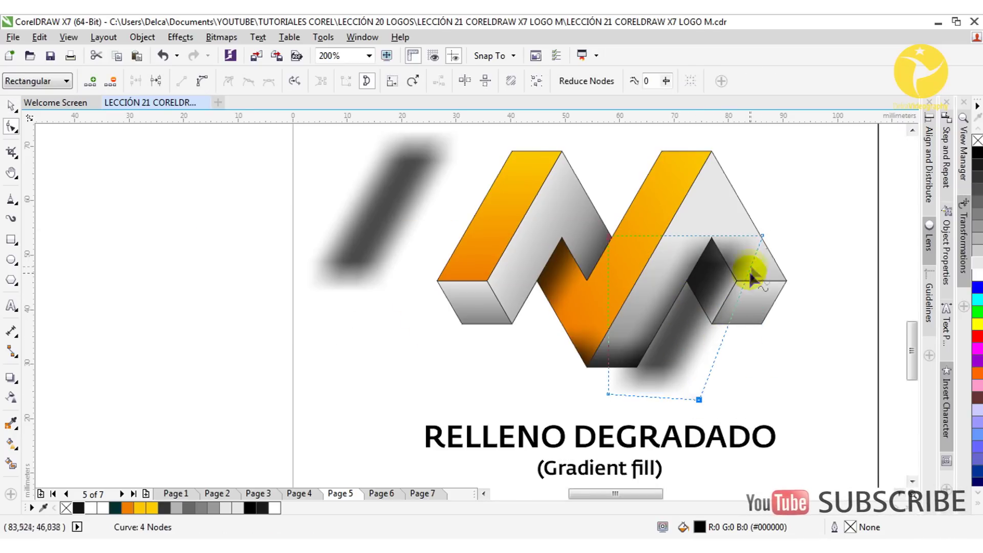
left_click_drag(762, 237, 712, 237)
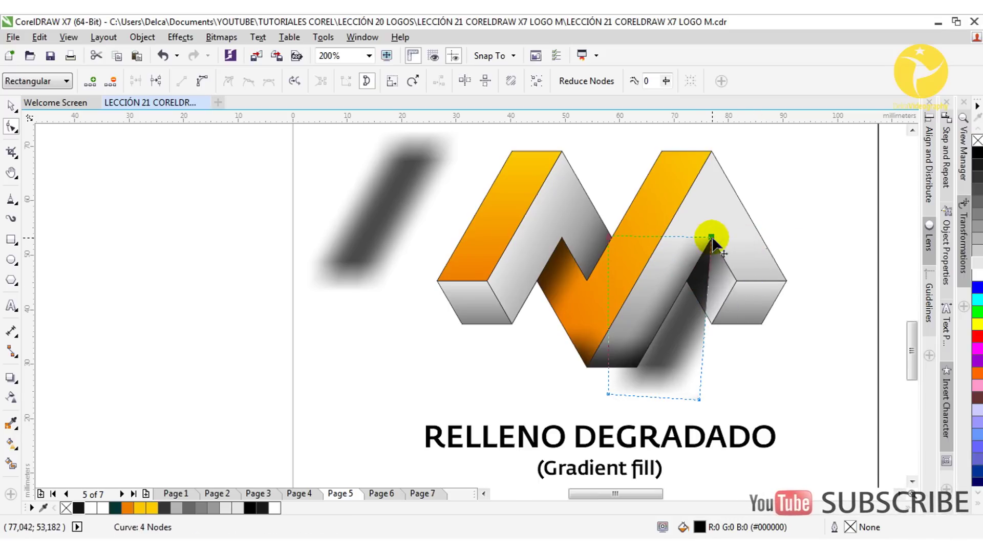
Add two nodes along the shadow curve's outer edge, one at the dark inner face's lower edge and one inside that face
left_click(704, 320)
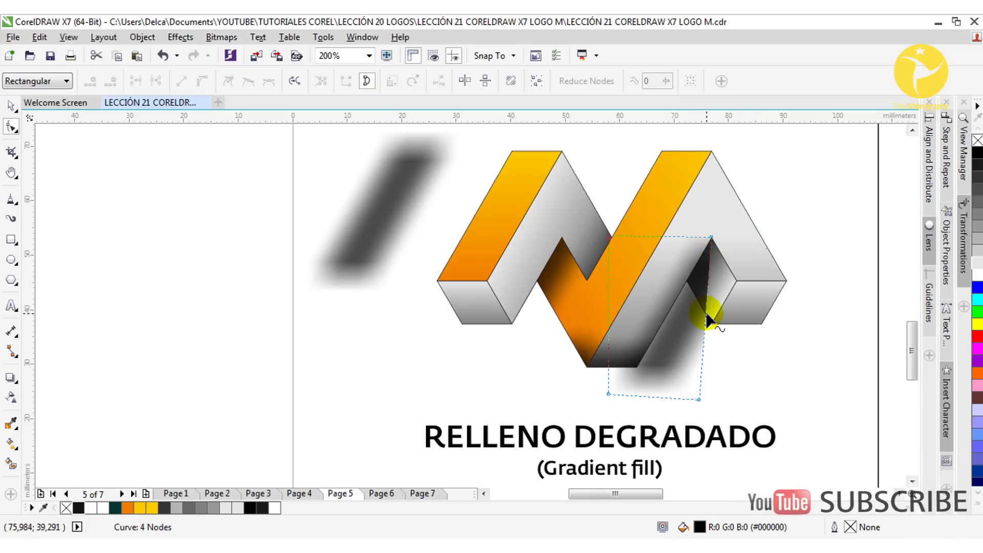
double_click(706, 320)
left_click(707, 318)
scroll(706, 318, "up", 2)
left_click_drag(704, 320, 709, 323)
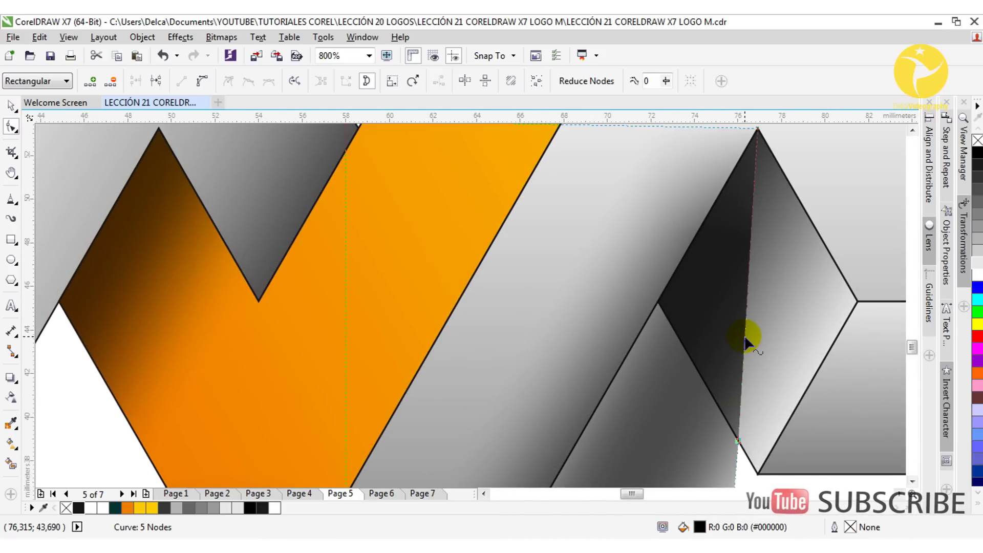
left_click_drag(746, 341, 655, 304)
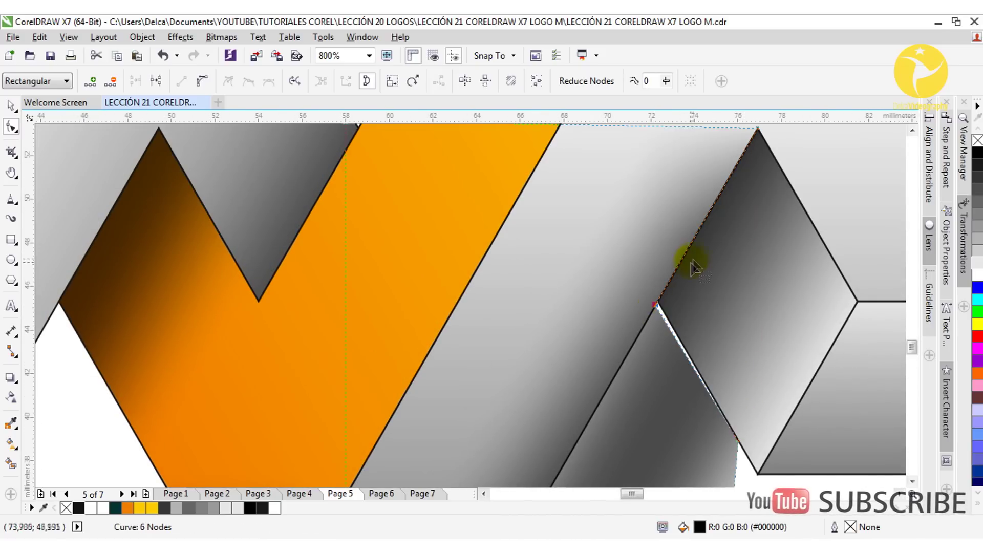
scroll(695, 266, "down", 2)
scroll(683, 282, "up", 2)
scroll(681, 291, "down", 2)
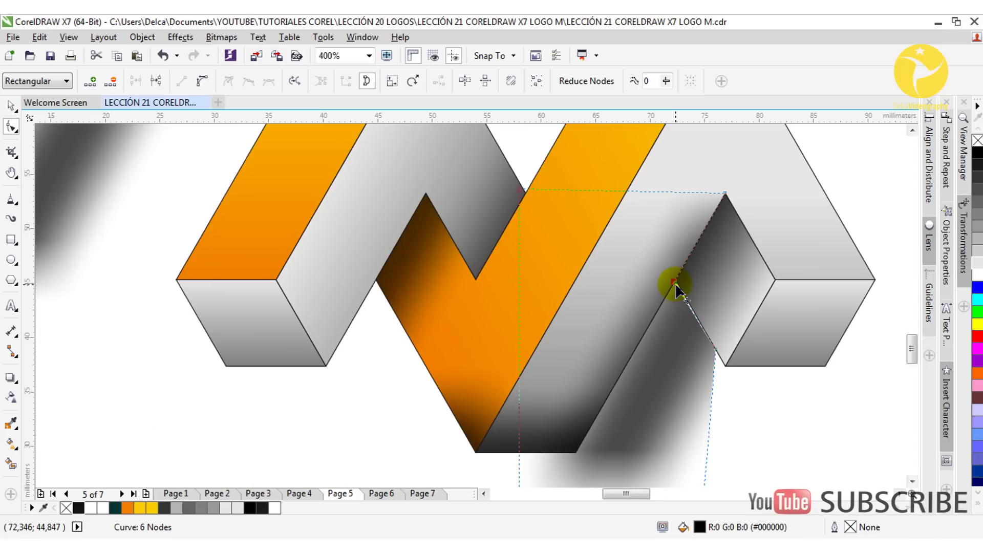
left_click_drag(674, 284, 728, 272)
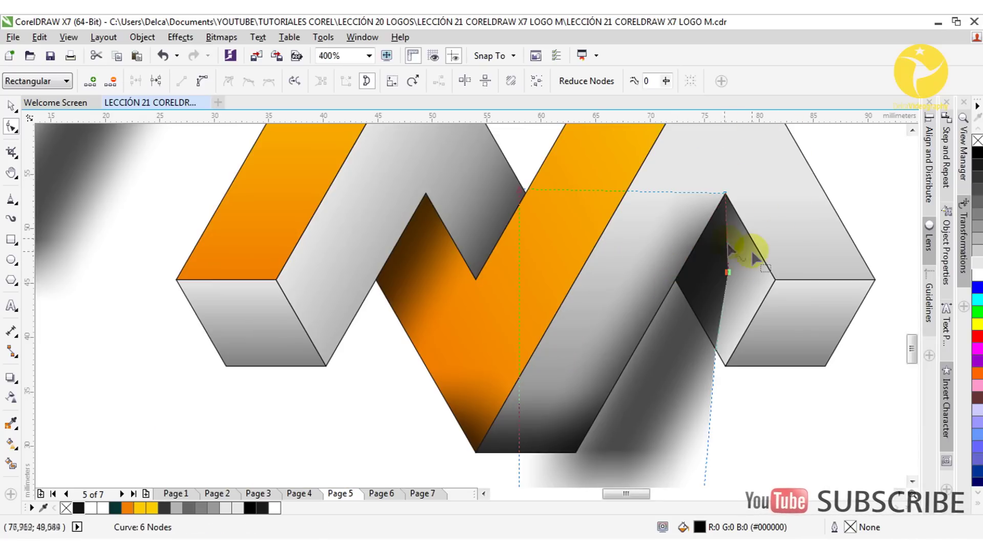
key("space")
key("space")
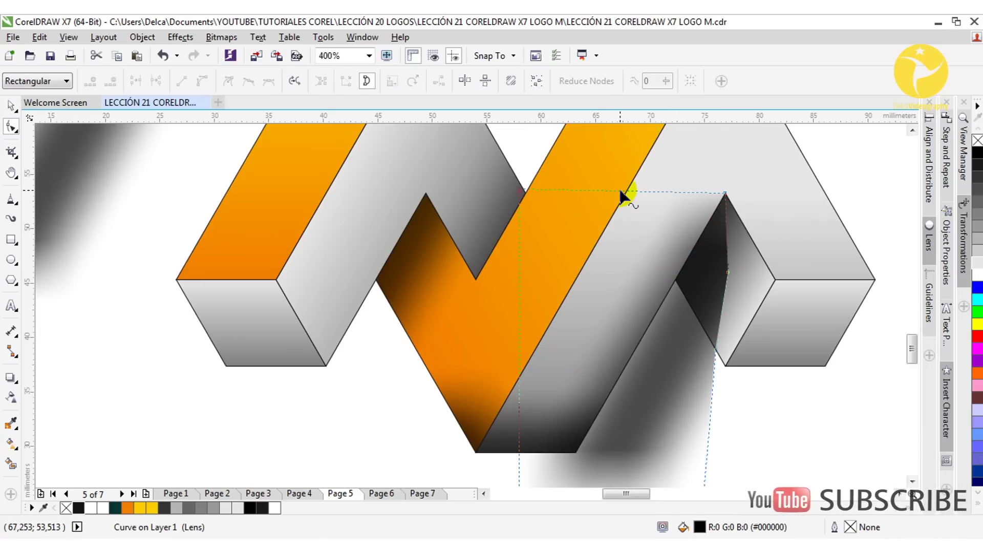
left_click_drag(518, 189, 526, 150)
left_click(654, 197)
key("space")
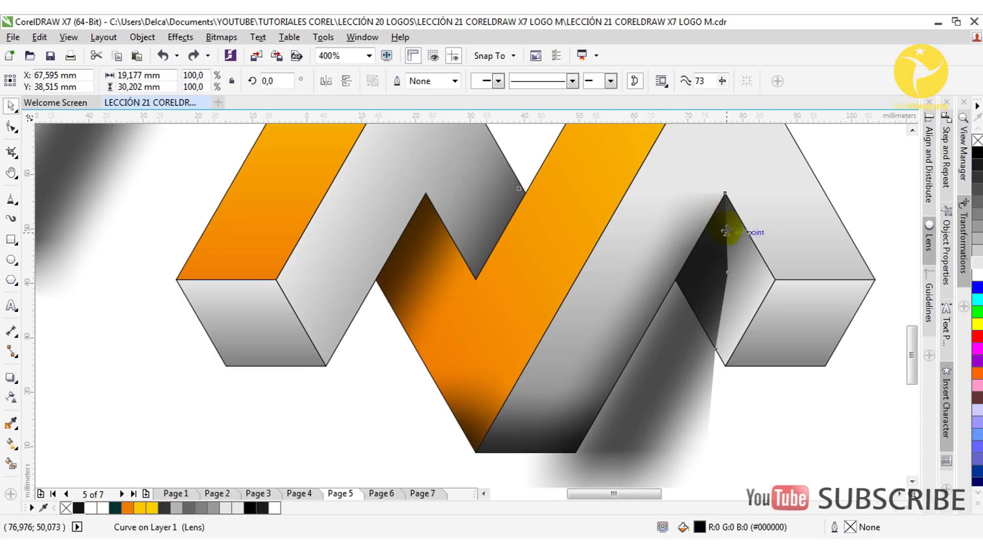
PowerClip the reshaped shadow curve inside the large grey face beside the orange V
scroll(727, 229, "down", 1)
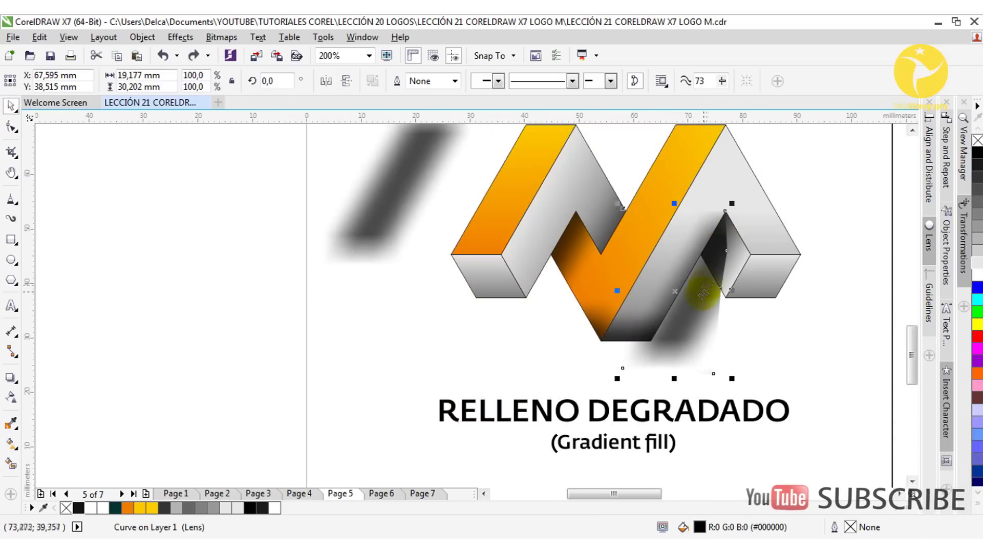
right_click(688, 317)
left_click(781, 167)
left_click(728, 169)
left_click(832, 215)
scroll(724, 259, "down", 1)
scroll(724, 259, "up", 1)
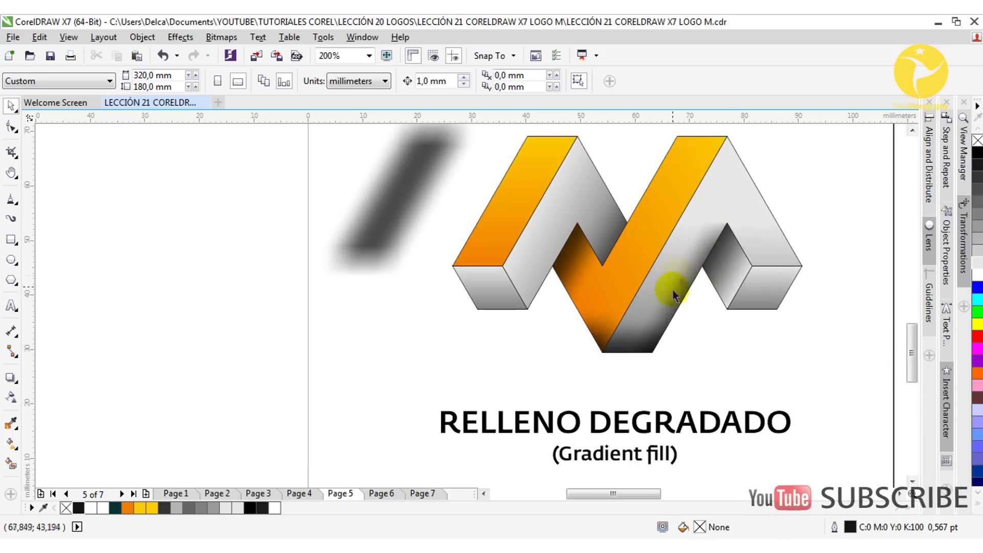
Delete the spare slanted shadow left beside the logo
scroll(652, 326, "down", 1)
scroll(676, 300, "down", 2)
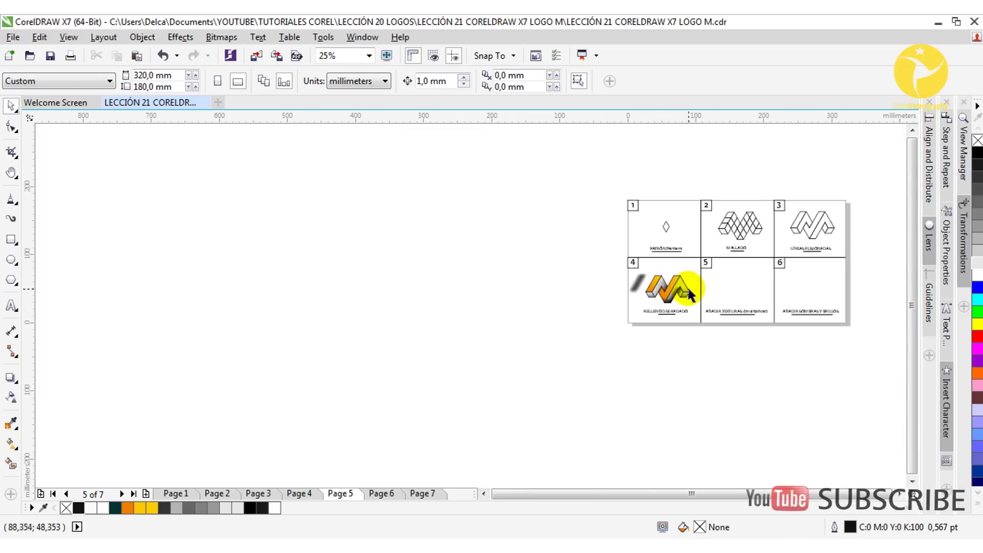
scroll(688, 285, "up", 2)
left_click(505, 259)
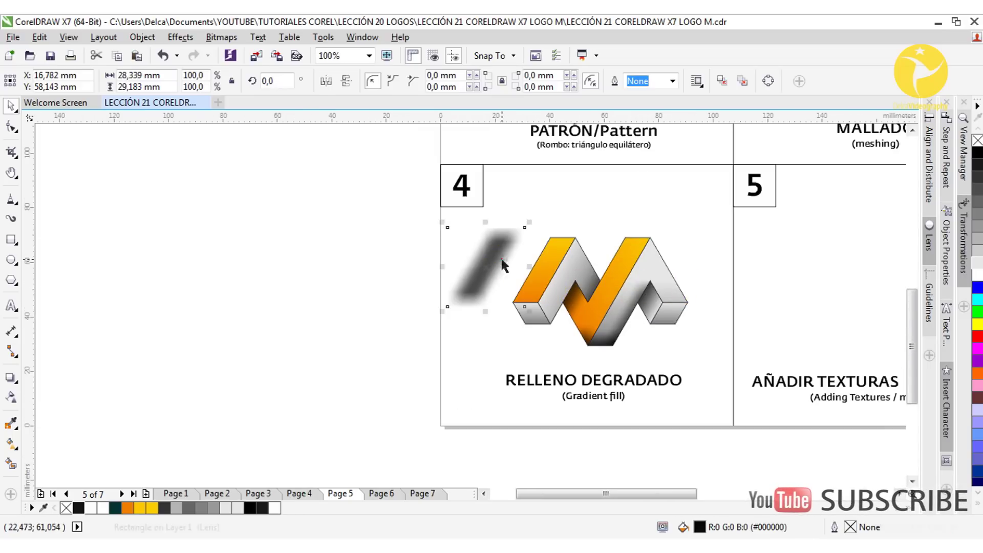
key("Delete")
Open the large grey face's PowerClip contents, copy the horizontal bottom shadow and finish editing
scroll(636, 293, "up", 1)
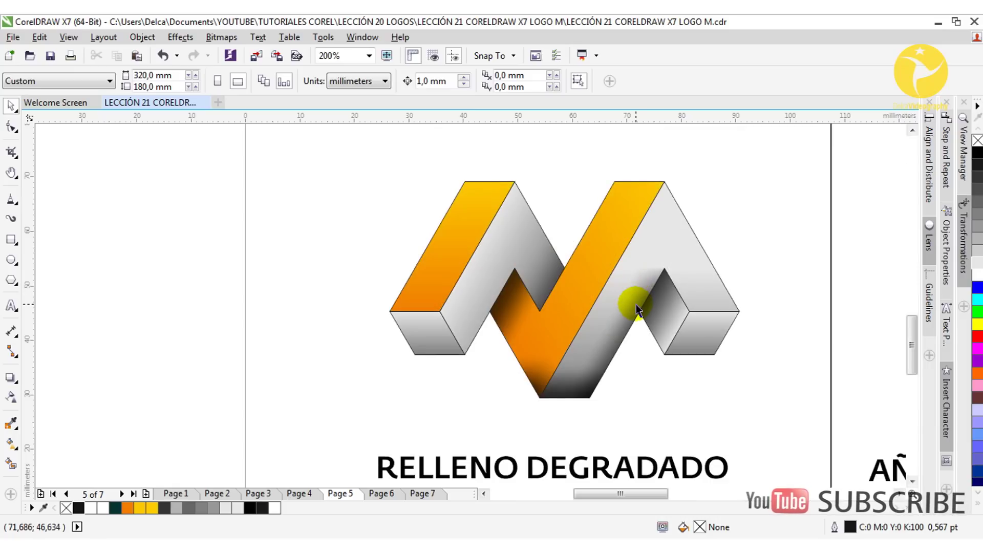
scroll(636, 308, "down", 1)
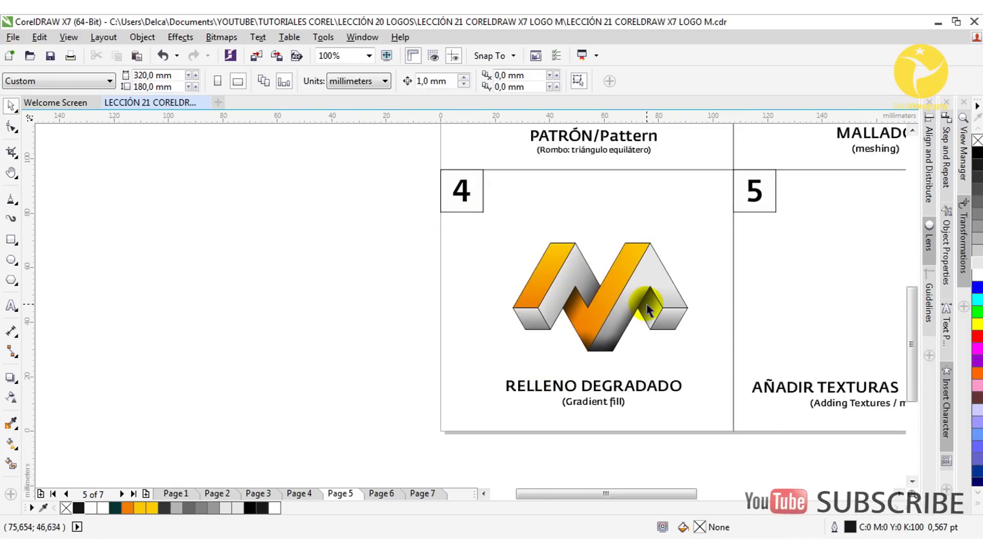
scroll(647, 304, "up", 1)
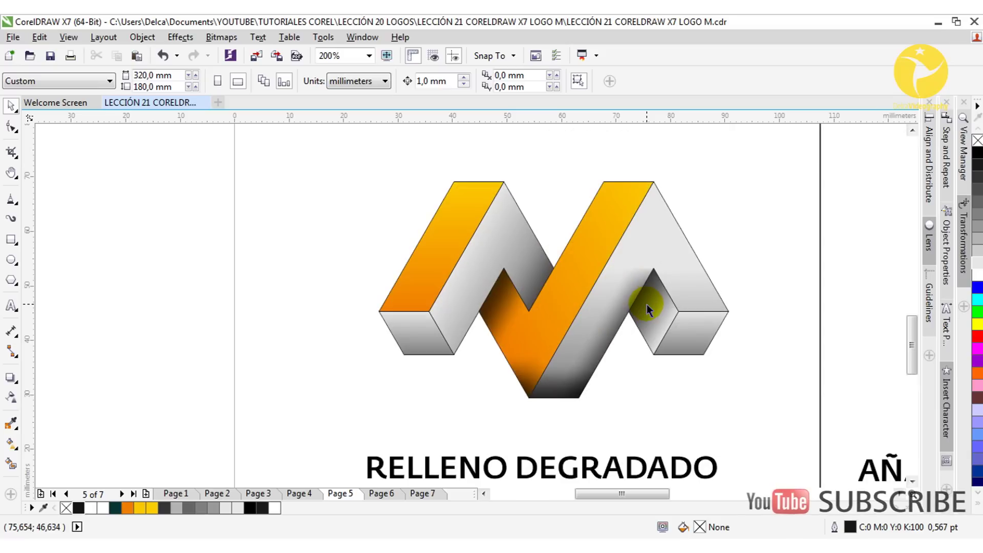
scroll(683, 342, "up", 1)
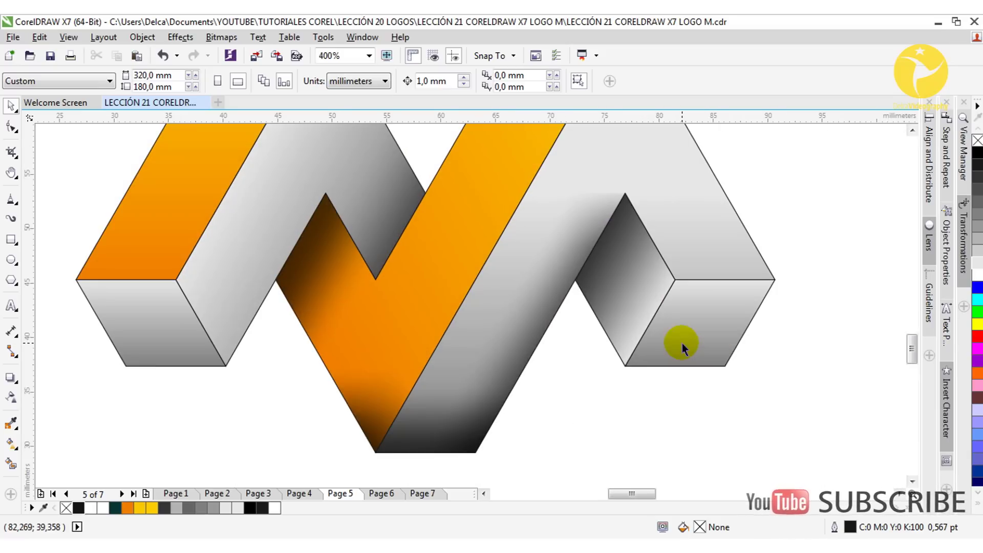
left_click(443, 432)
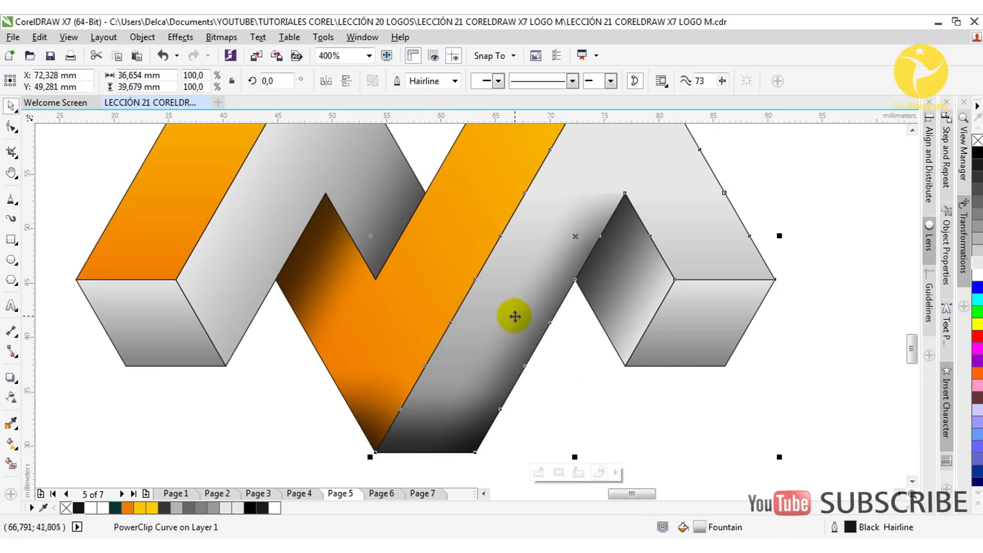
left_click(514, 318, "ctrl")
left_click_drag(545, 371, 624, 239)
left_click(374, 333)
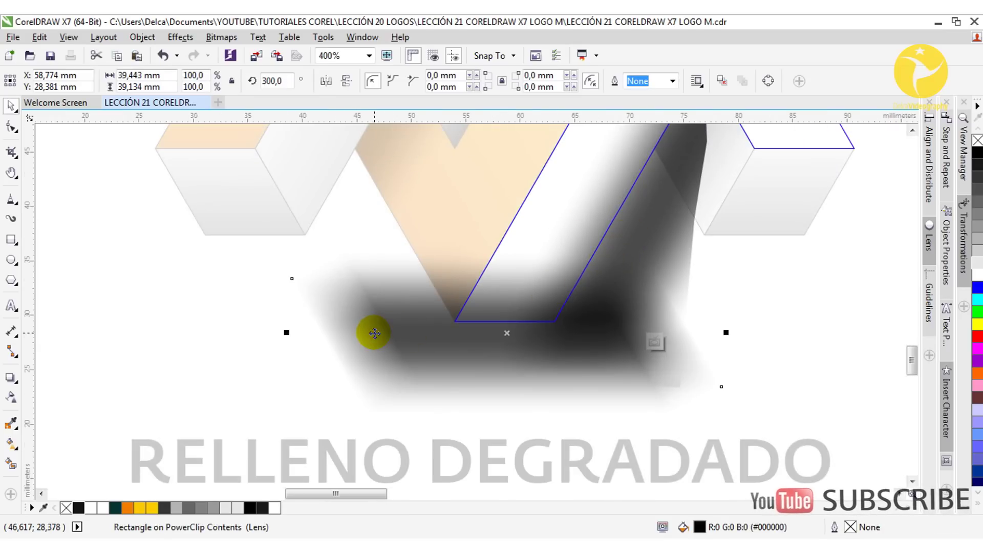
left_click(170, 348, "ctrl")
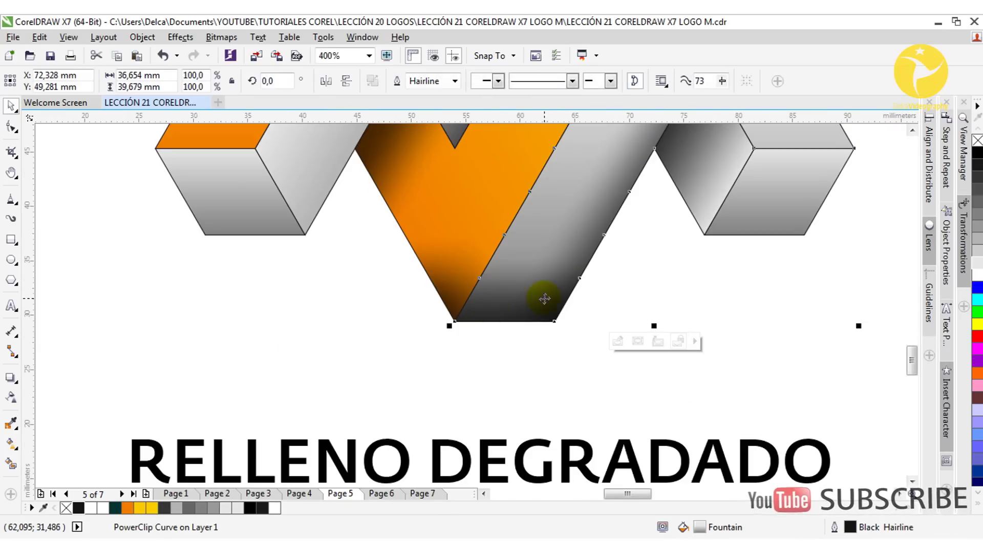
Paste the shadow and place copies under the logo's two feet, at about X 35.8 mm, Y 35.0 mm and X 82.9 mm, Y 35.1 mm
left_click_drag(544, 299, 437, 334)
left_click(436, 334)
left_click_drag(402, 367, 497, 311)
scroll(728, 310, "down", 1)
right_click(734, 311)
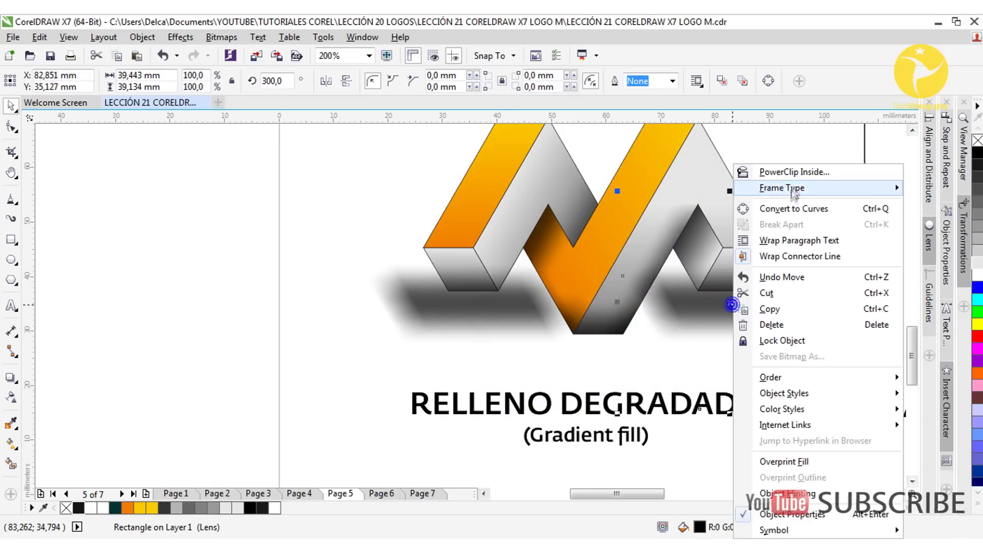
left_click(774, 167)
left_click(733, 250)
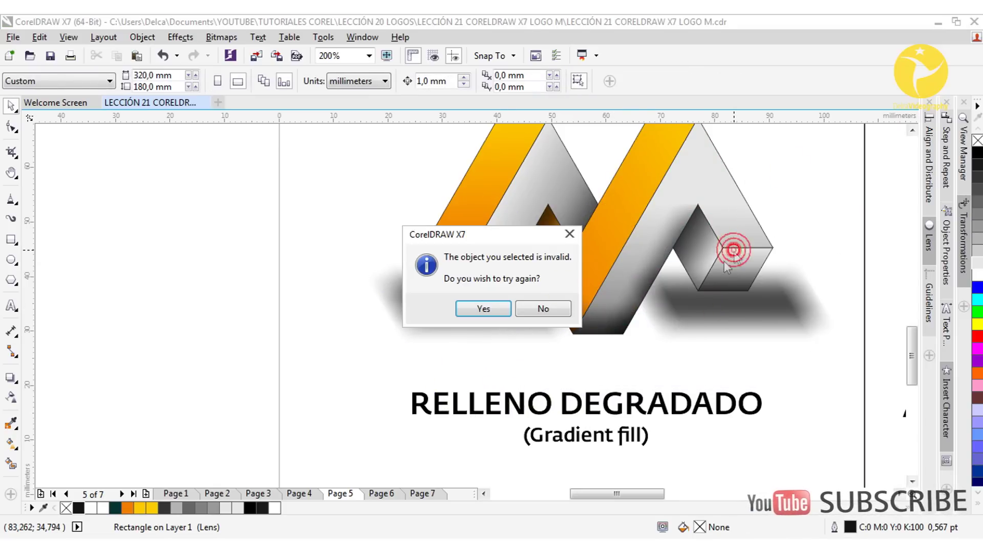
left_click(538, 307)
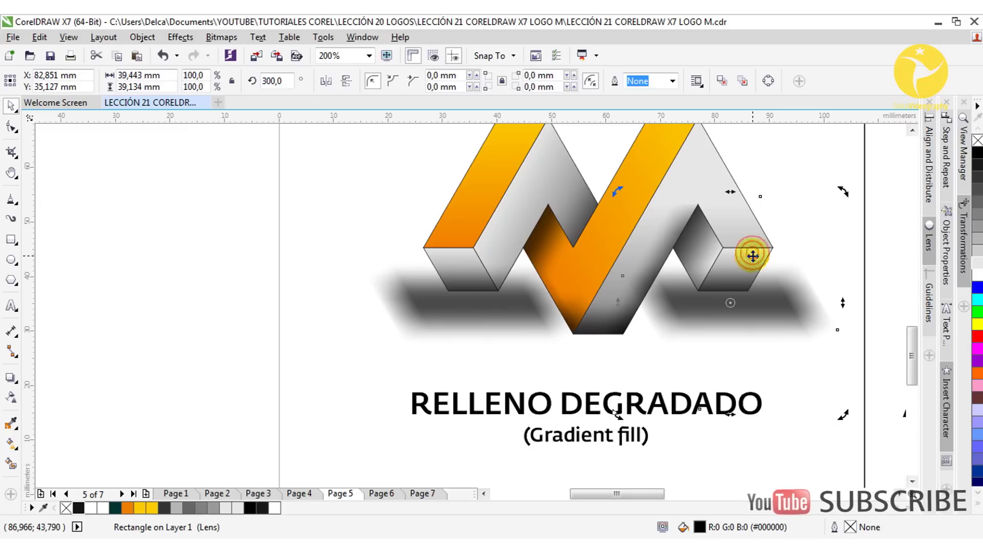
left_click(795, 198)
left_click(777, 281)
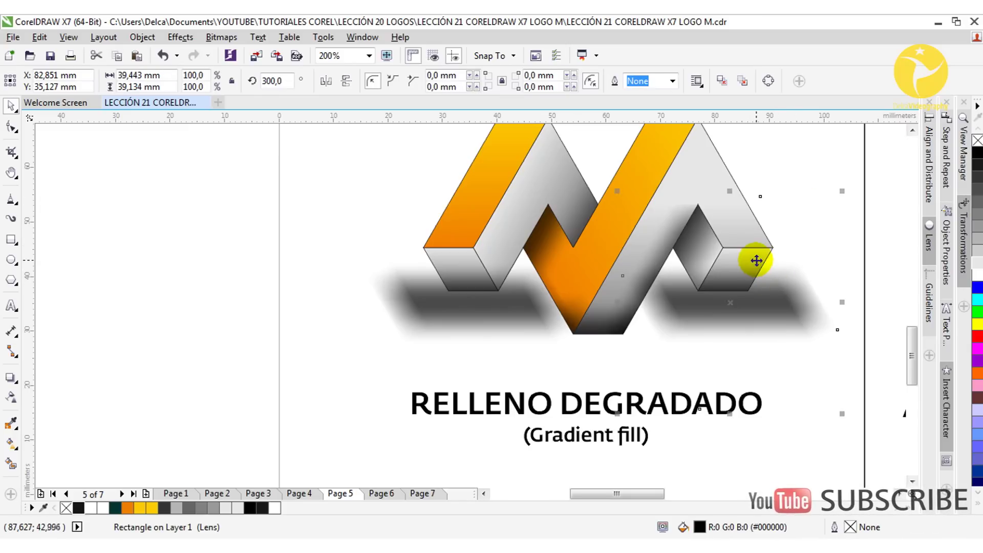
left_click(760, 258)
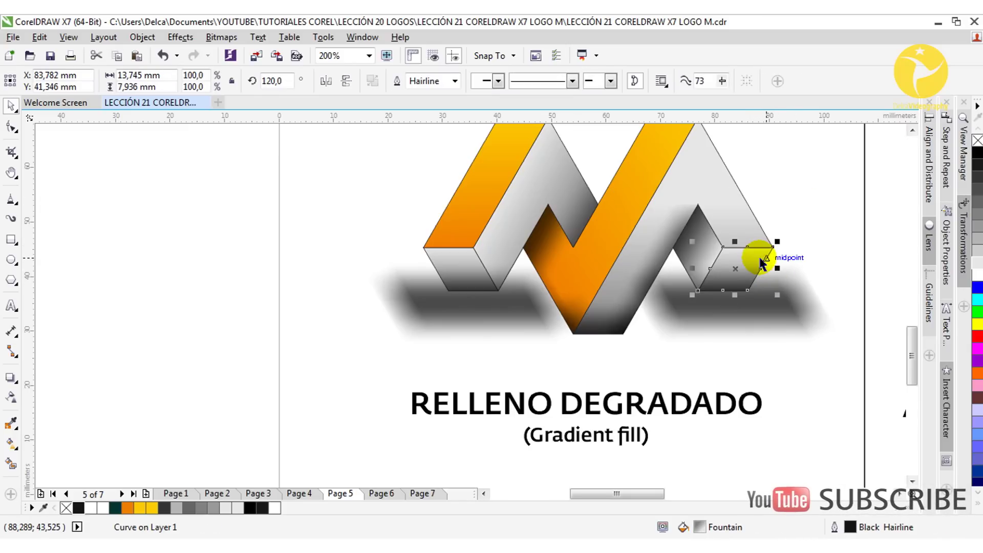
PowerClip the right foot's shadow inside that foot's small grey front face
left_click(763, 313)
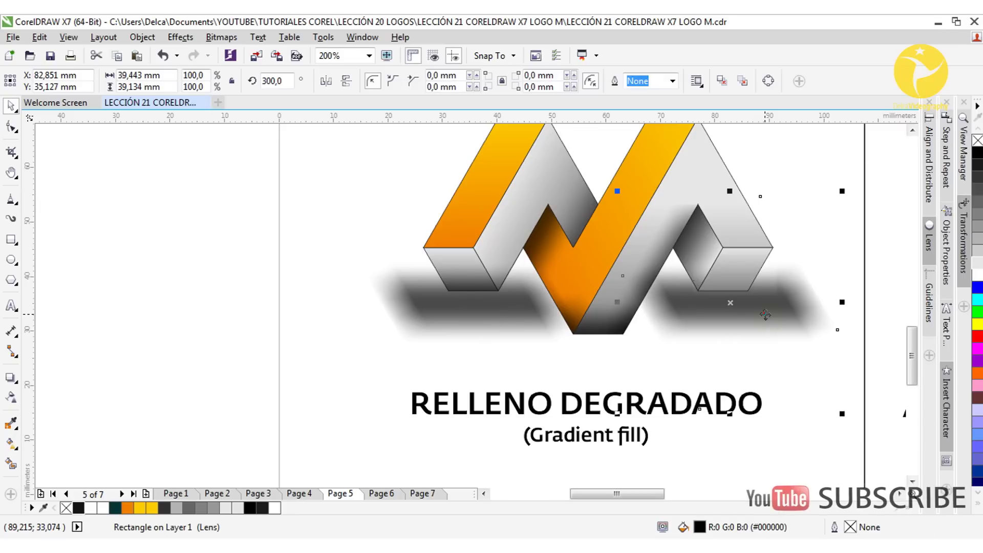
right_click(765, 313)
left_click(795, 170)
left_click(738, 267)
left_click(729, 342)
PowerClip the left foot's shadow inside that foot's small grey front face
left_click(463, 258)
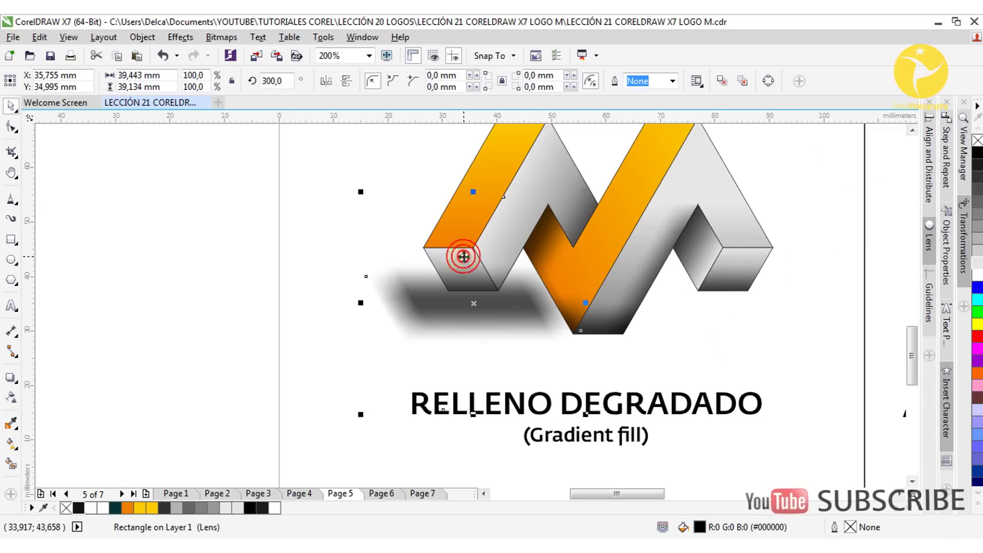
left_click(472, 303)
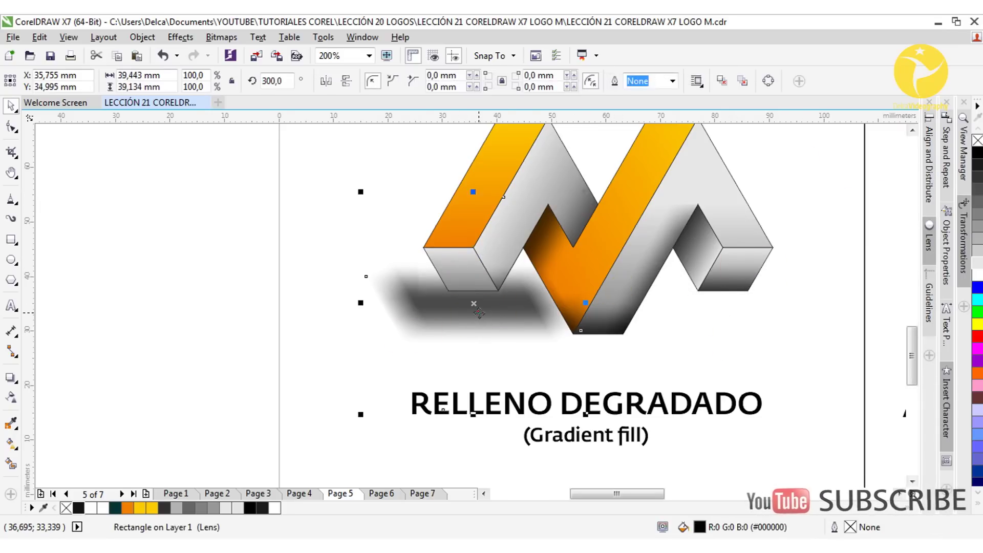
right_click(480, 304)
left_click(518, 172)
left_click(461, 274)
left_click(321, 285)
scroll(444, 280, "down", 2)
left_click_drag(458, 280, 395, 305)
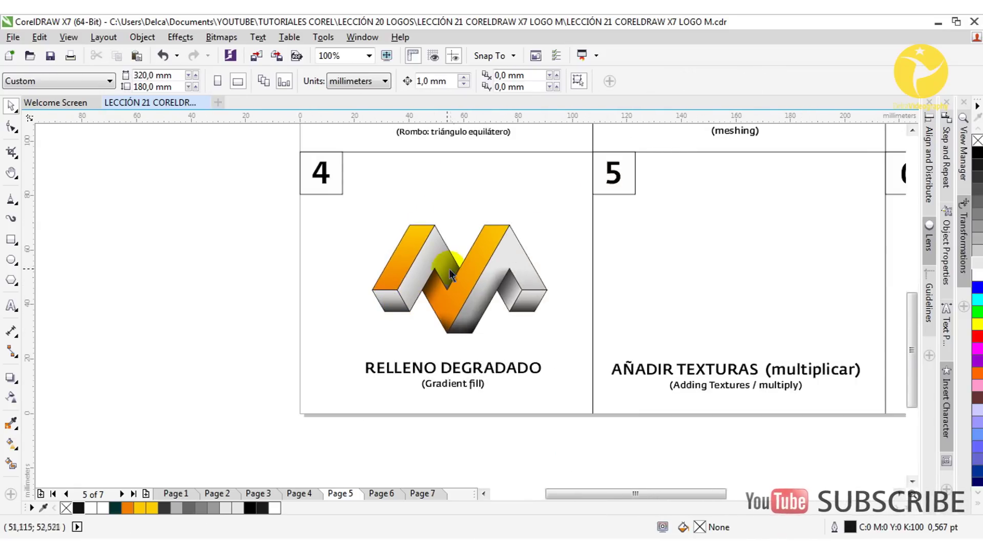
Duplicate the complete gradient-filled M from section 4 into section 5, at about X 164.2 mm, Y 49.3 mm
left_click_drag(435, 271, 402, 278)
left_click_drag(507, 344, 527, 353)
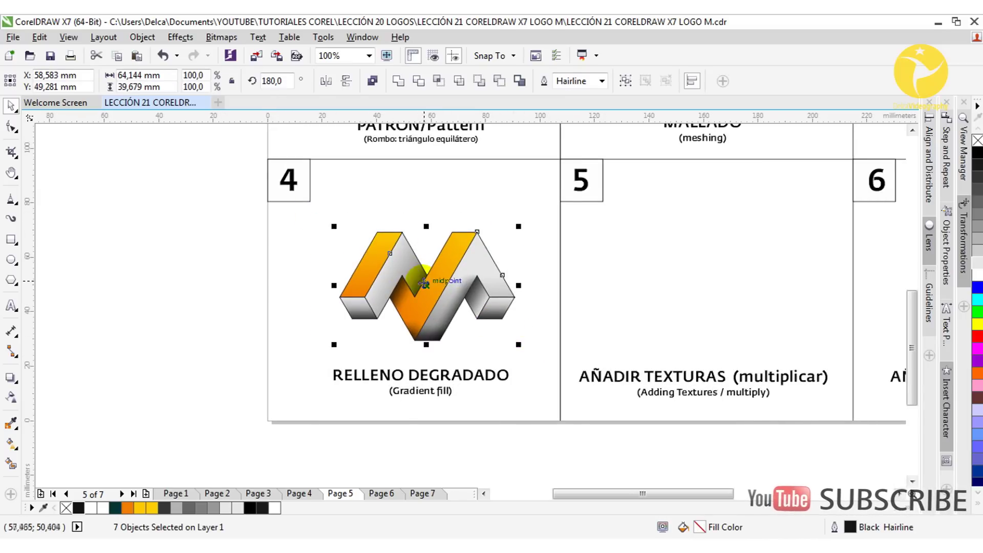
left_click_drag(431, 288, 619, 288)
right_click(722, 284)
scroll(619, 291, "up", 1)
scroll(619, 291, "down", 1)
left_click_drag(797, 288, 645, 264)
scroll(852, 267, "down", 1)
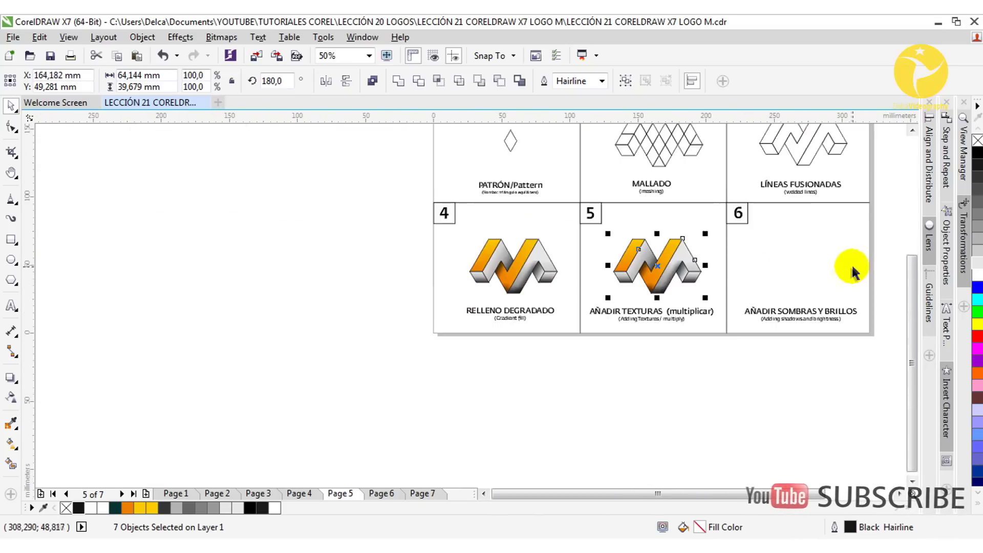
Copy the textured M group from section 5 of page 4 via the desktop area into section 6 of page 5
left_click_drag(852, 267, 799, 275)
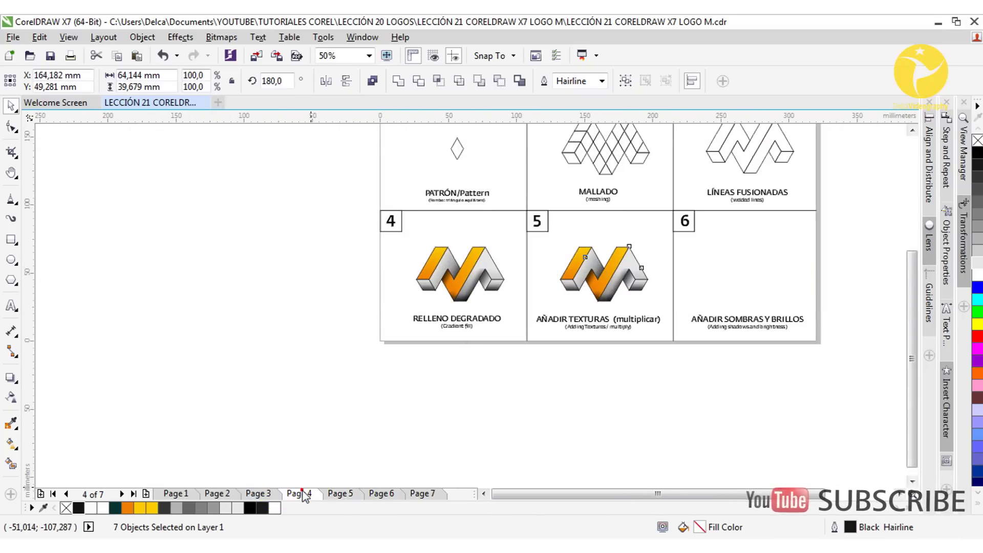
left_click(302, 494)
left_click(597, 264)
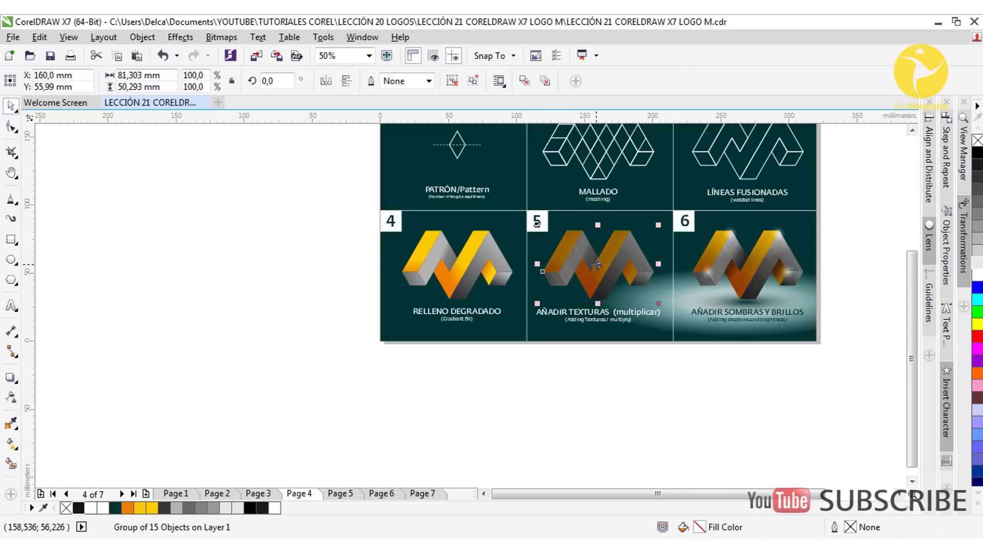
left_click_drag(607, 271, 648, 414)
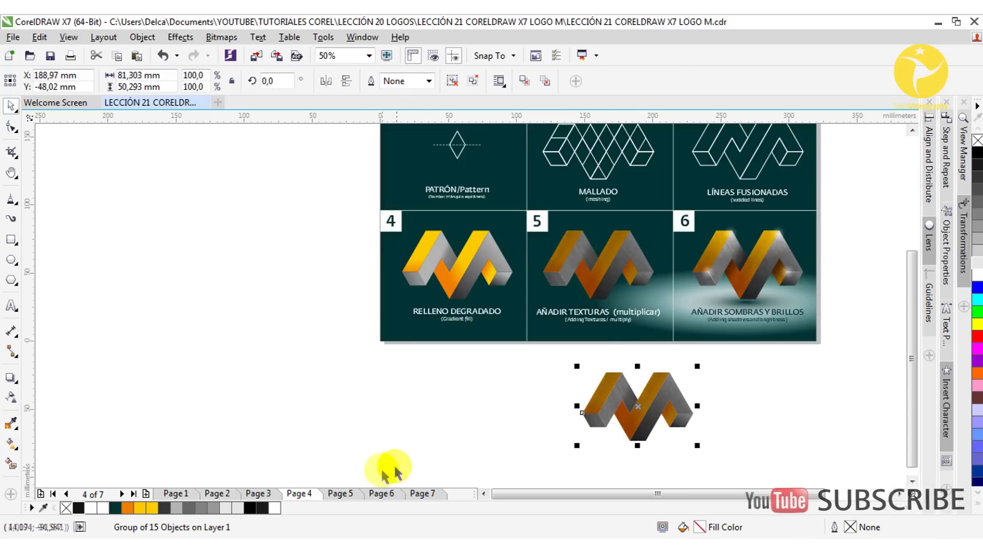
left_click(363, 494)
left_click(654, 409)
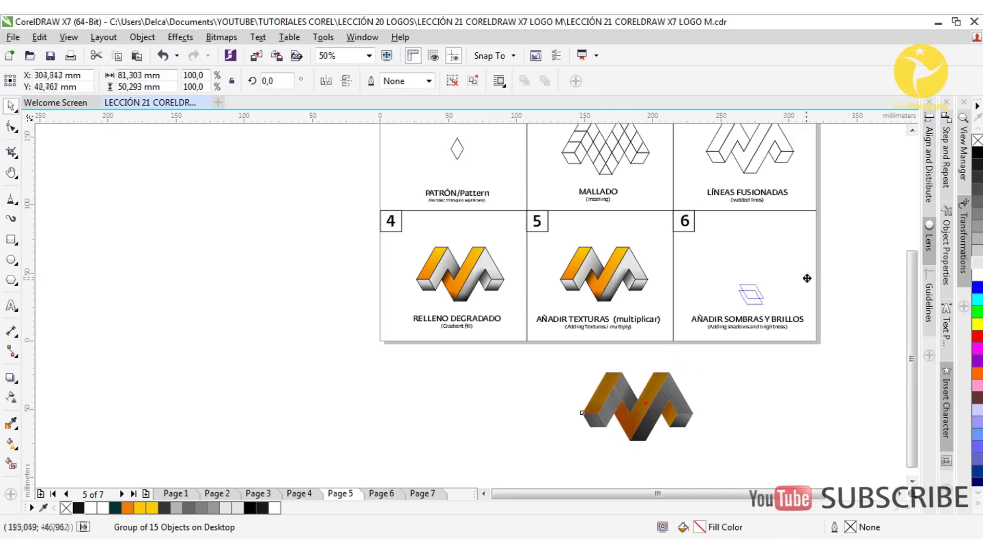
left_click_drag(807, 278, 799, 269)
Ungroup the textured M and pull its left wood texture piece and its large grey metal texture piece away from it
left_click(448, 81)
scroll(573, 338, "up", 1)
left_click_drag(672, 298, 611, 300)
left_click(829, 197)
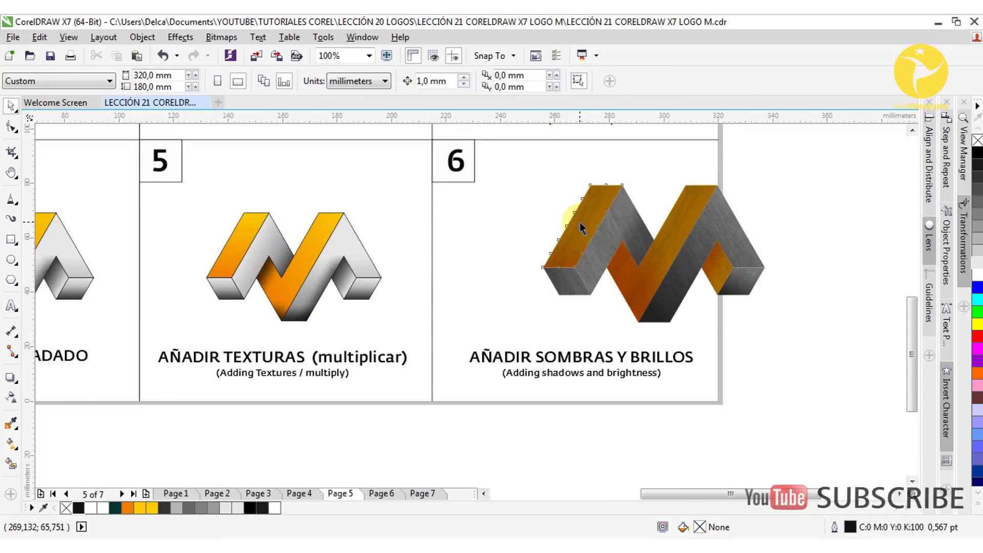
left_click_drag(579, 222, 539, 233)
left_click_drag(749, 265, 815, 366)
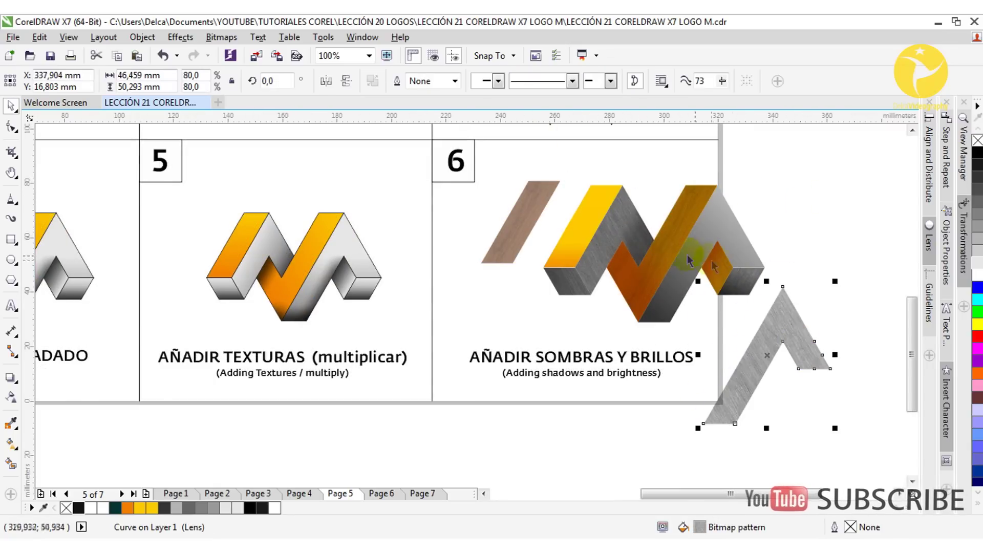
Delete all remaining pieces of the textured M, keeping only the separated wood and metal texture pieces
left_click_drag(825, 175, 541, 318)
key("Delete")
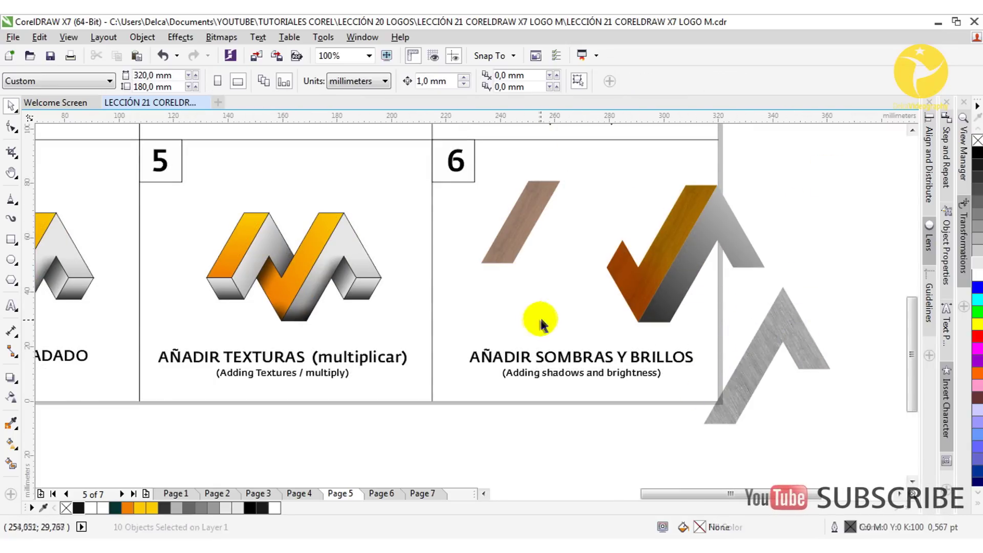
left_click(661, 290)
key("Delete")
left_click(666, 263)
key("Delete")
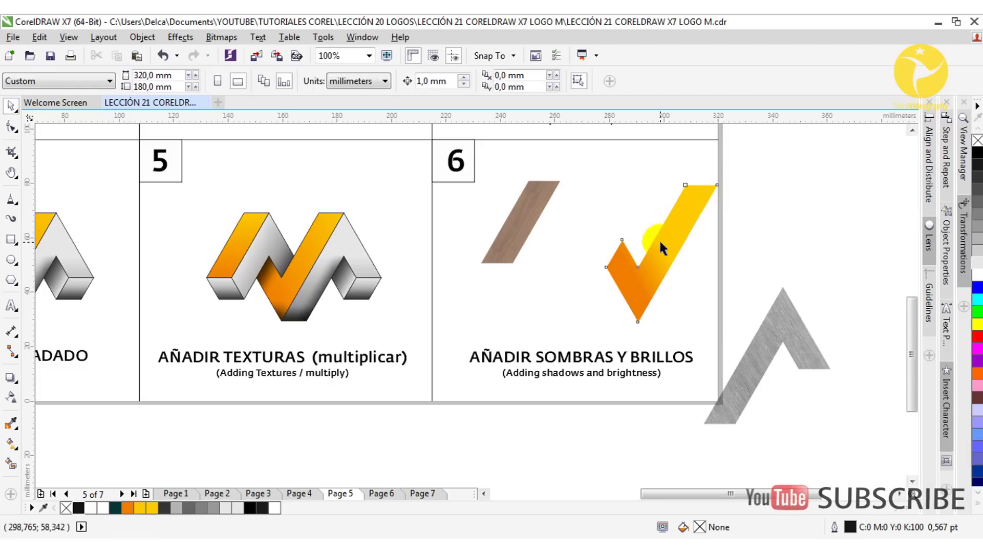
left_click(660, 248)
key("Delete")
Place the wood and metal texture pieces next to each other inside section 6
left_click_drag(514, 221, 629, 262)
left_click_drag(755, 336, 606, 241)
left_click_drag(705, 264, 674, 233)
left_click_drag(763, 273, 731, 261)
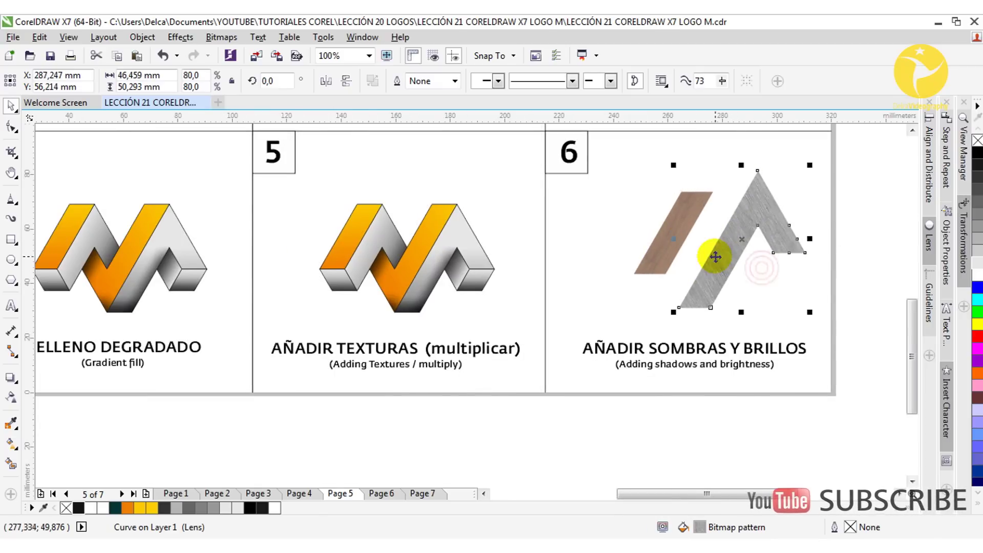
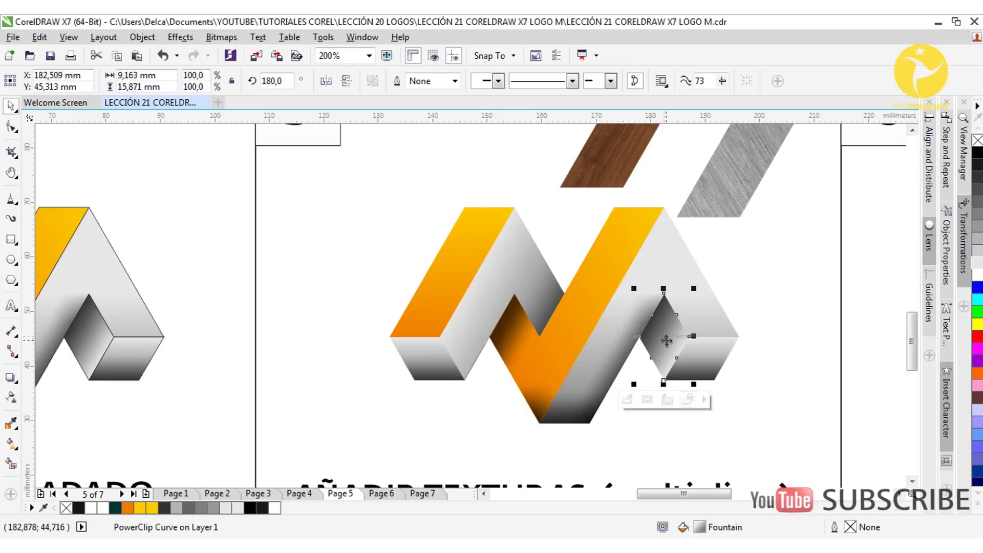
Copy the wood bitmap pattern from the sample piece onto the left orange face of the M in section 5
left_click(702, 352)
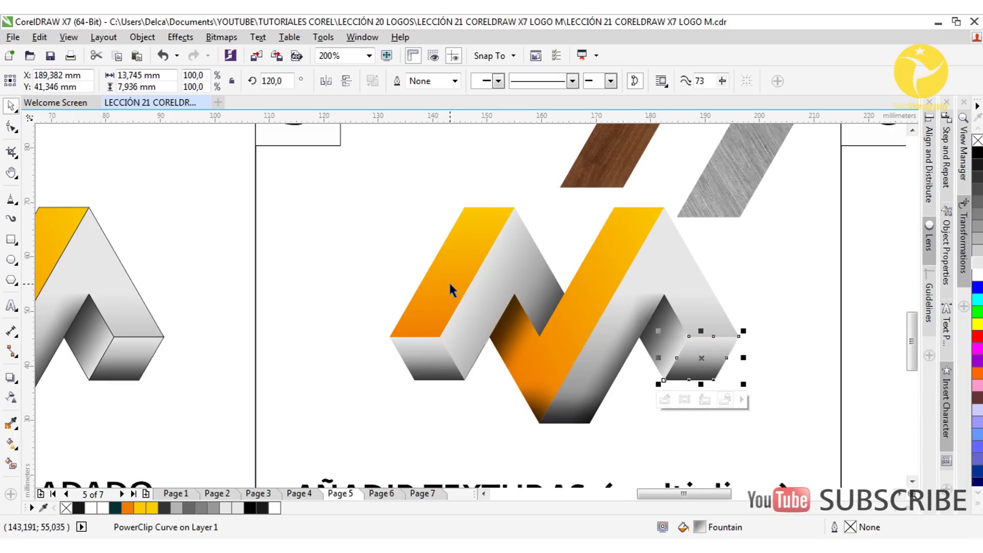
left_click(587, 170)
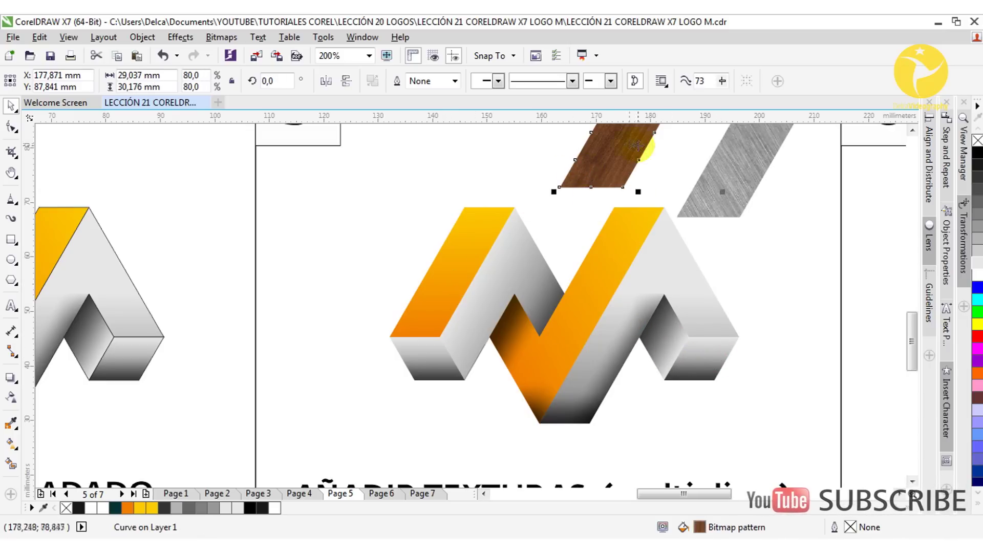
left_click_drag(613, 447, 451, 285)
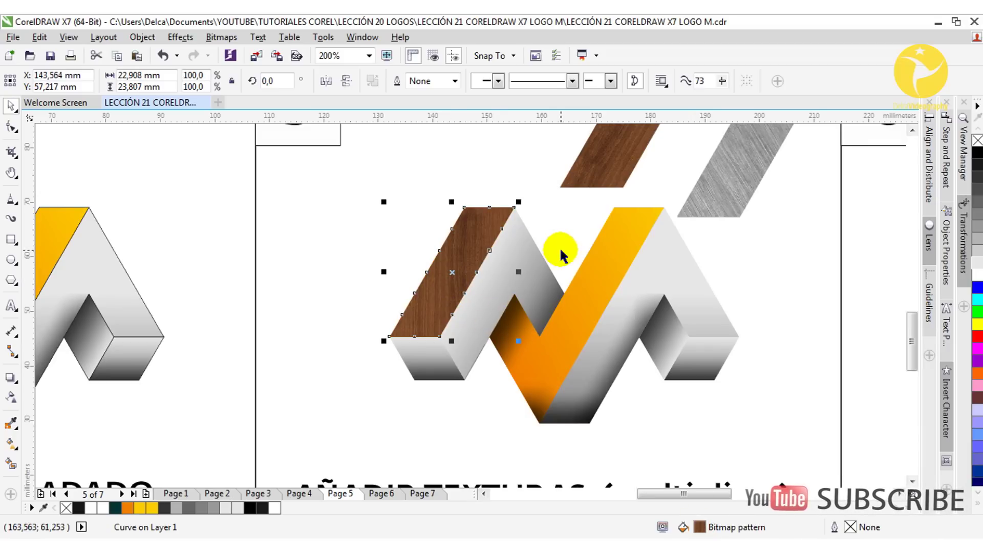
Set the rotation of the left face's wood pattern fill to 150°
double_click(699, 528)
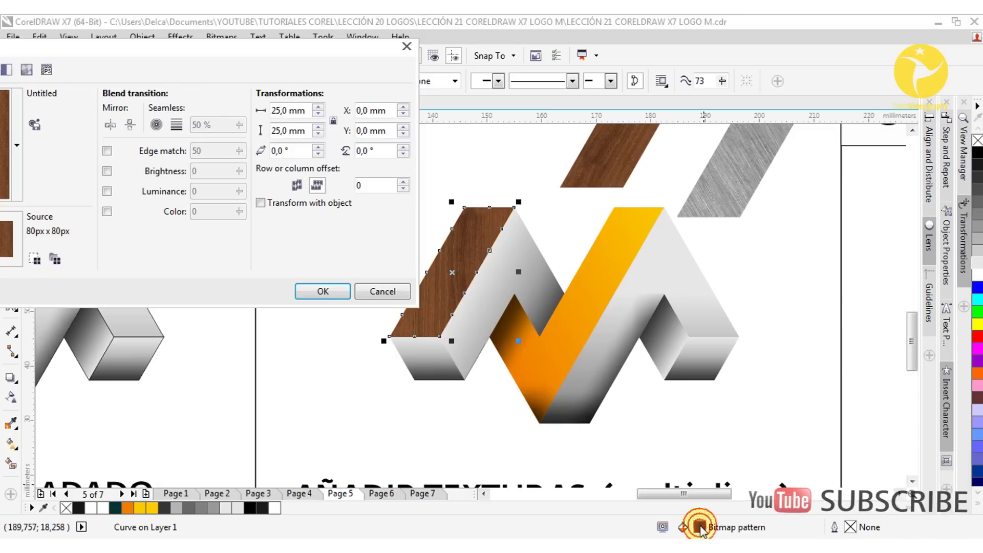
left_click(364, 151)
type("150")
left_click(326, 291)
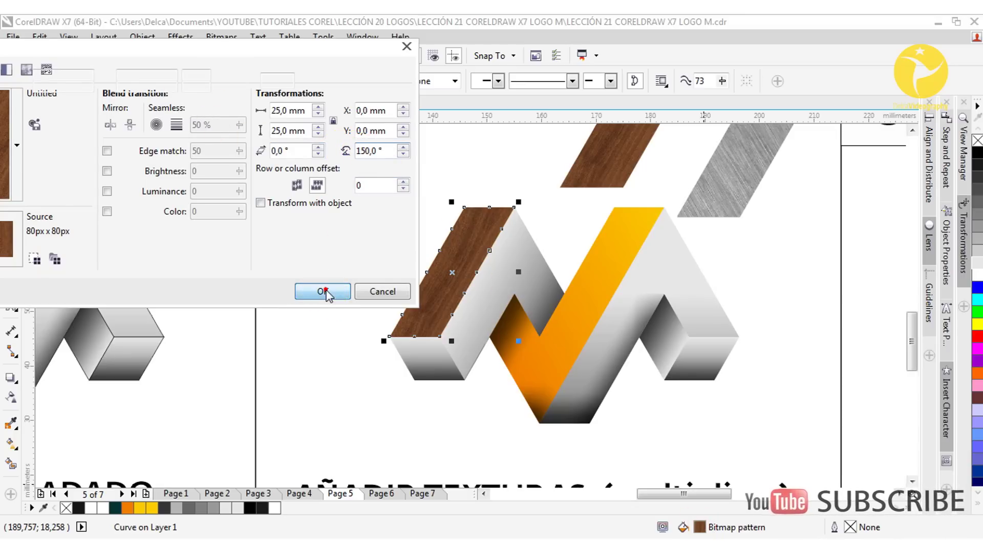
Copy the wood pattern onto the V-shaped orange face and set its fill rotation to 150°
left_click(569, 318)
left_click(628, 180)
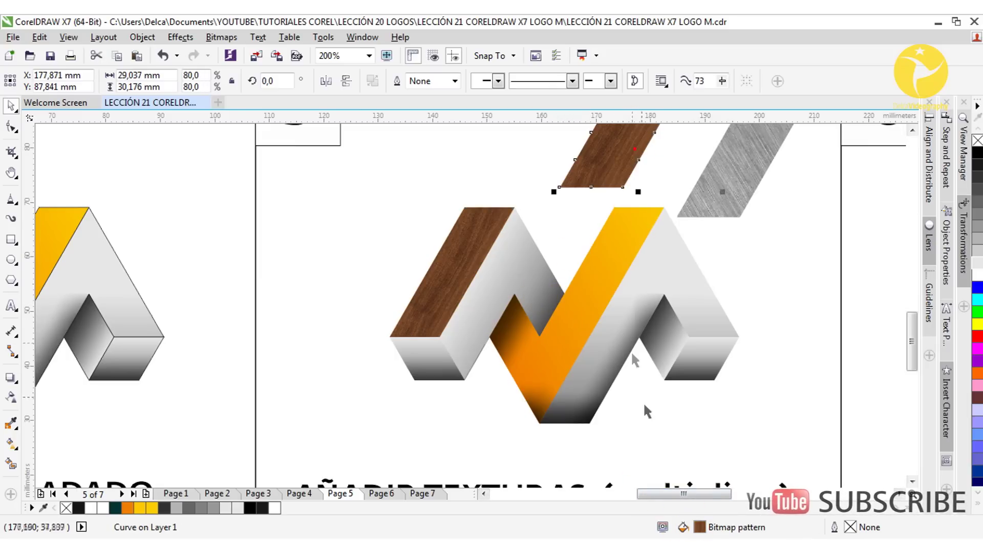
left_click_drag(596, 363, 578, 319)
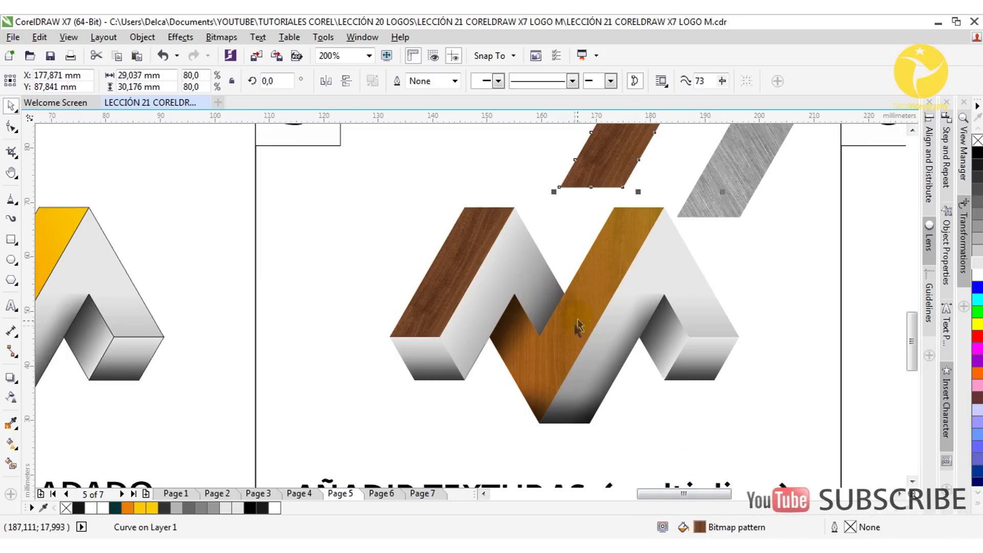
left_click(578, 319)
left_click(698, 528)
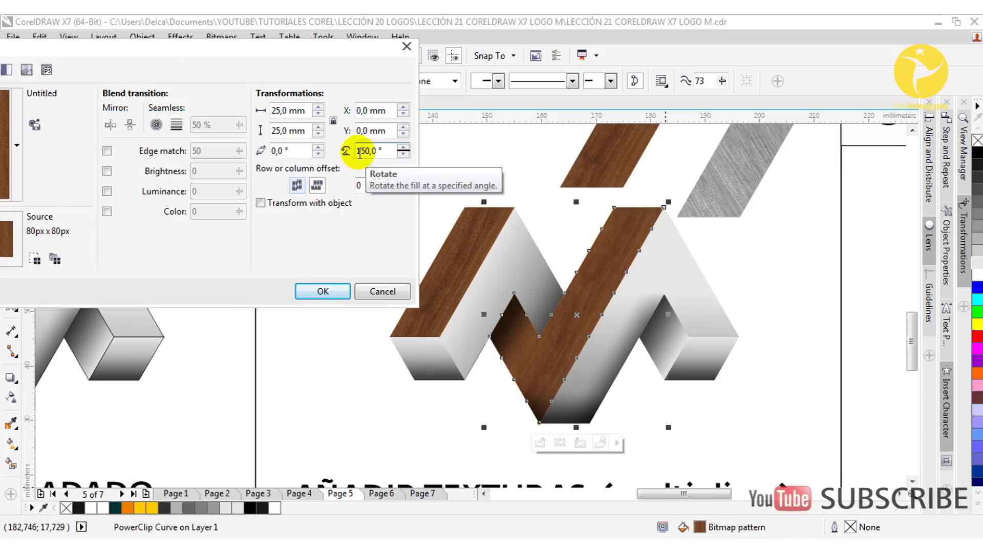
left_click(322, 292)
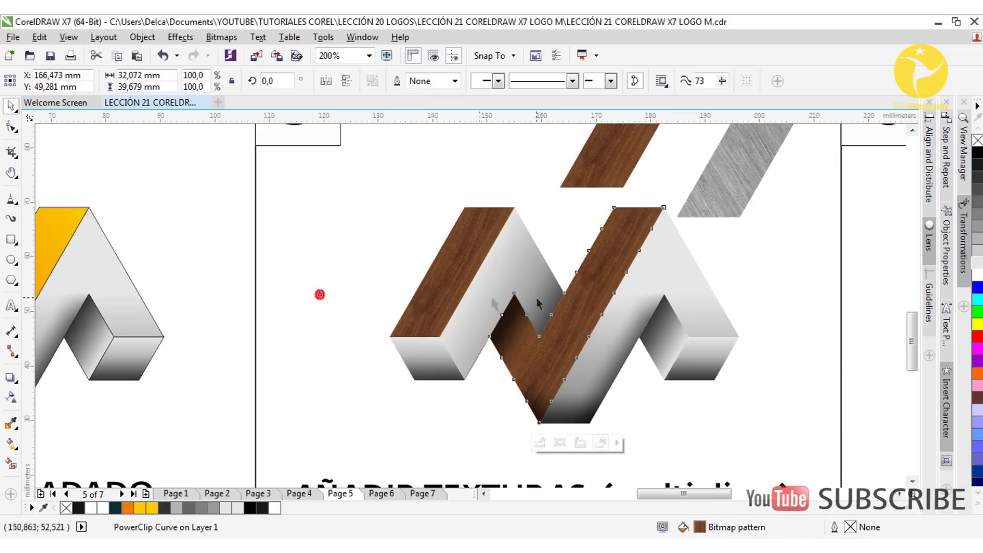
Copy the metal bitmap pattern from the sample piece onto all the grey faces of the M, including both feet
left_click(711, 185)
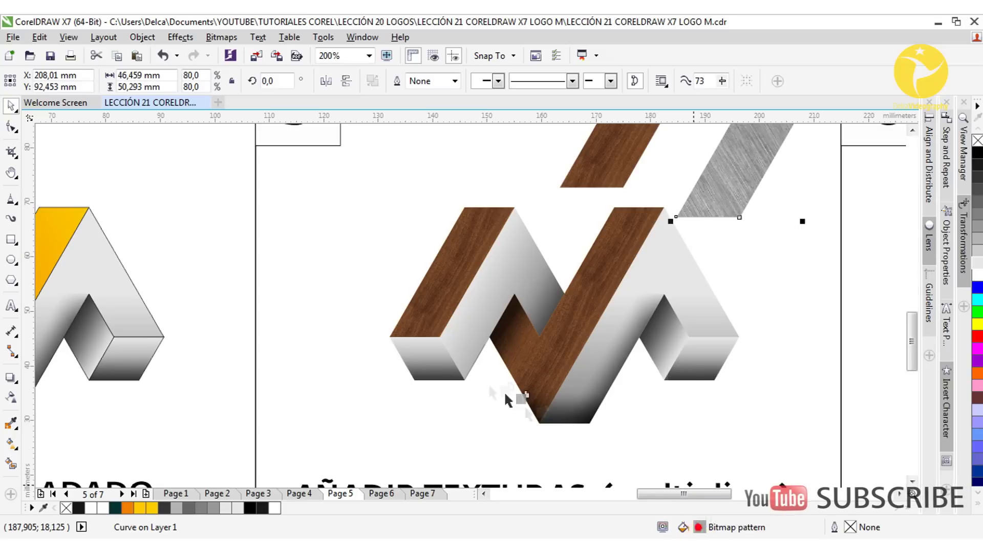
left_click_drag(507, 400, 443, 365)
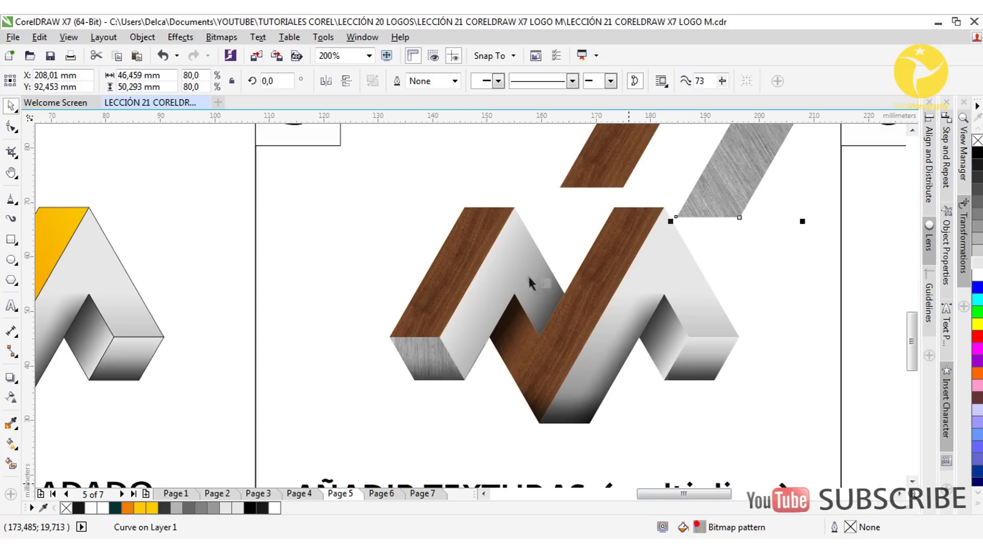
left_click_drag(530, 284, 533, 285)
left_click_drag(619, 366, 618, 365)
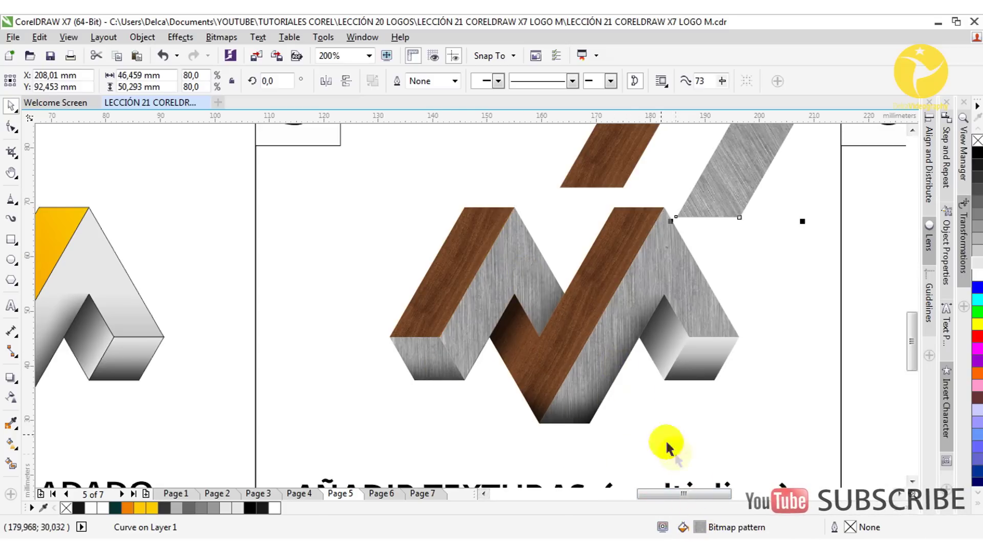
left_click_drag(687, 373, 663, 333)
mouse_move(698, 527)
left_mouse_down()
mouse_move(700, 384)
mouse_move(717, 378)
left_mouse_up()
left_click(757, 391)
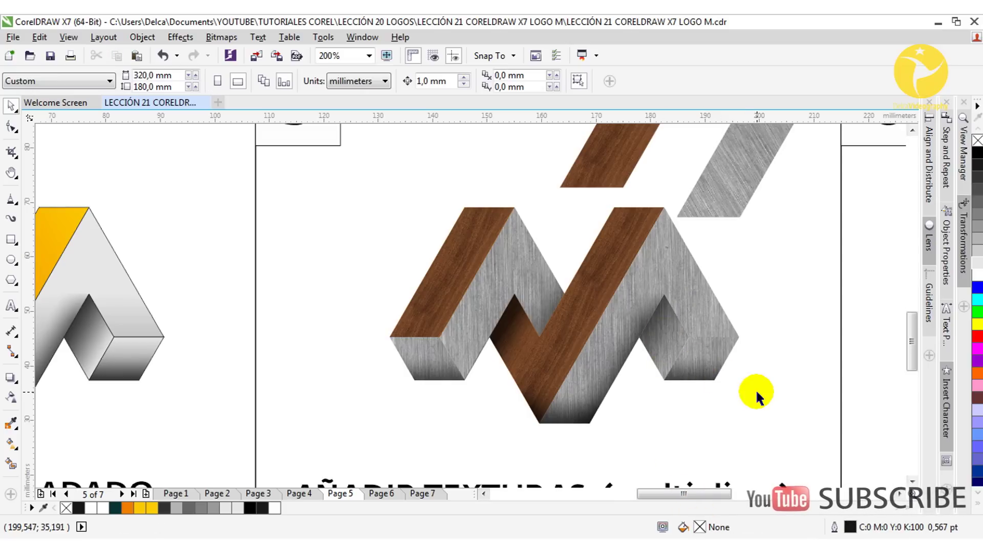
left_click_drag(698, 373, 763, 397)
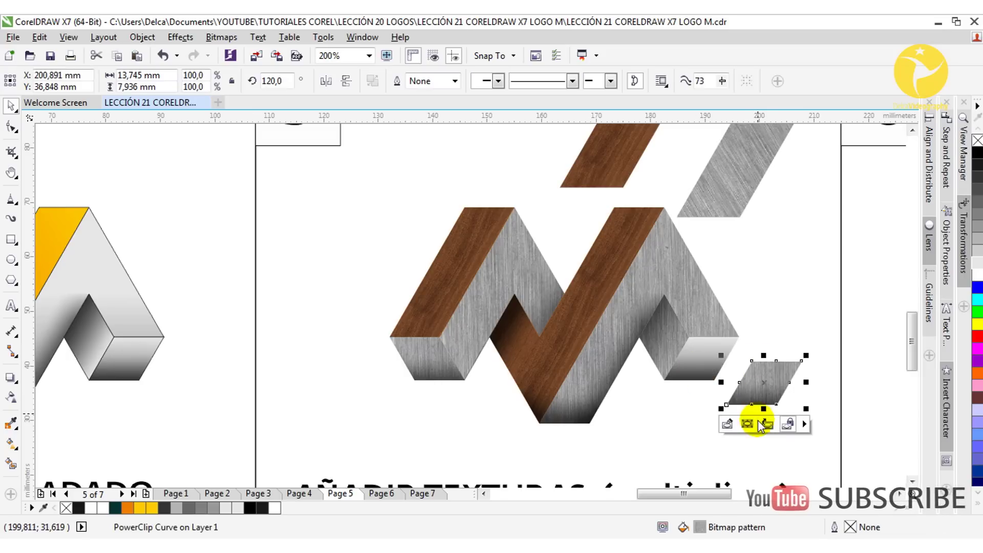
key("ctrl+z")
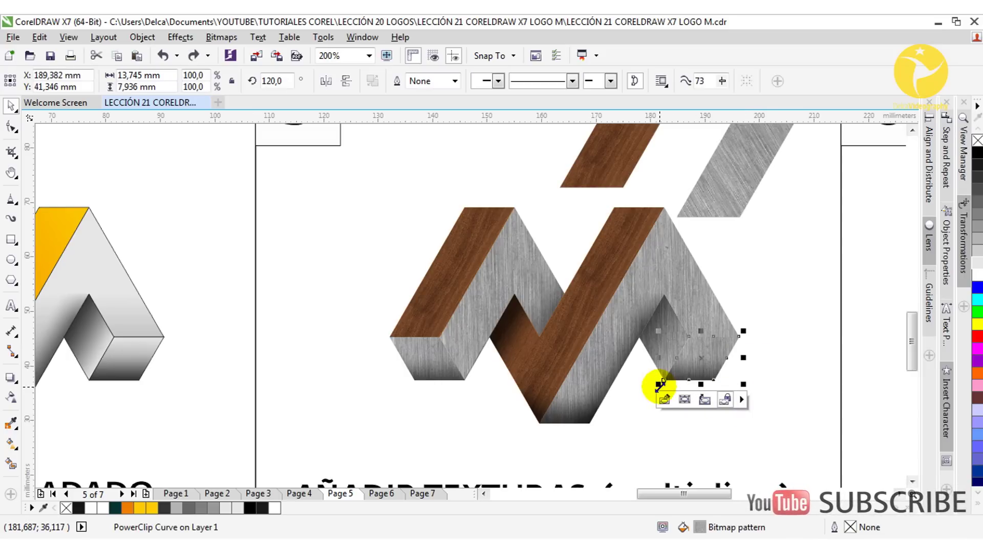
Set the rotation of the metal pattern on the left foot's front face to 30°
left_click(432, 363)
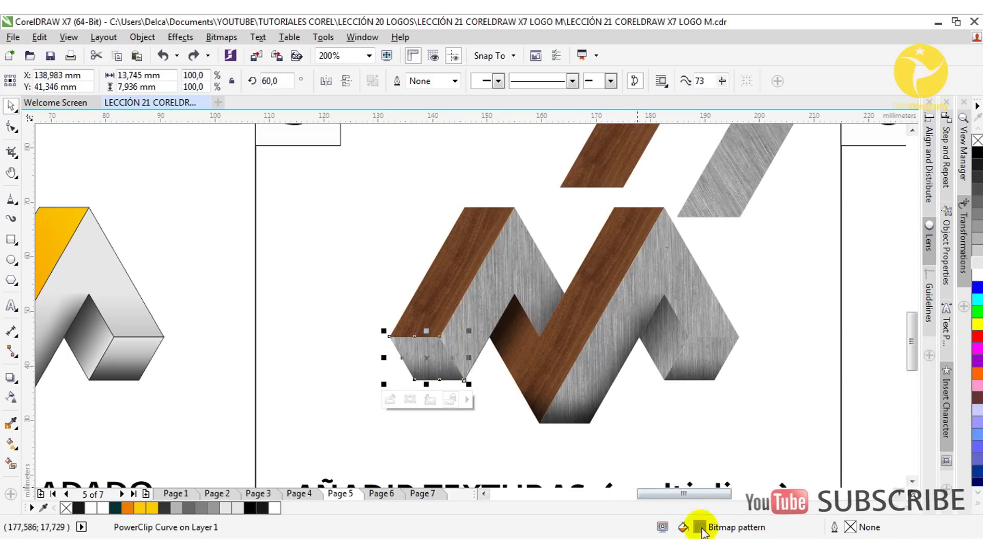
double_click(701, 527)
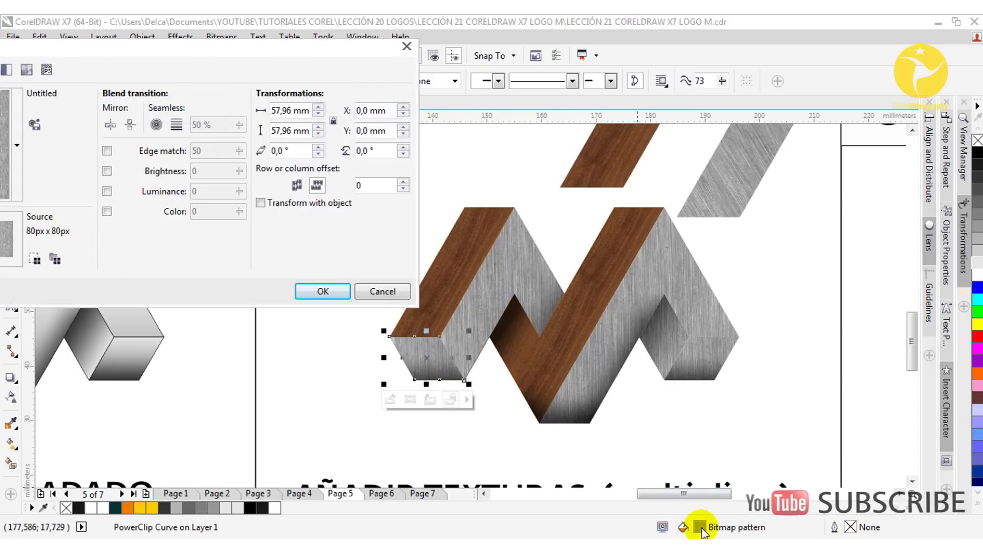
left_click(361, 151)
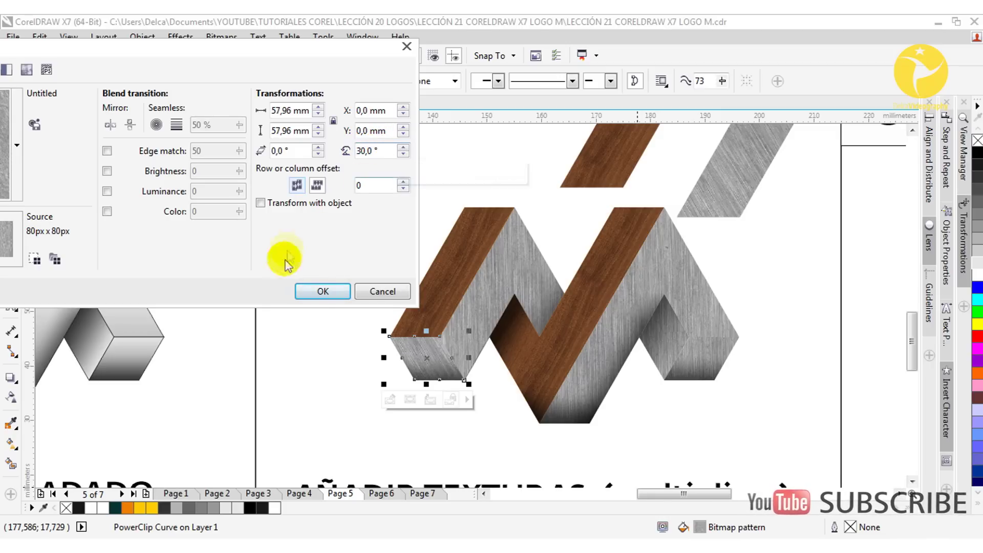
left_click(323, 291)
Set the metal pattern rotation of the grey face beside the left wood face to 30°
left_click(523, 299)
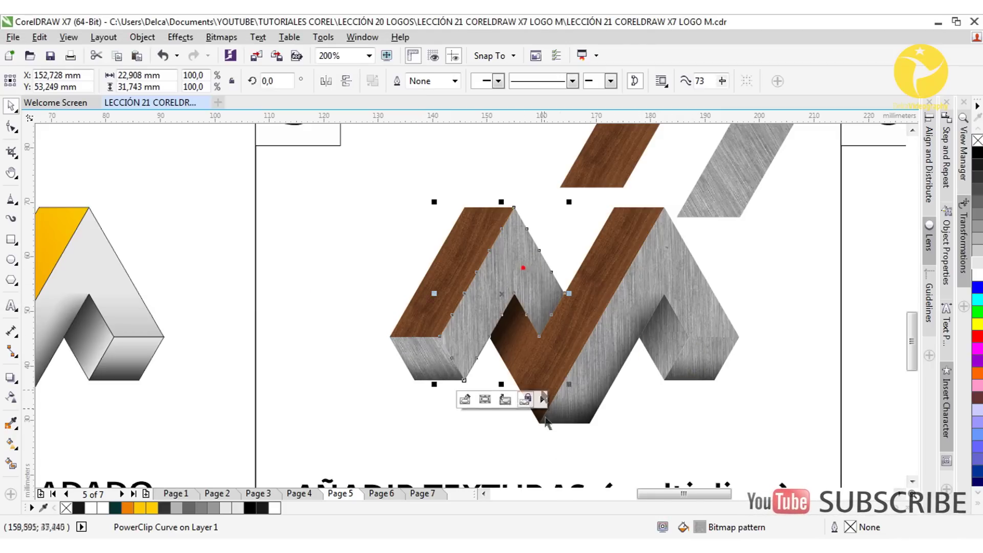
double_click(700, 527)
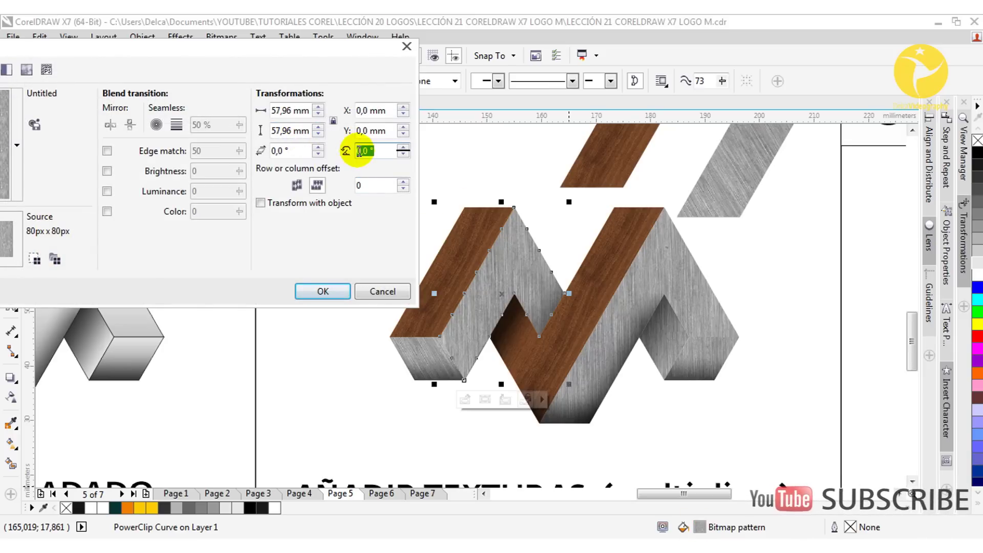
type("30")
key("Return")
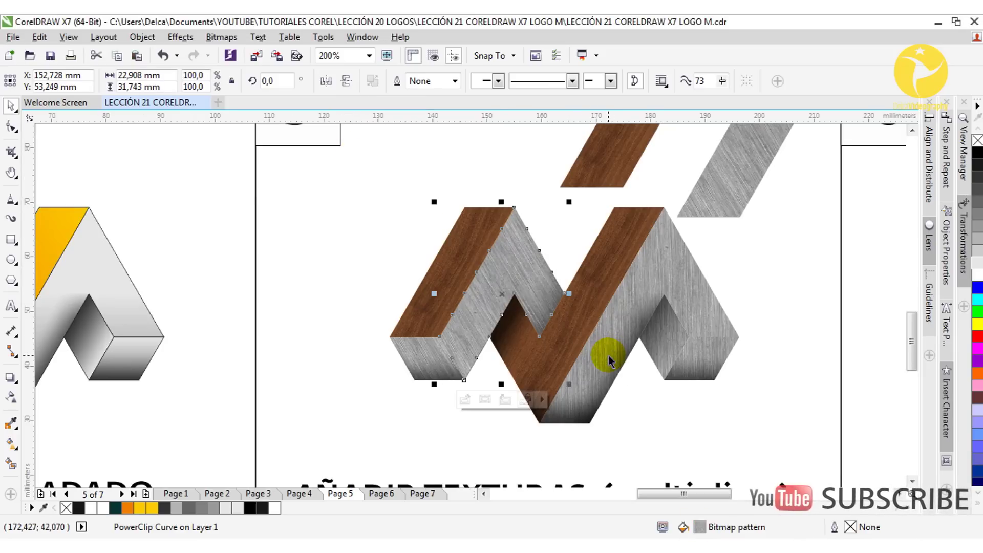
Set the metal pattern rotation of the large grey face beside the V-shaped wood face to 30°
left_click(610, 358)
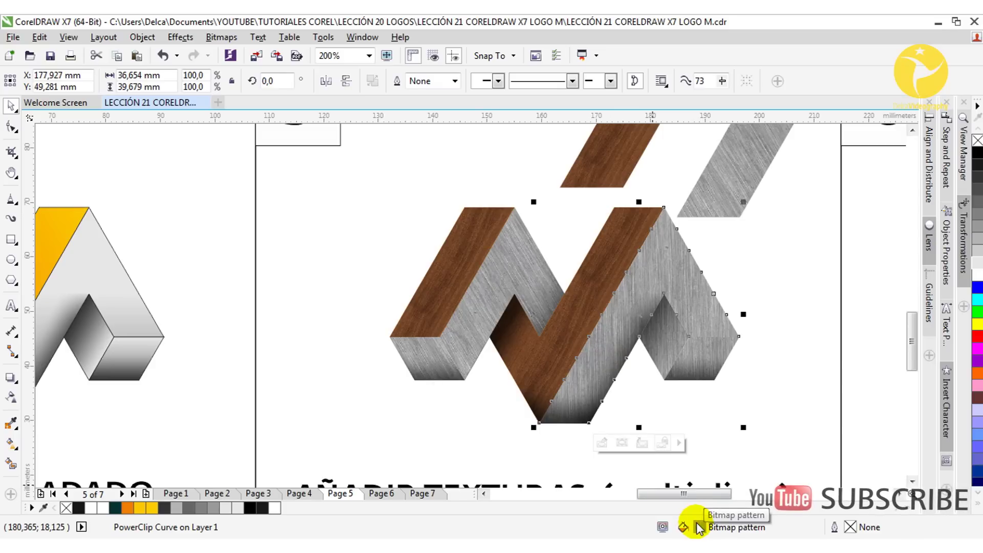
double_click(699, 528)
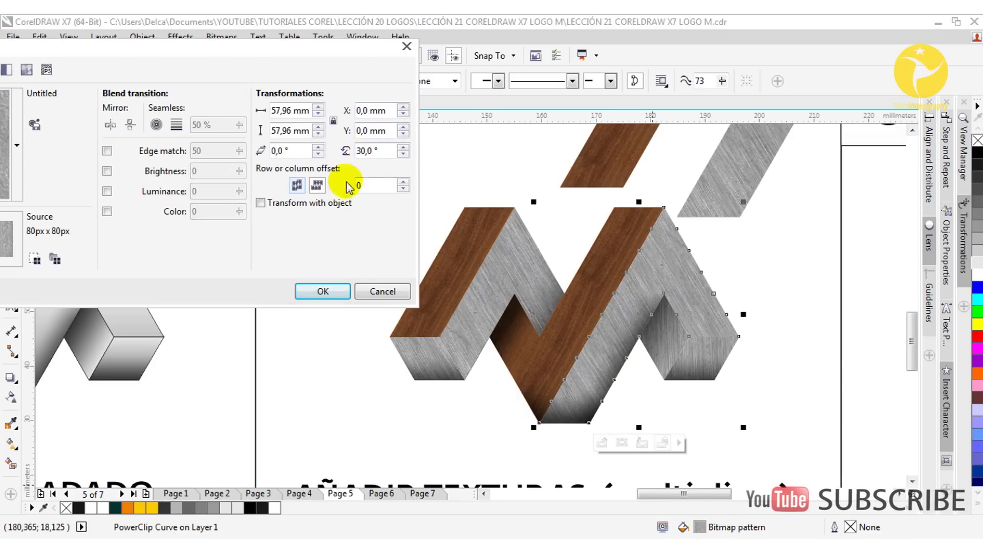
left_click(320, 291)
Set the metal pattern rotation of the right foot's front face to 150°
left_click(700, 366)
left_click(671, 430)
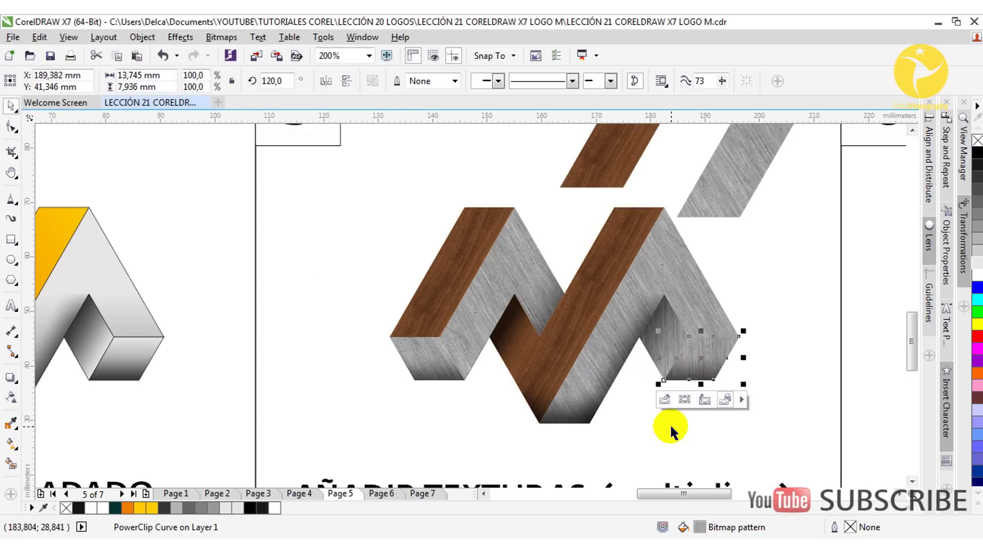
double_click(699, 528)
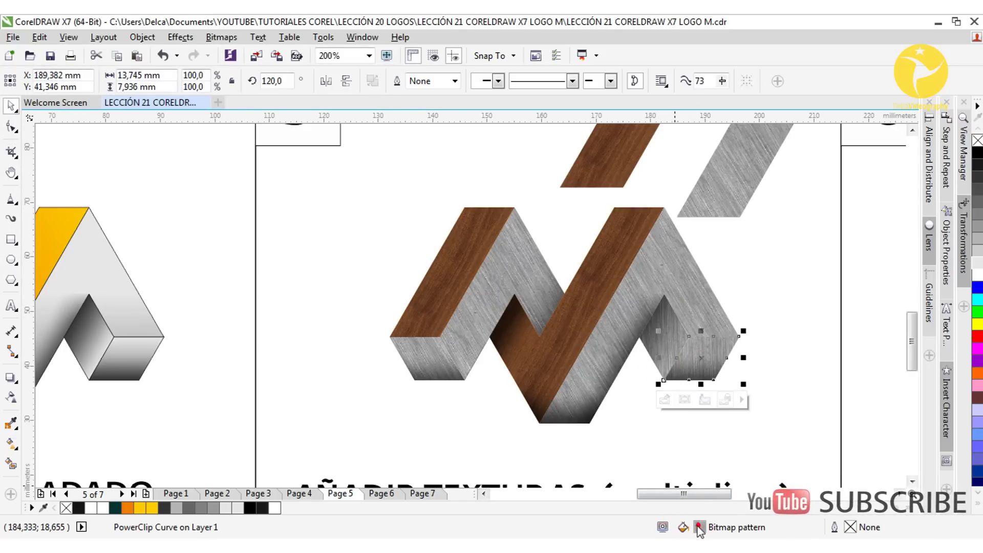
double_click(698, 527)
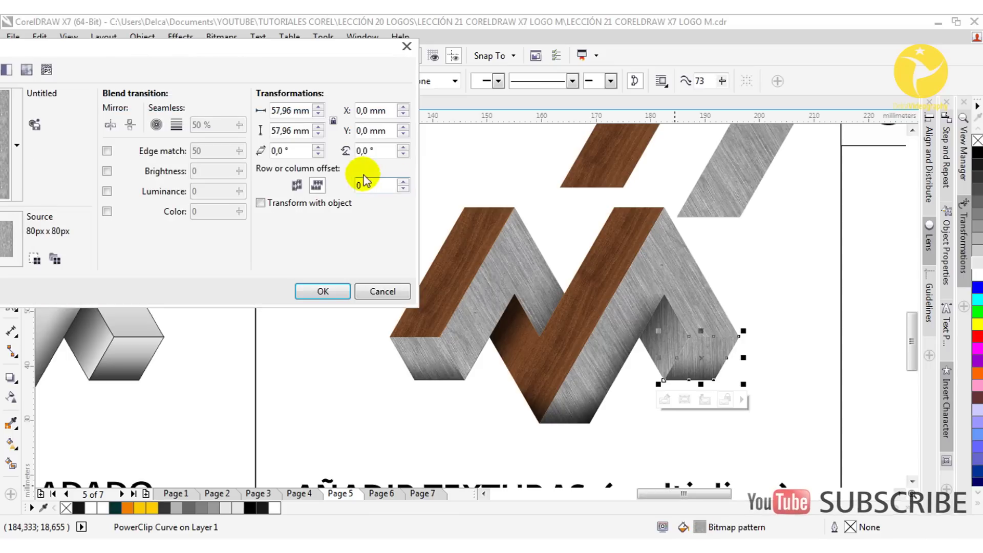
type("12")
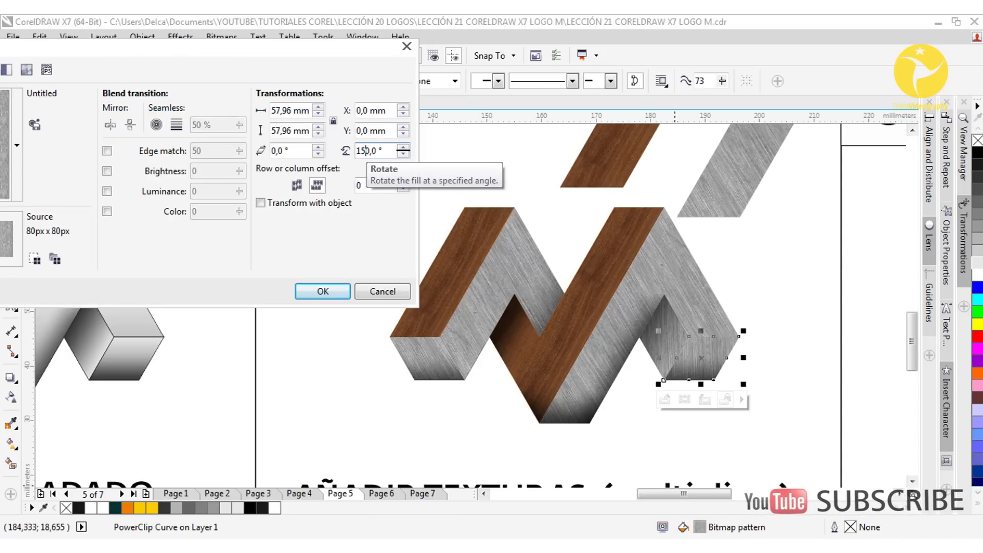
key("Return")
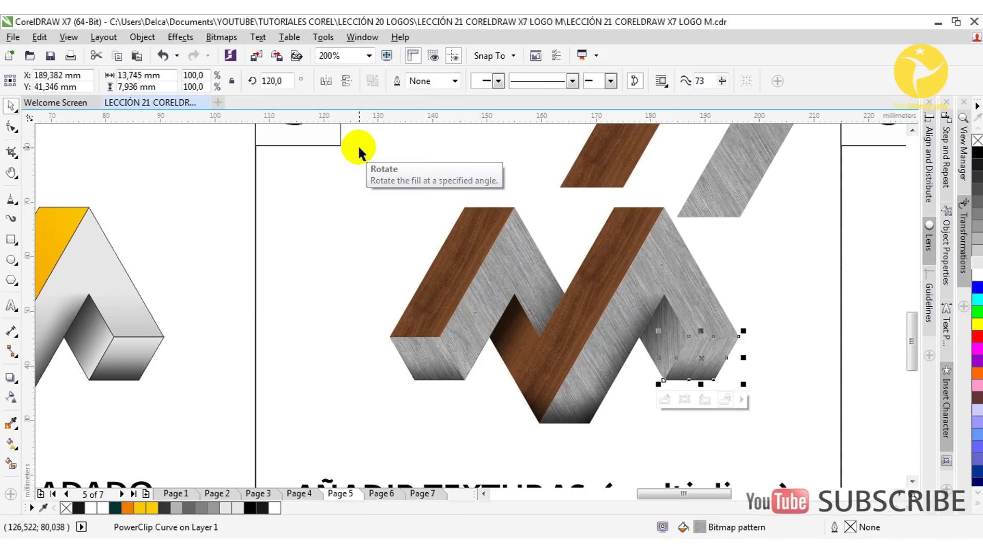
Set the metal pattern rotation of the right foot's dark inner side face to 180°
left_click(638, 347)
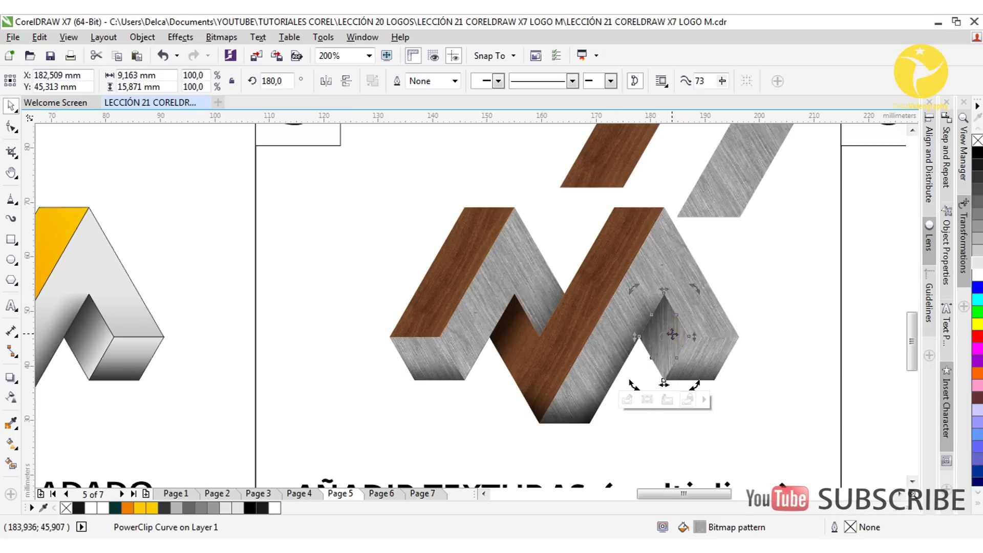
double_click(700, 527)
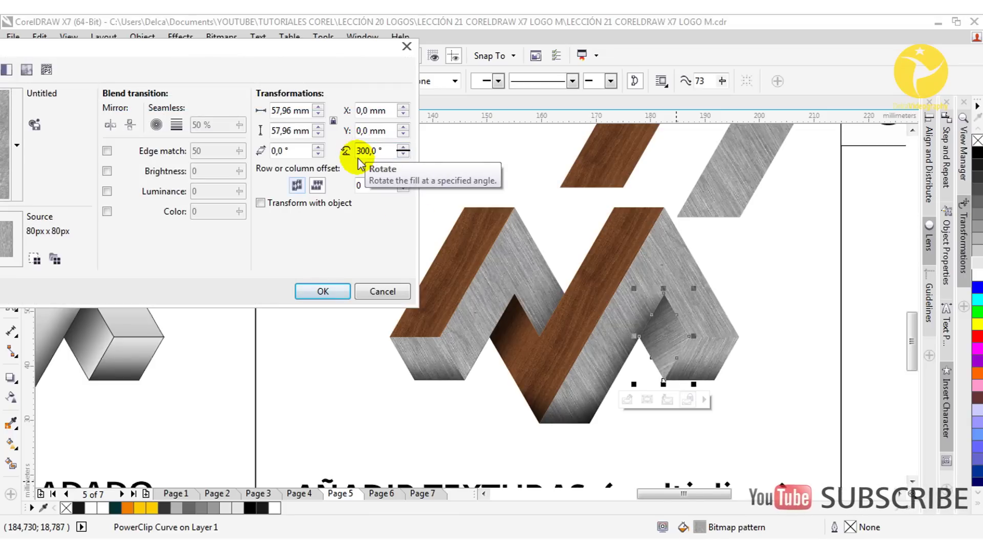
key("BackSpace")
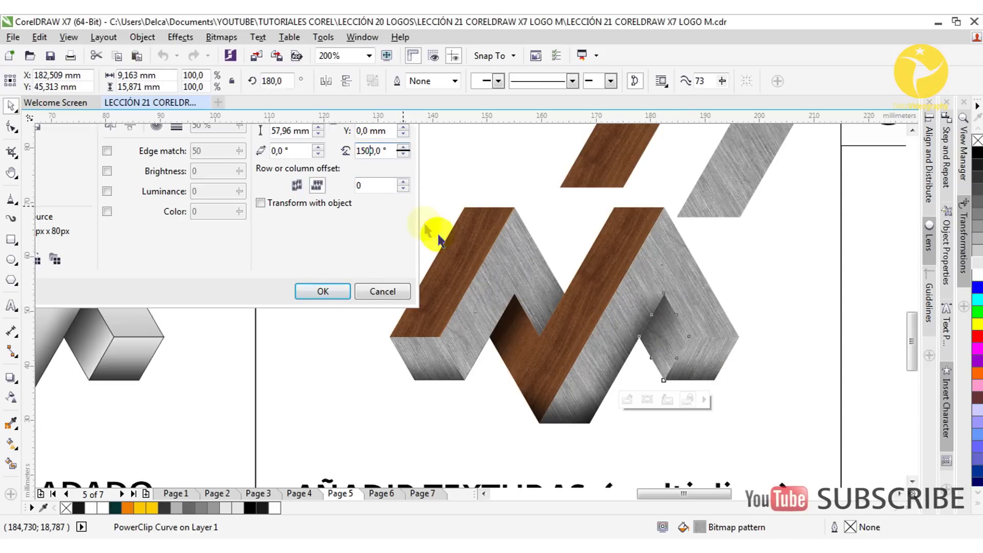
key("Return")
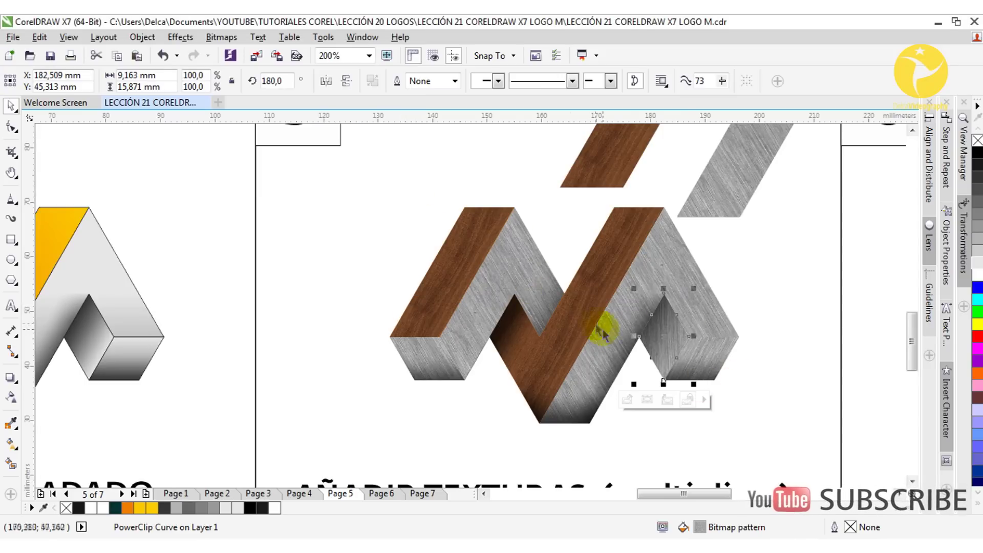
double_click(700, 528)
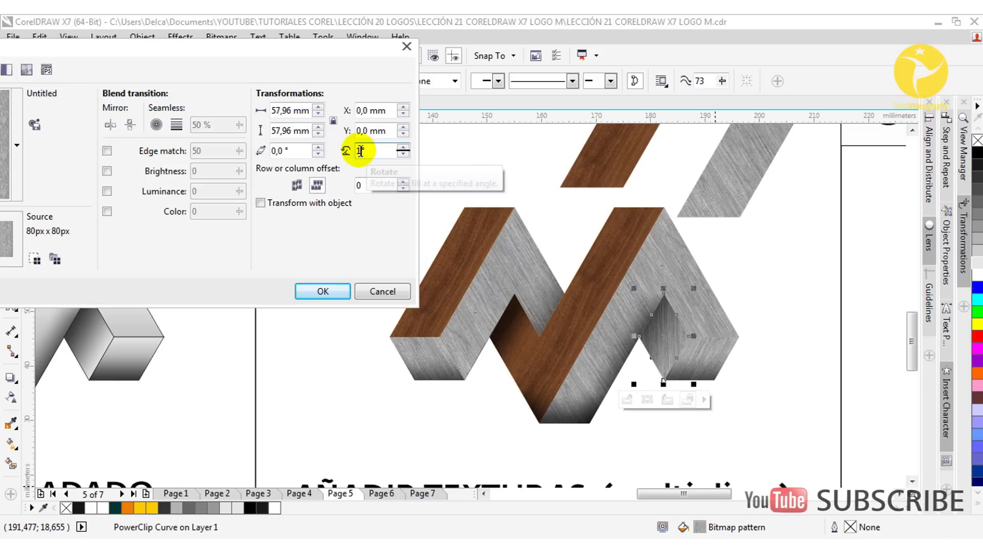
type("180")
key("Return")
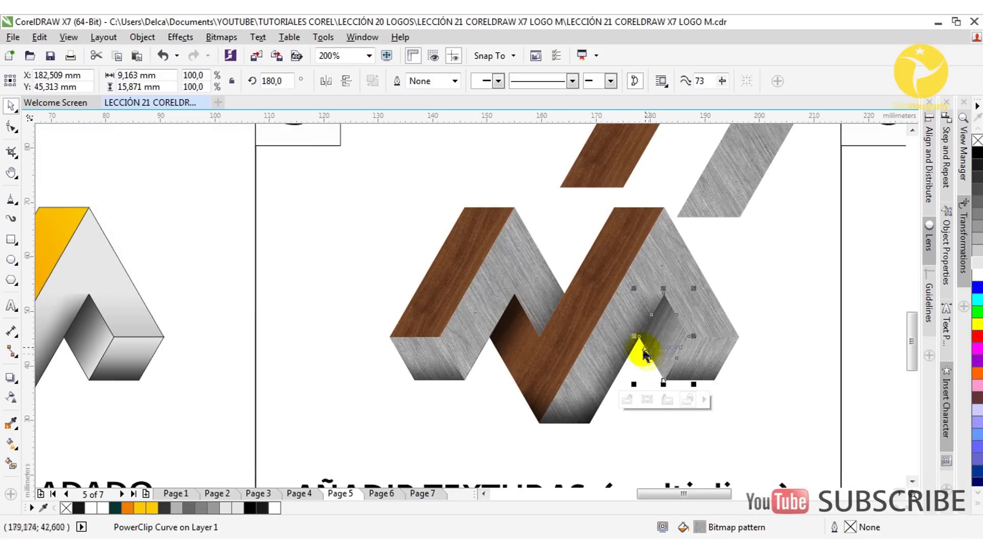
Compare the textured M with the gradient-shaded M in the neighbouring section
scroll(644, 349, "down", 1)
left_click(790, 374)
scroll(635, 345, "up", 2)
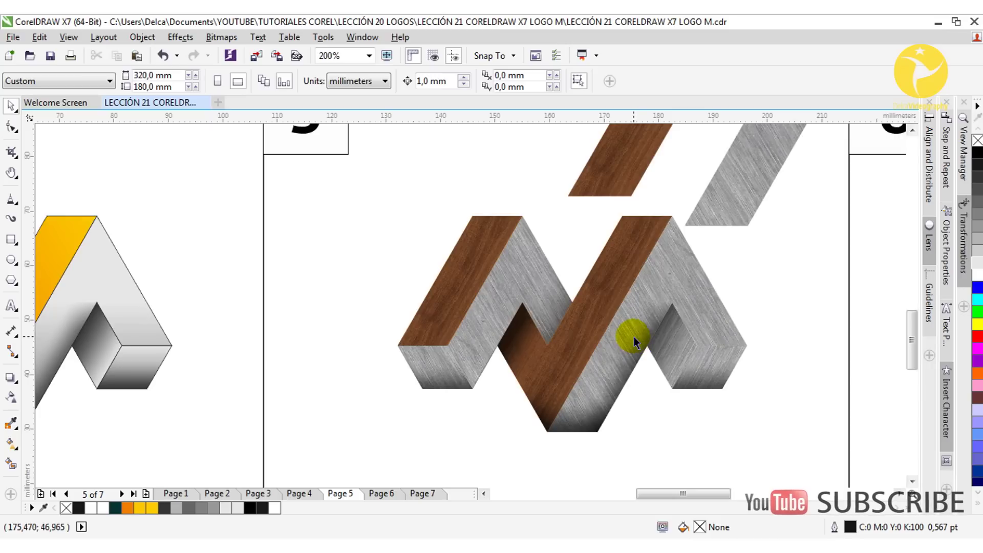
left_click_drag(630, 335, 612, 341)
left_click_drag(550, 339, 682, 343)
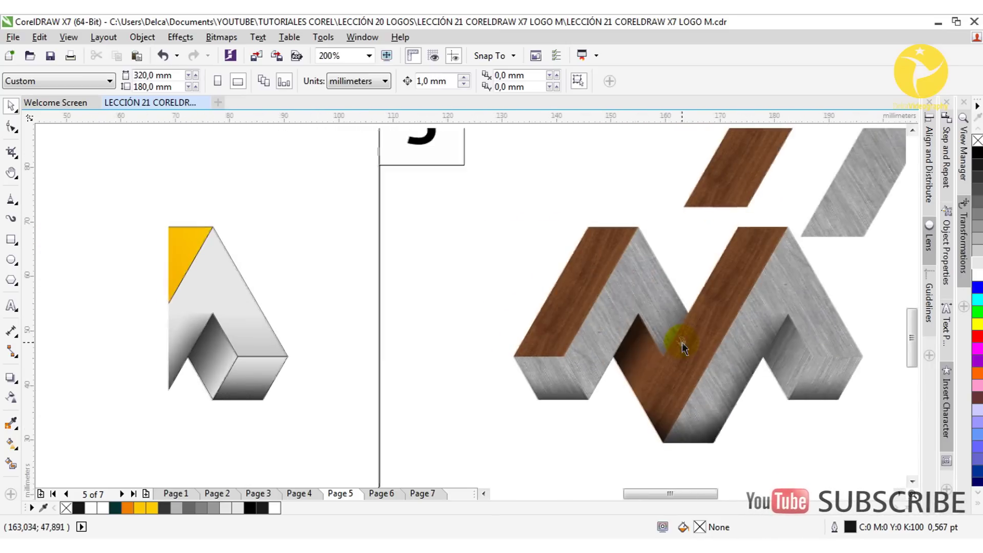
left_click_drag(570, 311, 528, 310)
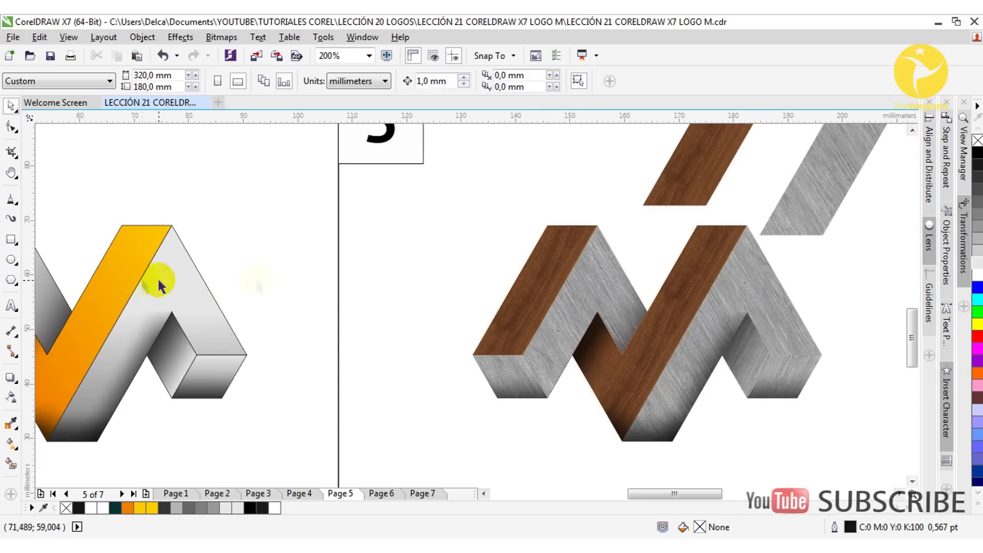
left_click_drag(588, 313, 516, 313)
scroll(499, 294, "right", 1)
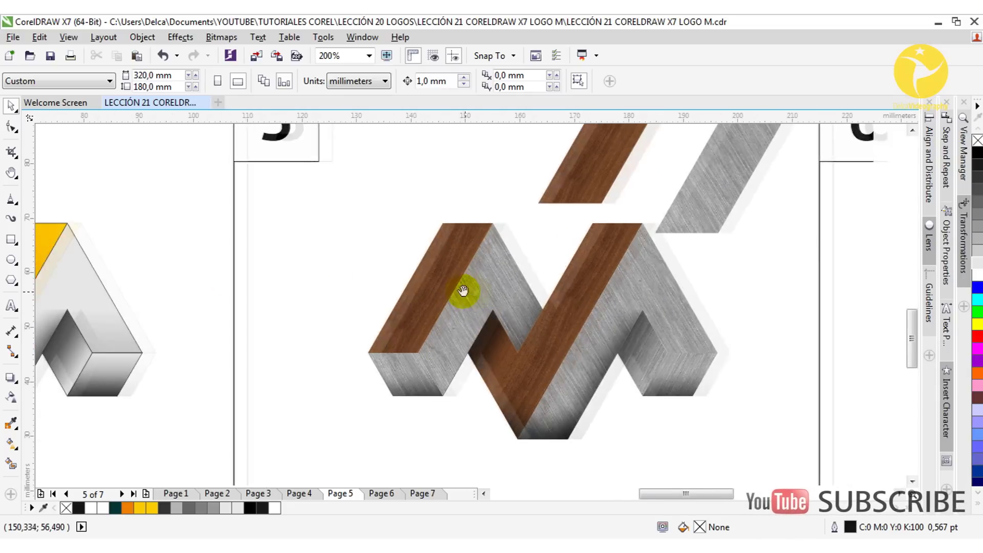
Set the transparency merge mode of the M's left wood face to Multiply
left_click(429, 306)
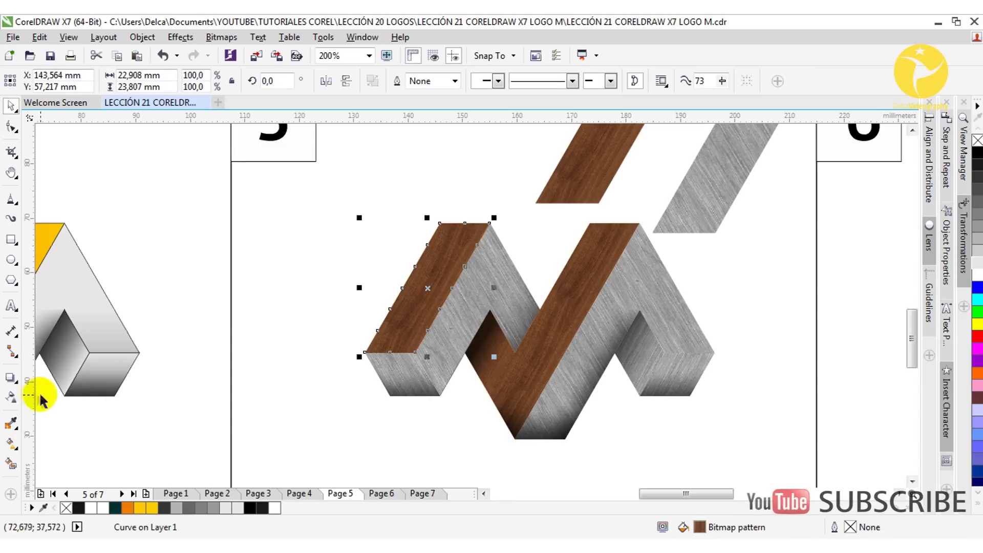
left_click(11, 396)
left_click(148, 81)
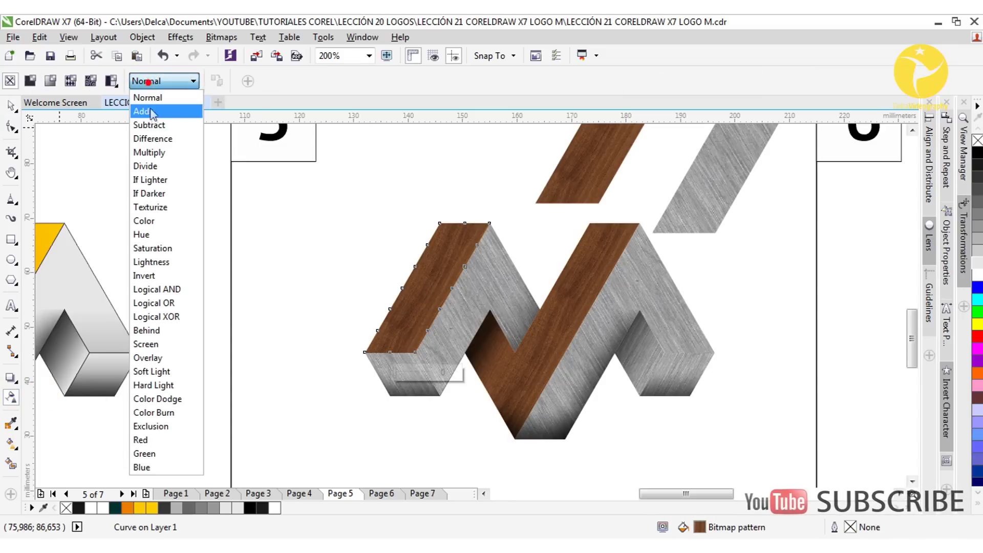
left_click(149, 153)
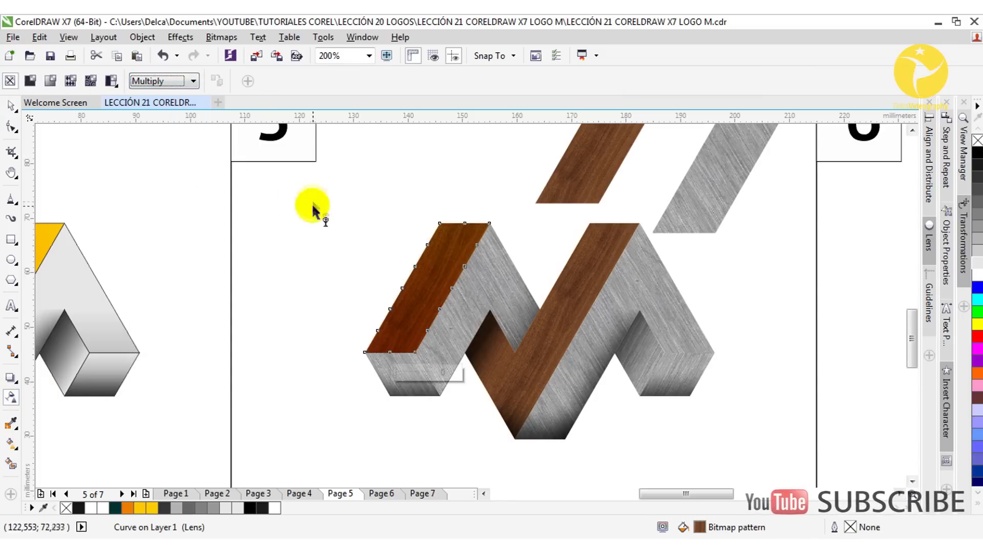
Give the left wood face a fountain transparency at about -117.7°, running from above its upper end down to its lower edge
left_click(50, 80)
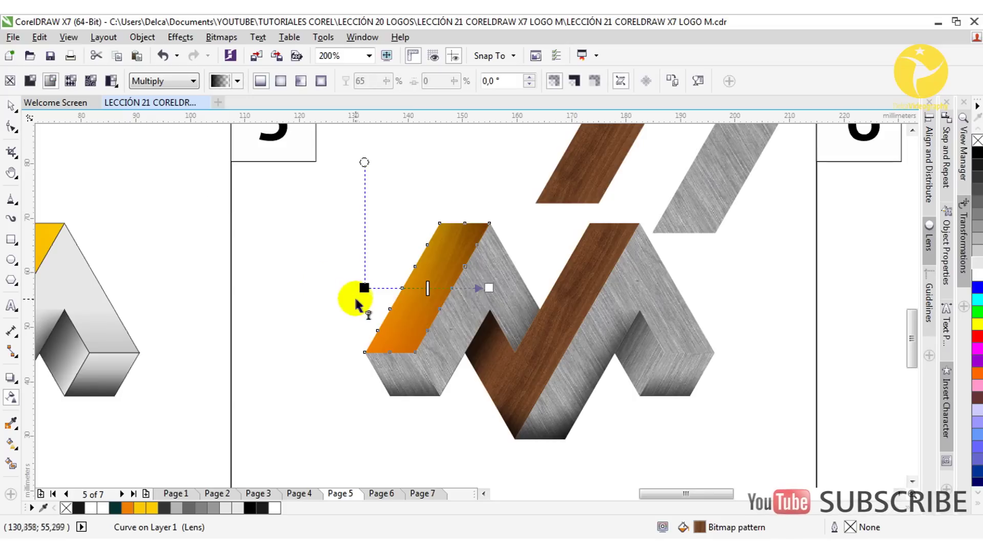
left_click_drag(363, 288, 390, 352)
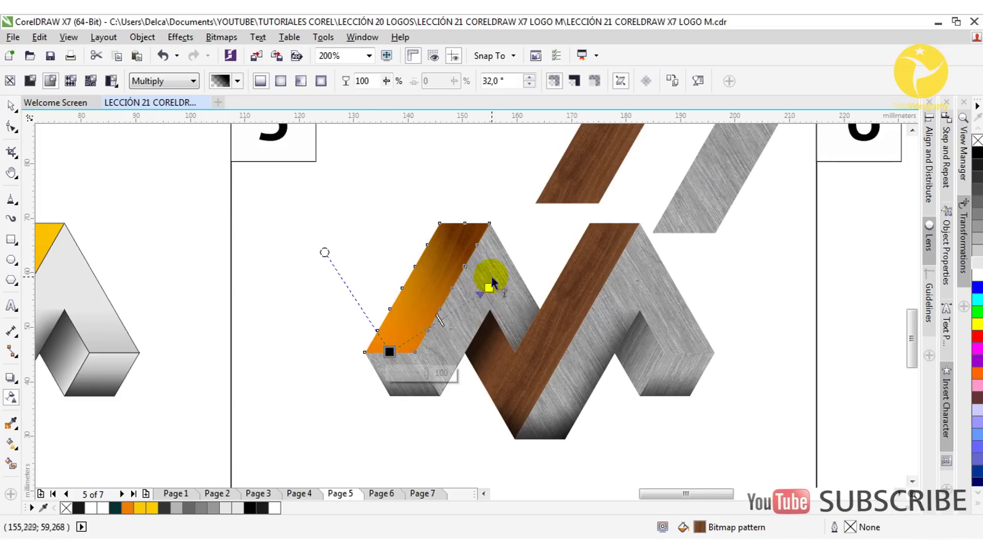
mouse_move(489, 288)
left_mouse_down()
mouse_move(476, 180)
mouse_move(429, 296)
left_mouse_up()
left_click_drag(396, 353, 474, 186)
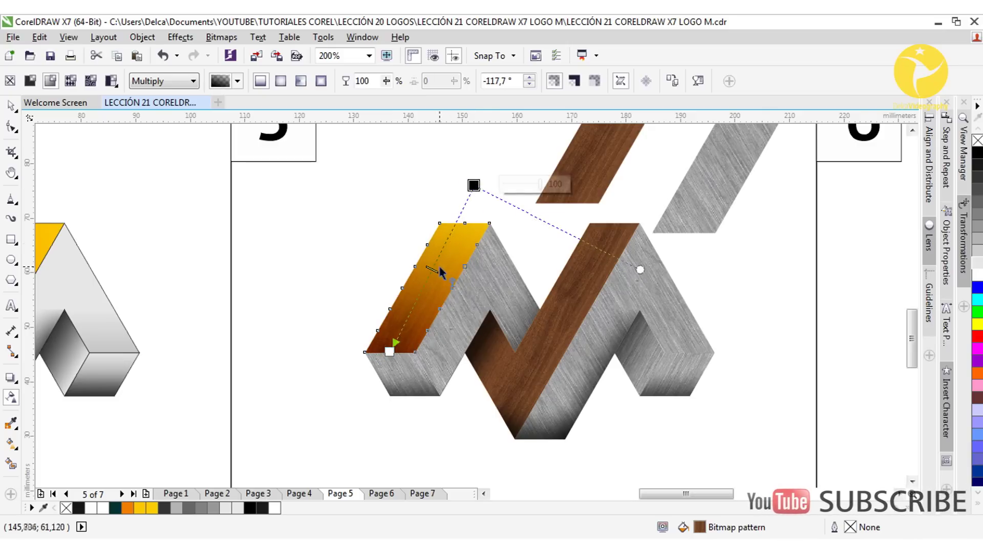
left_click(343, 304)
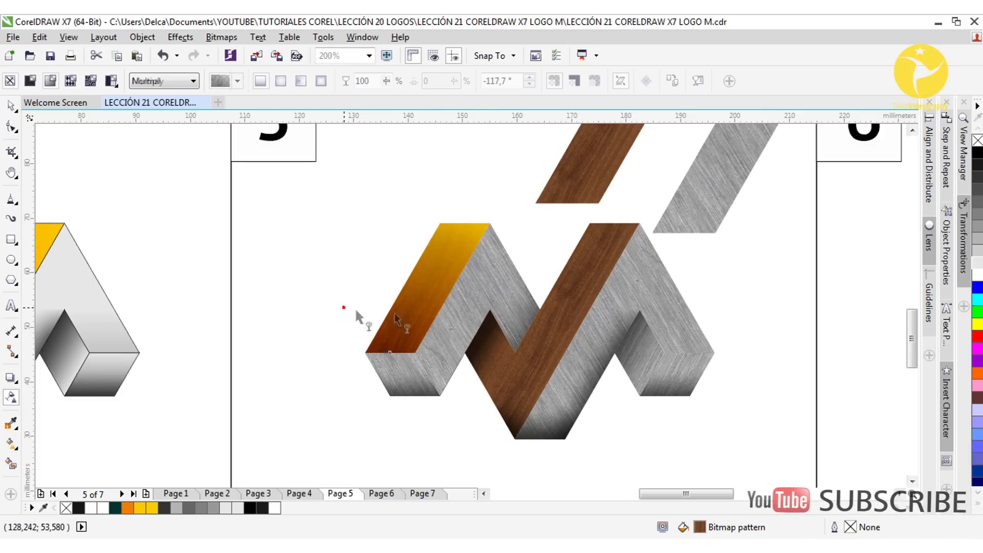
Set the transparency of the upper gradient node on the left wood face to 60%
scroll(451, 306, "up", 1)
left_click(451, 307)
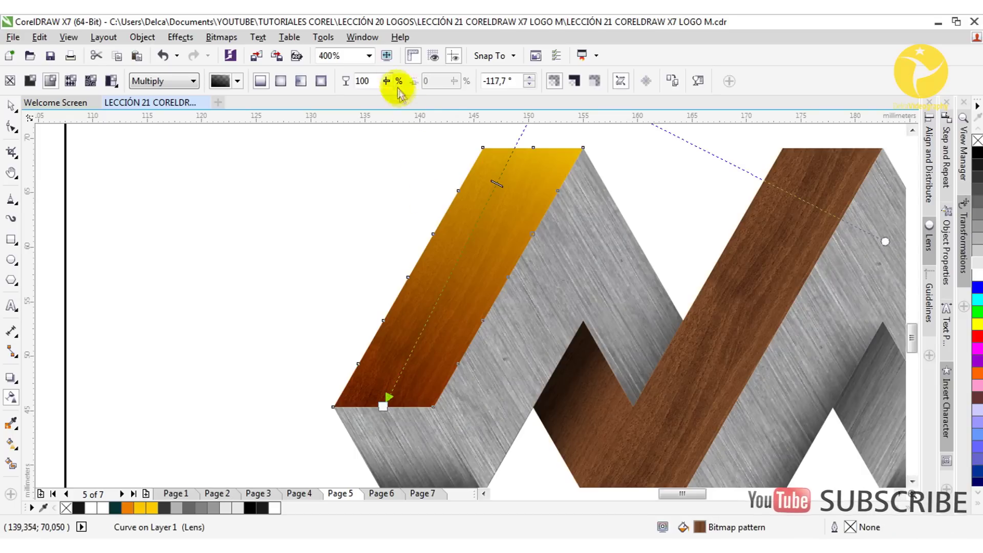
double_click(376, 82)
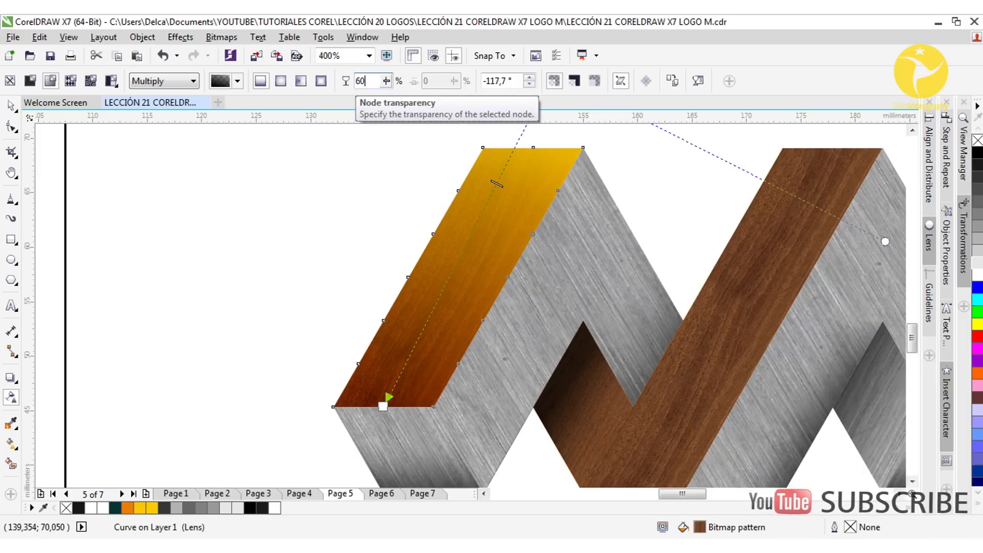
type("60")
key("Return")
scroll(307, 268, "down", 1)
left_click(308, 270)
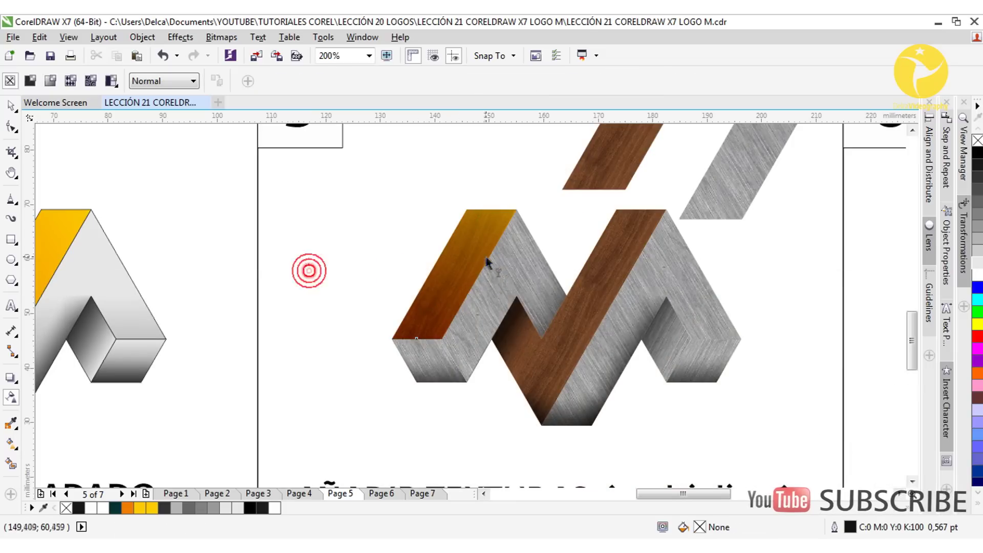
Copy the multiply gradient transparency from the left wood face onto the V-shaped wood face
left_click(457, 265)
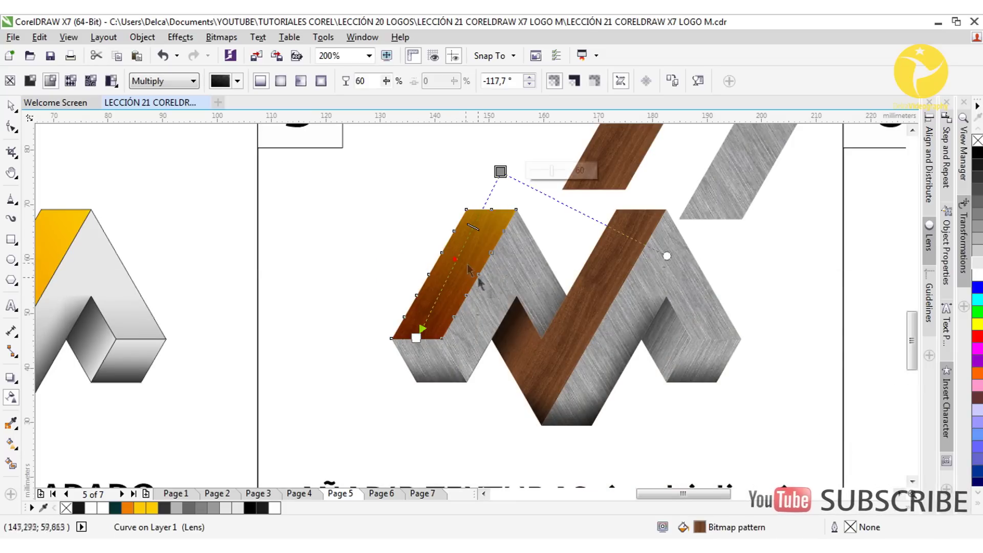
left_click(629, 332)
left_click(218, 81)
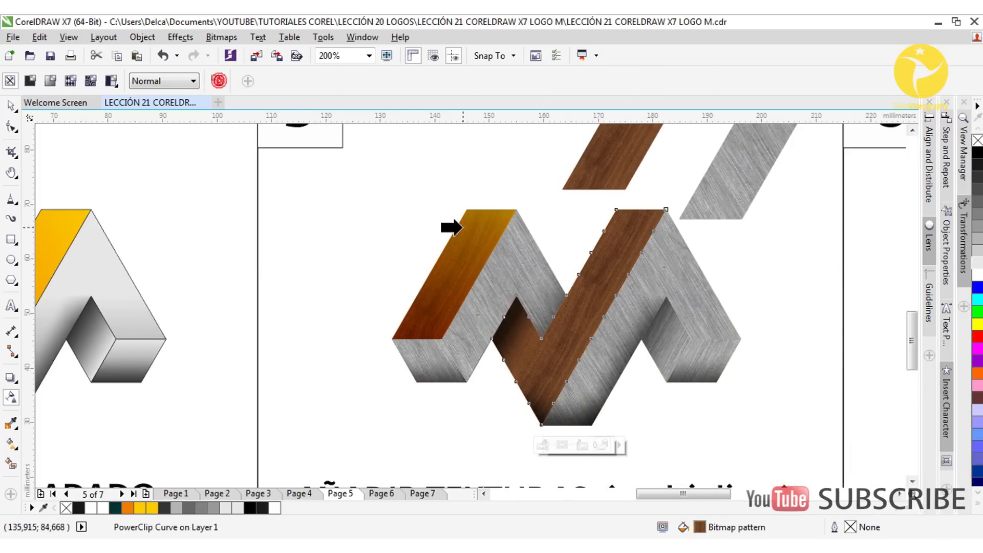
left_click(464, 235)
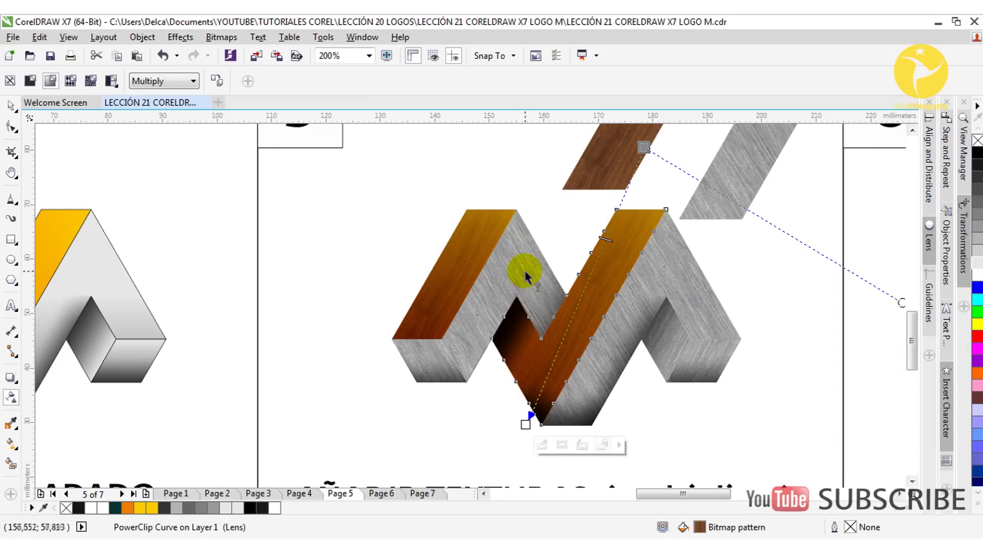
Copy the left wood face's multiply gradient transparency onto the grey face beside it
left_click(496, 283)
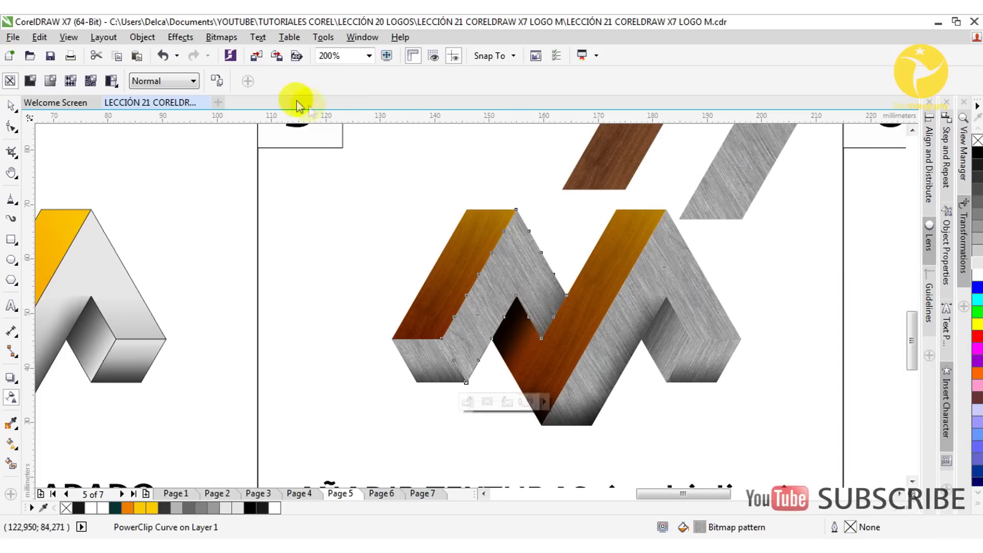
left_click(220, 81)
left_click(449, 280)
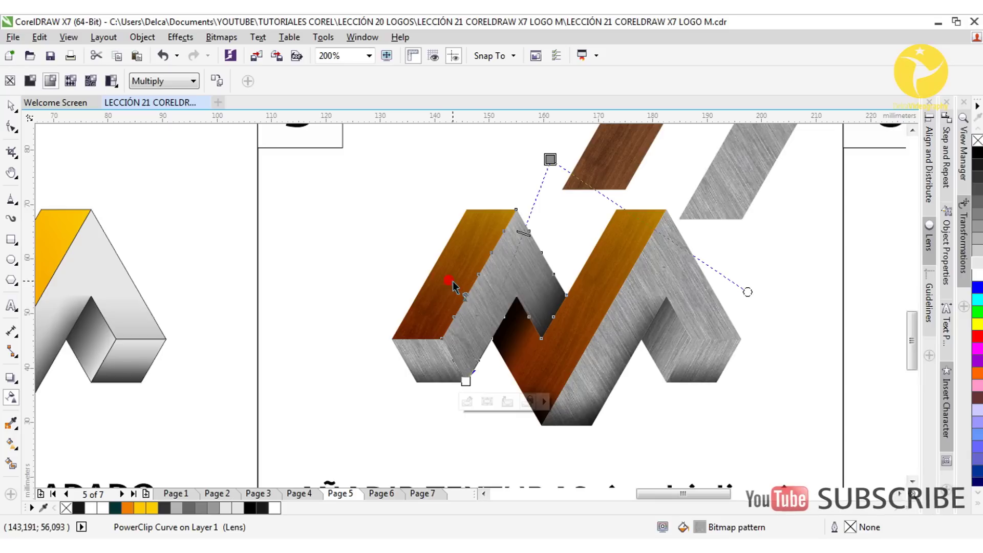
Reposition the left grey face's gradient transparency to about -108.2°, from just above its peak to the lower part of its left leg
left_click_drag(551, 160, 560, 306)
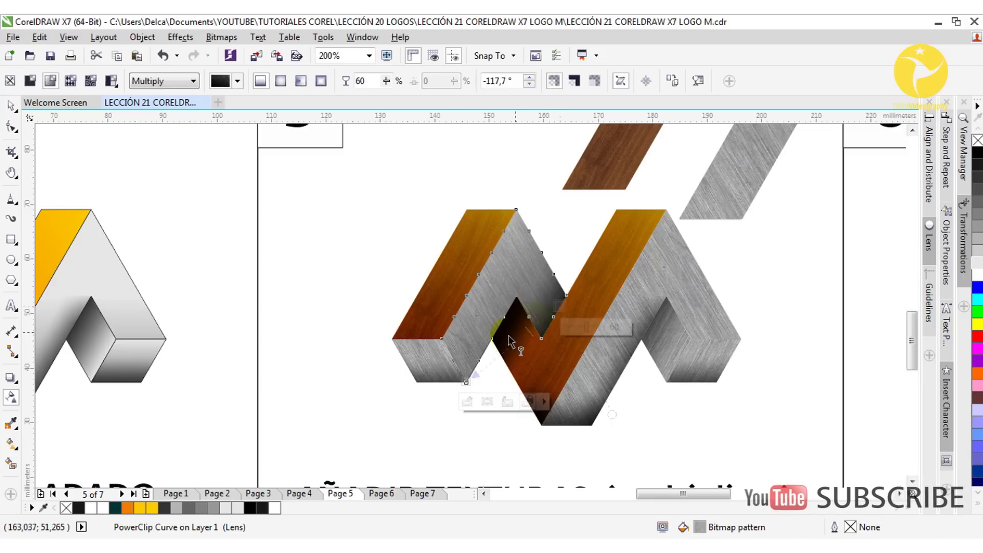
left_click_drag(464, 380, 485, 350)
left_click(546, 314)
left_click_drag(559, 303, 523, 189)
left_click(484, 349)
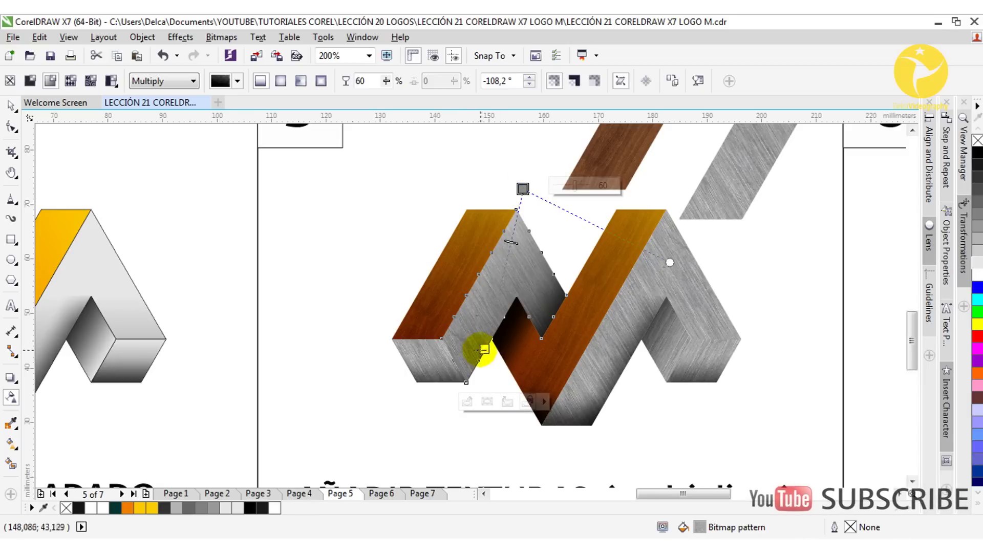
left_click(482, 349)
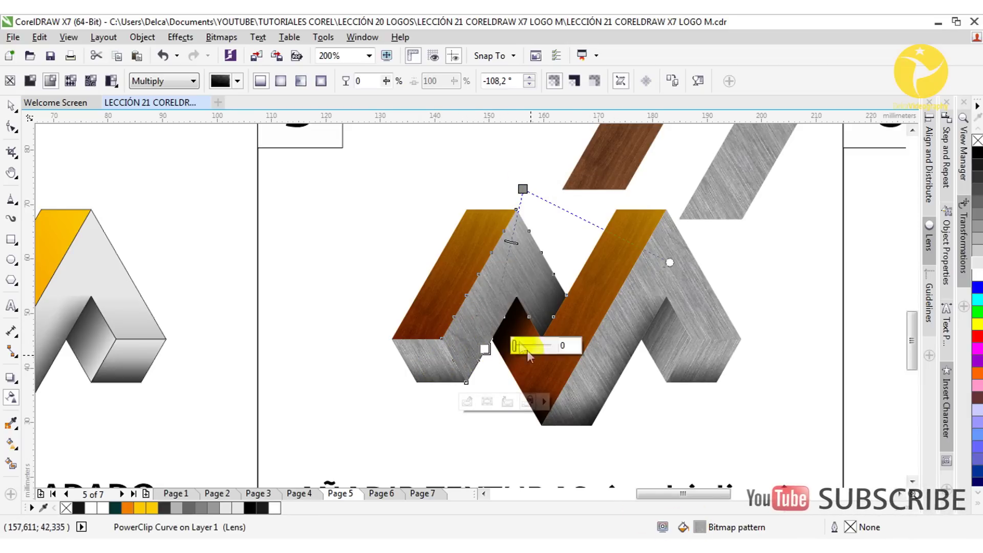
Copy the multiply gradient transparency onto the small front face of the left leg and reposition its gradient to about -33.7°
left_click(409, 367)
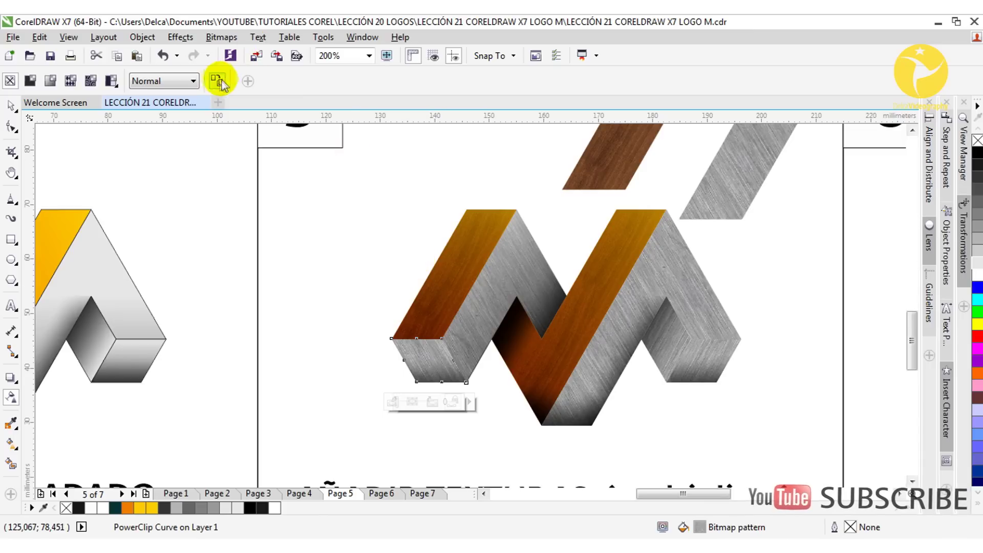
left_click_drag(401, 353, 441, 383)
scroll(437, 392, "up", 2)
left_click_drag(370, 321, 411, 275)
left_click_drag(449, 378, 455, 404)
left_click(464, 399)
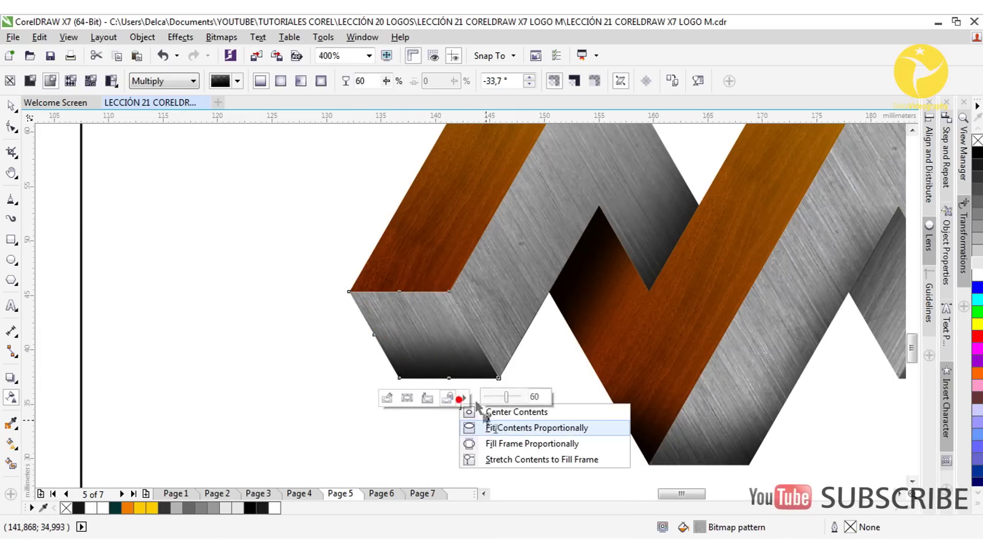
left_click(487, 427)
left_click(334, 360)
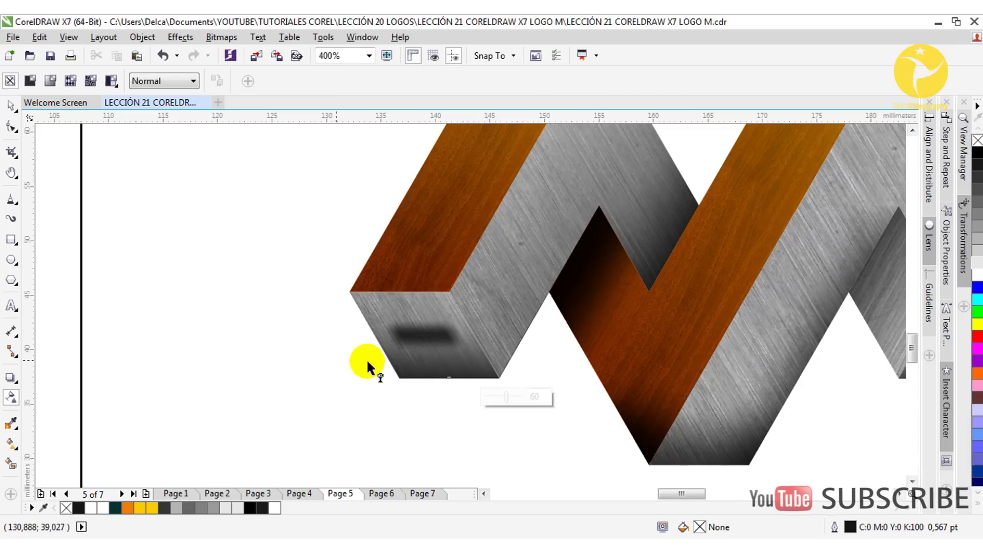
key("ctrl+z")
Reposition the left front face's gradient transparency to about -37.1°, running from the lower wood face to just below the front face
left_click(395, 336)
left_click_drag(463, 380, 506, 267)
left_click_drag(396, 379, 407, 343)
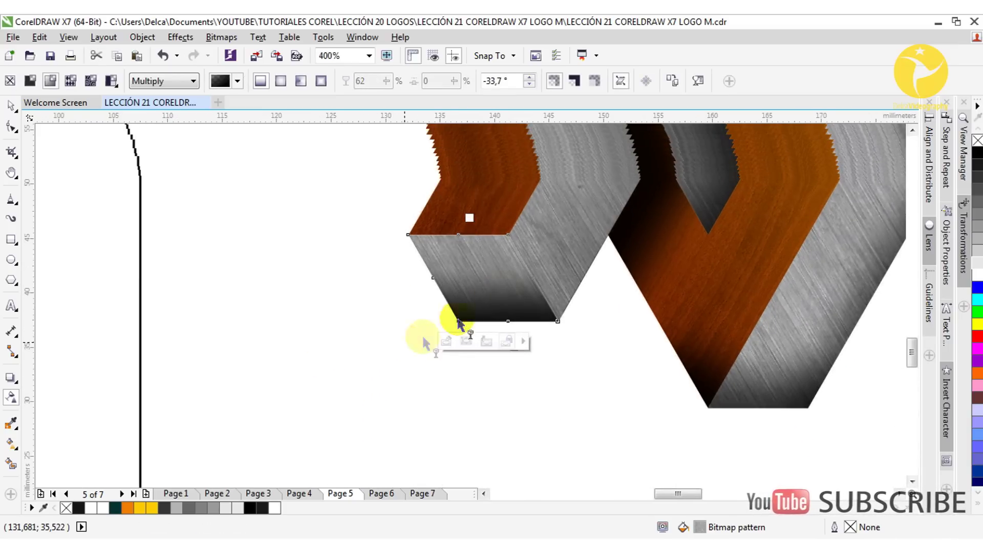
left_click_drag(508, 287, 465, 367)
left_click(516, 437)
left_click(439, 354)
left_click_drag(428, 299, 410, 297)
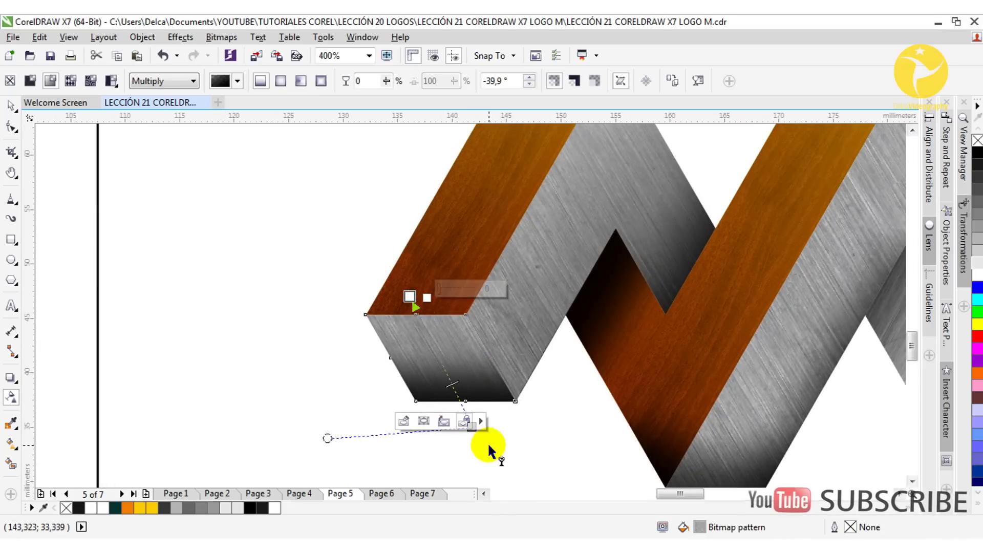
scroll(478, 447, "up", 1)
left_click_drag(464, 402, 472, 456)
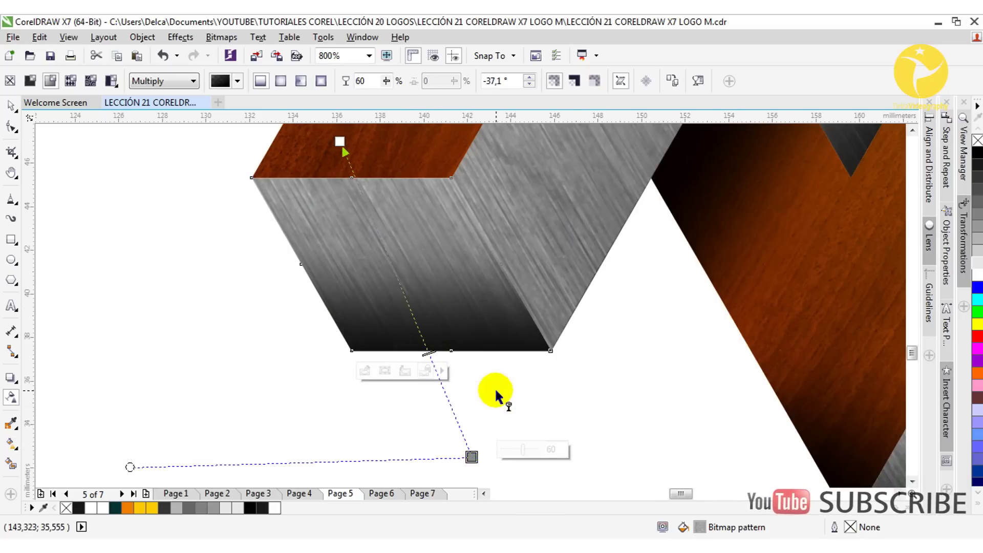
scroll(499, 394, "down", 1)
scroll(497, 393, "down", 1)
left_click(404, 327)
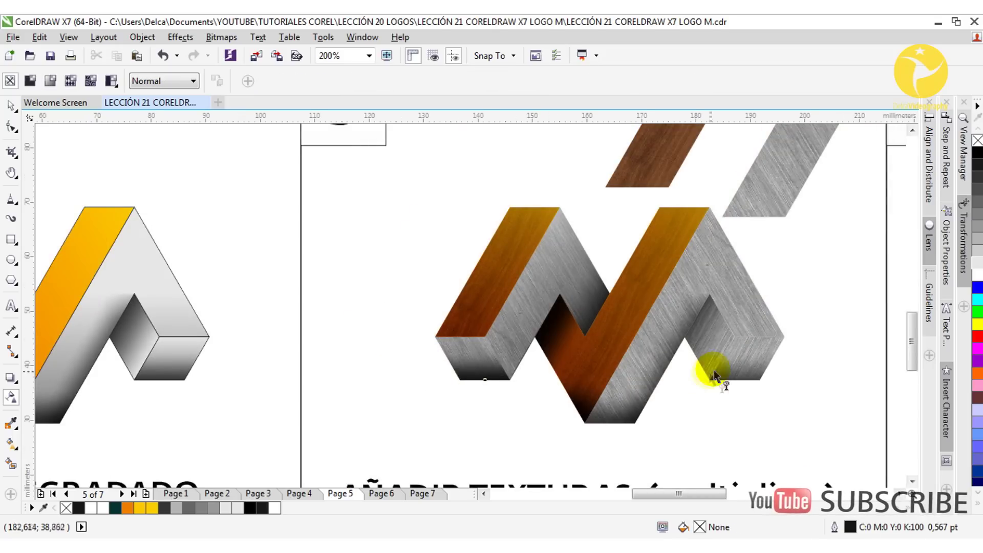
Copy the multiply gradient transparency onto the right leg's small front face and shift its gradient so the lower edge darkens
left_click(740, 364)
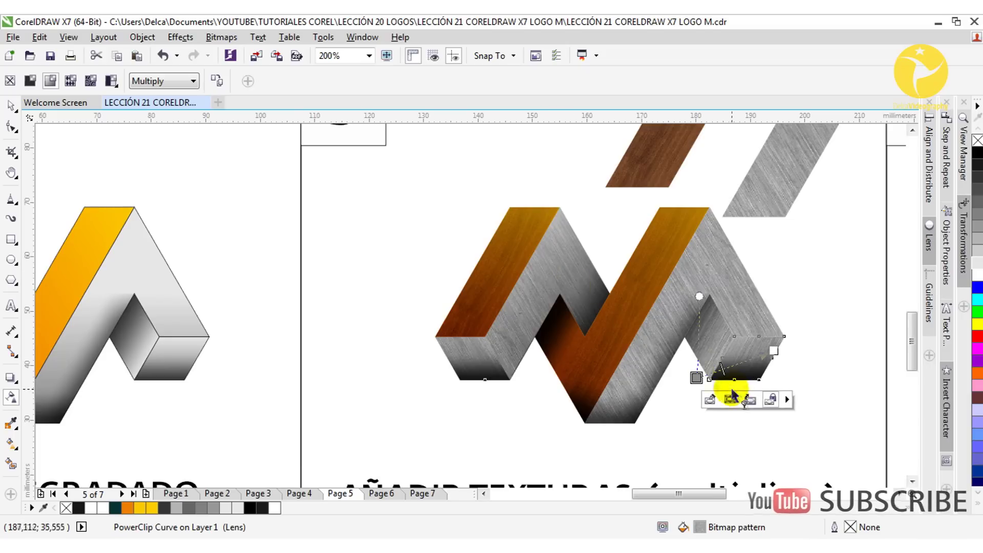
left_click_drag(697, 377, 752, 434)
mouse_move(774, 351)
left_mouse_down()
mouse_move(796, 324)
mouse_move(788, 344)
left_mouse_up()
Copy the multiply gradient transparency from the left grey face onto the large right grey face
left_click(597, 303)
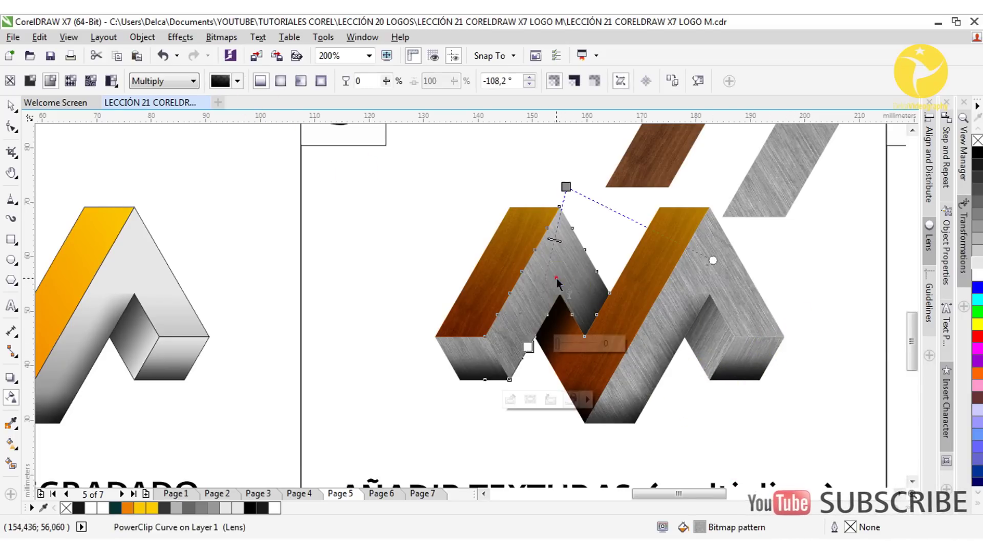
left_click(725, 264)
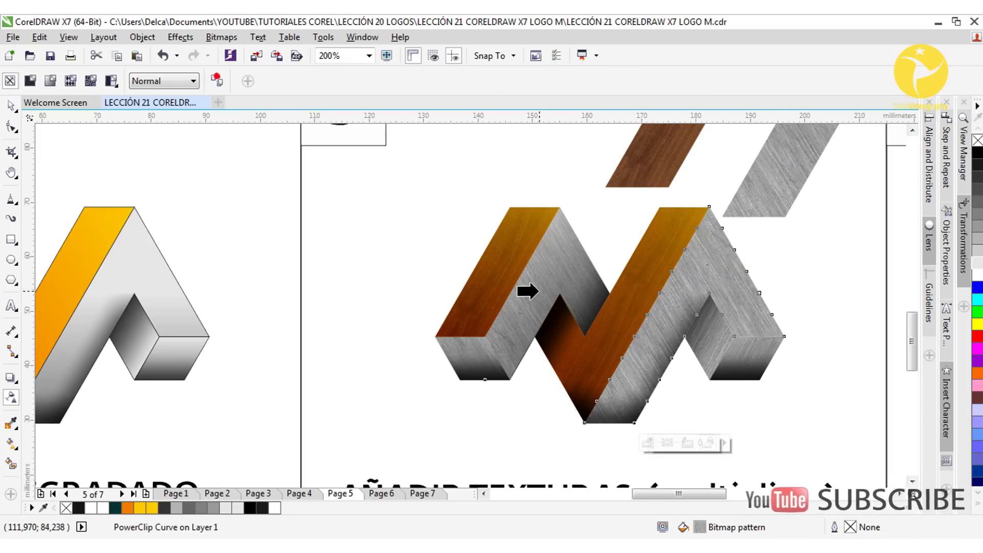
left_click(537, 278)
Reposition the large right grey face's gradient transparency to about -90.9°, from above its peak to just below its lower tip
left_click_drag(657, 382, 670, 441)
scroll(680, 355, "down", 1)
left_click_drag(680, 356, 641, 416)
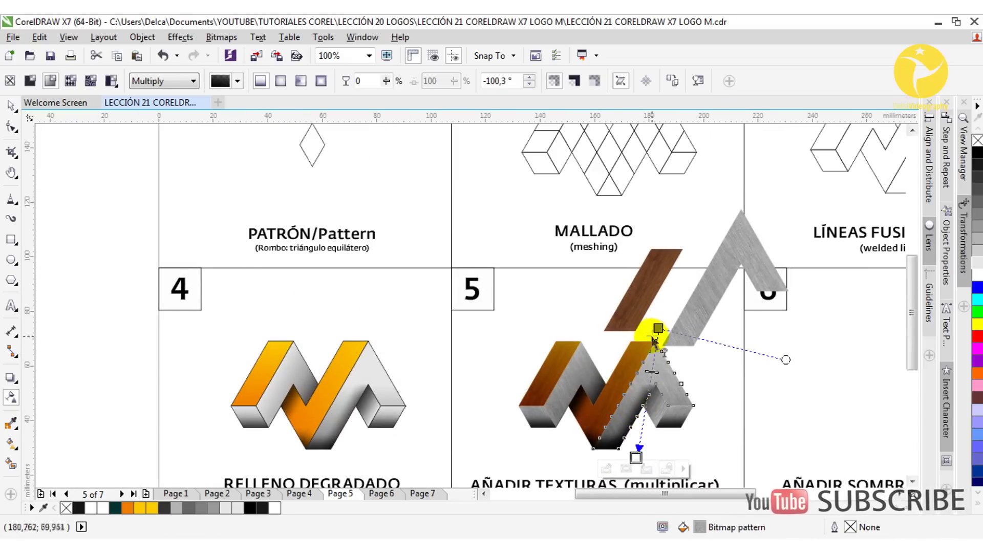
left_click_drag(661, 331, 644, 289)
left_click_drag(652, 374, 631, 306)
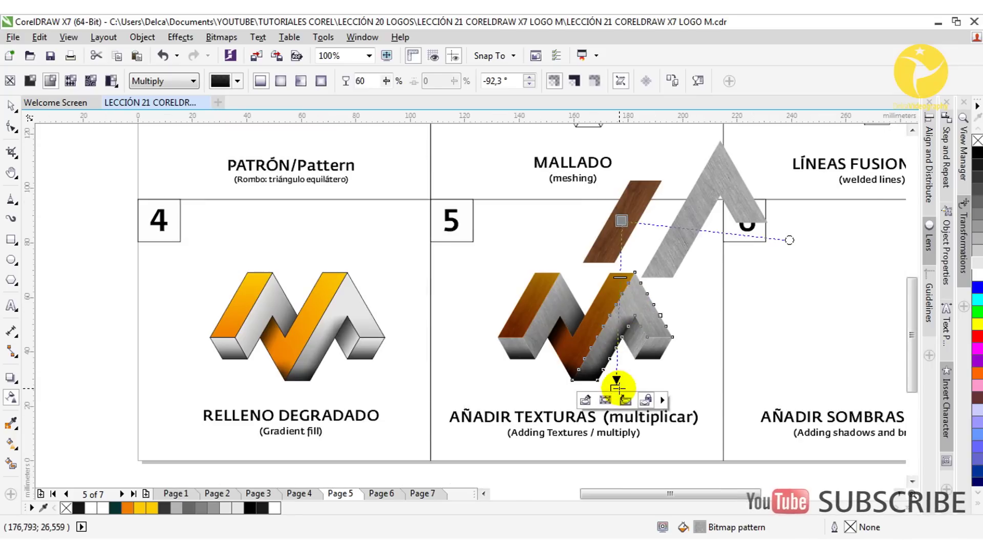
left_click_drag(617, 384, 635, 439)
left_click_drag(622, 221, 636, 272)
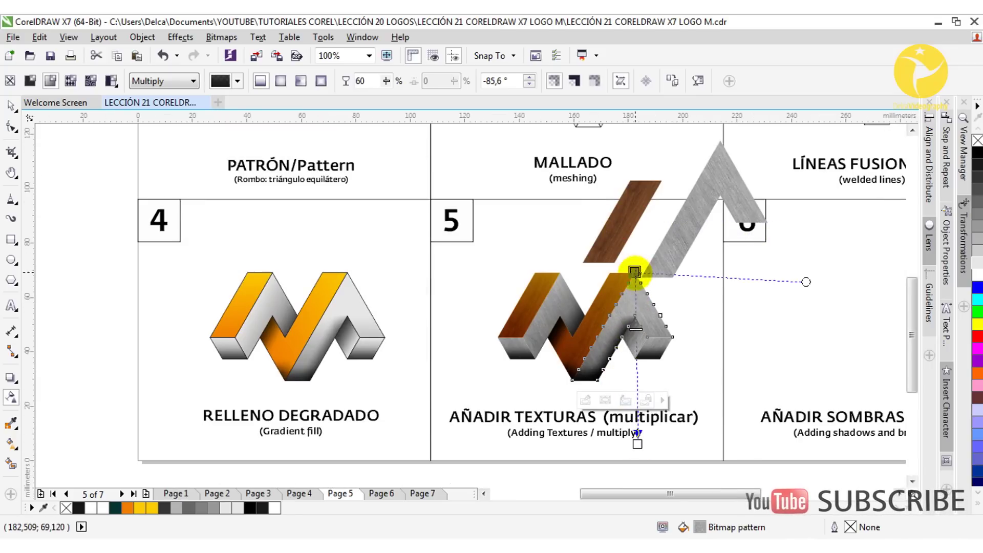
left_click_drag(638, 444, 635, 384)
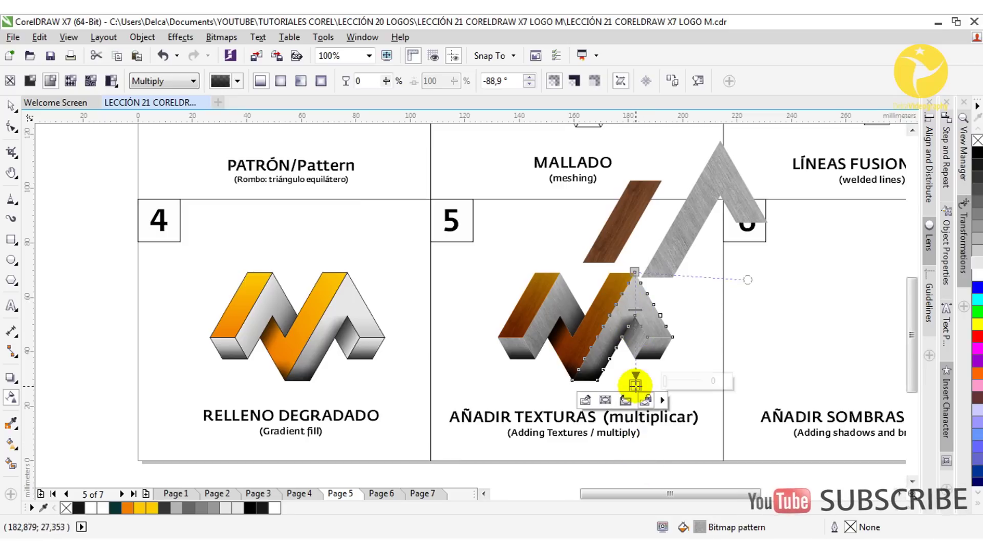
left_click_drag(635, 271, 637, 241)
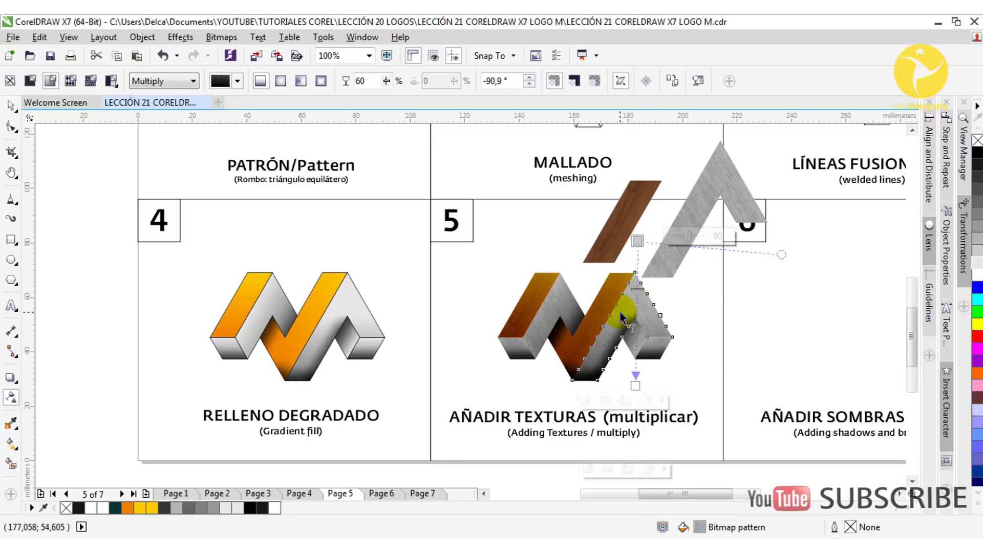
scroll(621, 317, "up", 2)
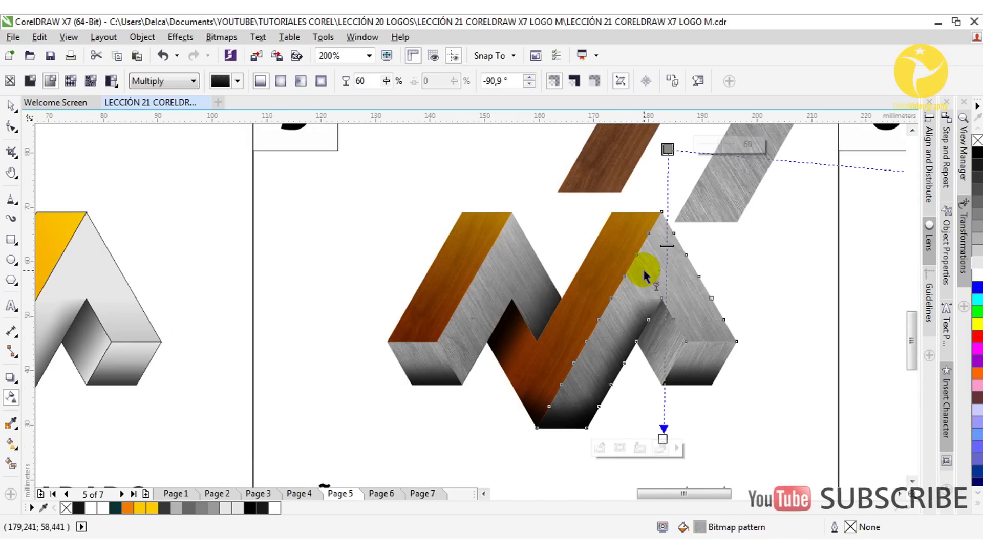
Copy the right front face's multiply gradient transparency onto the inner face of the right leg and reposition the gradient
key("space")
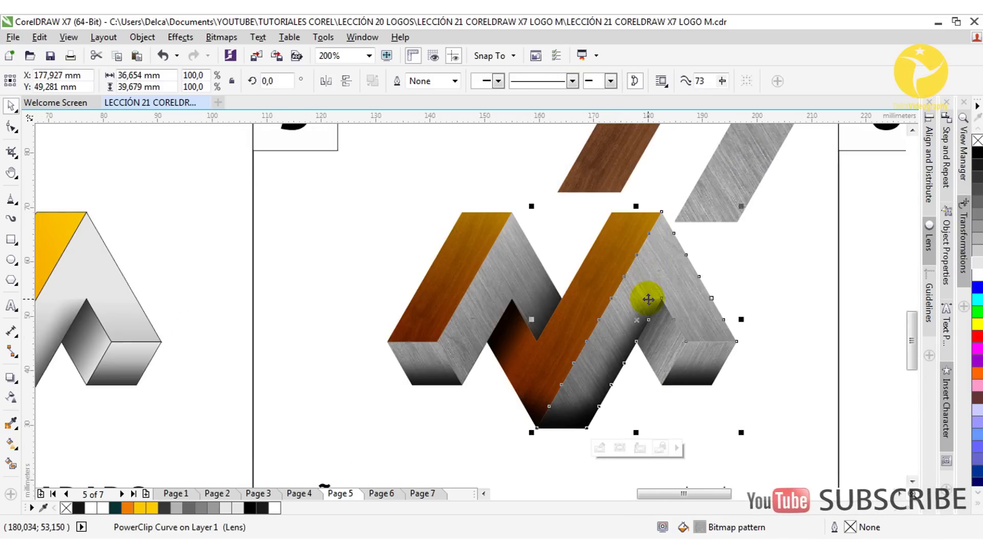
left_click(660, 344)
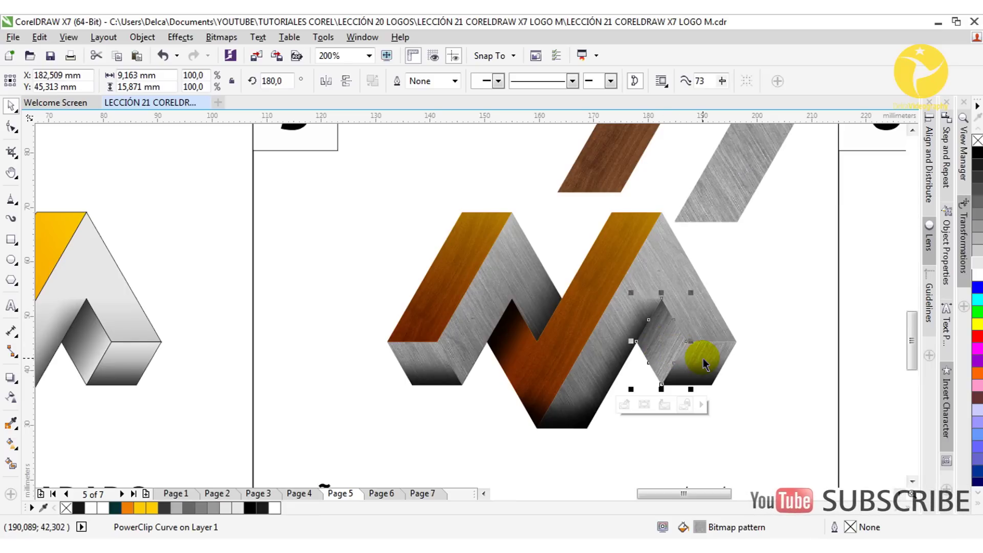
key("space")
left_click(218, 81)
left_click(702, 364)
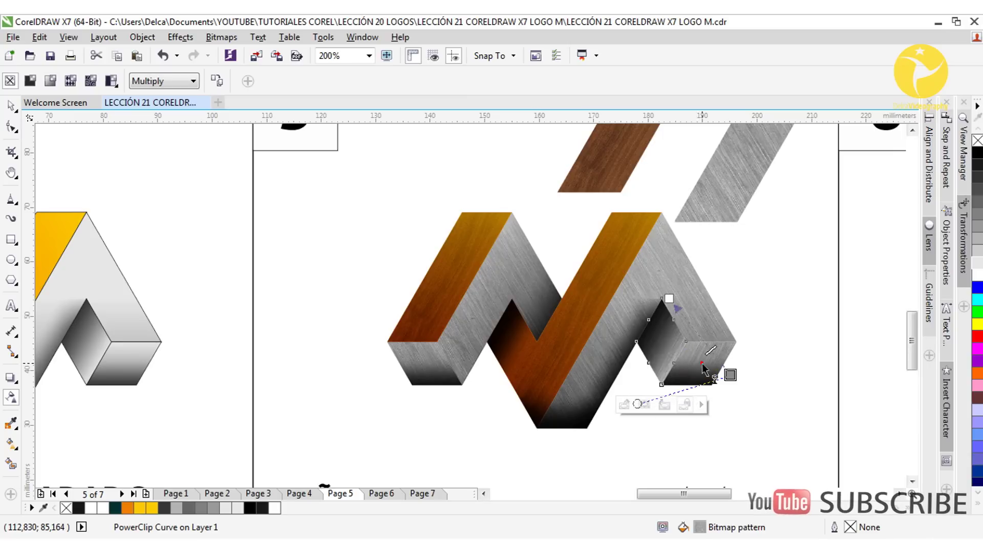
left_click_drag(629, 289, 674, 362)
key("space")
left_click(576, 420)
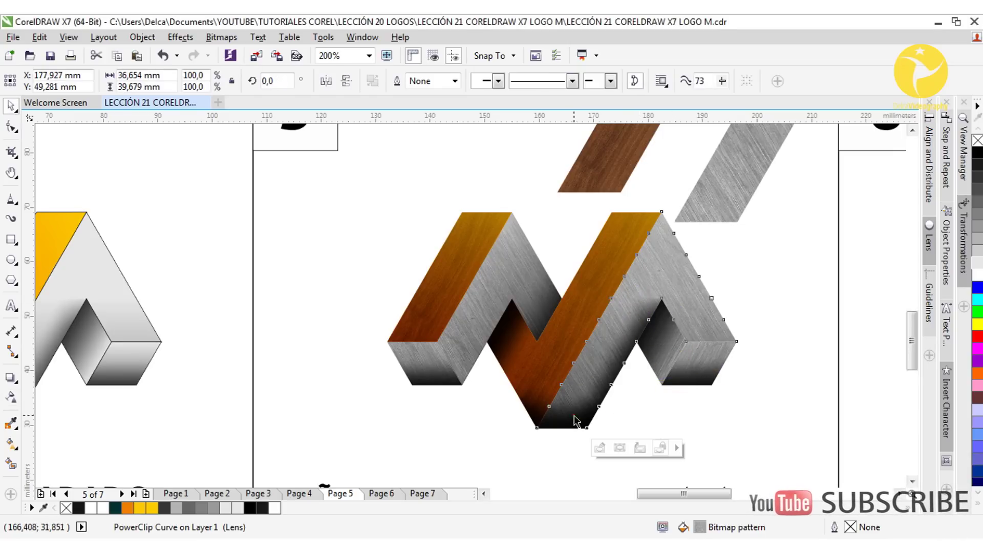
left_click(397, 413)
Delete the spare wood and metal texture shapes above the logo in section 5
scroll(527, 338, "down", 2)
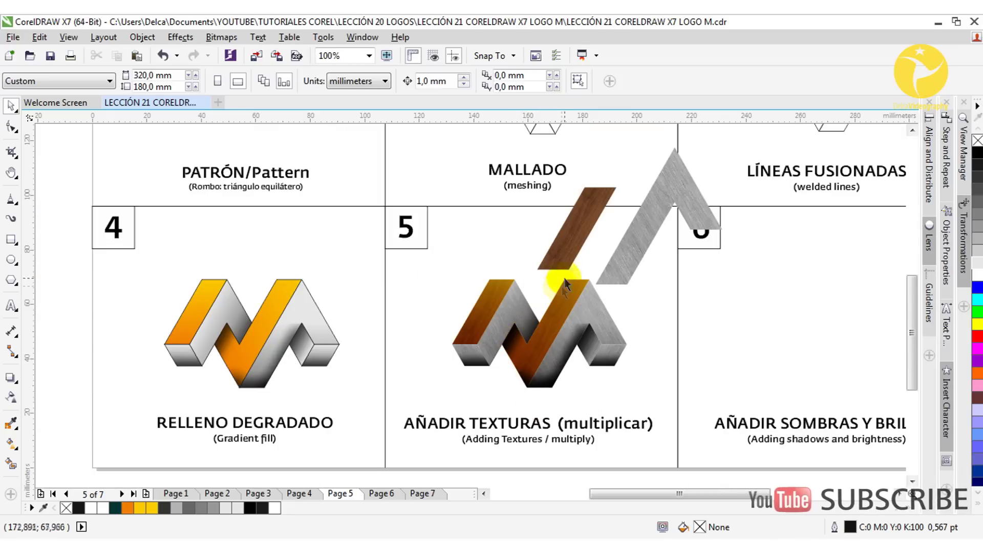
left_click(571, 253)
key("Delete")
left_click(626, 252)
key("Delete")
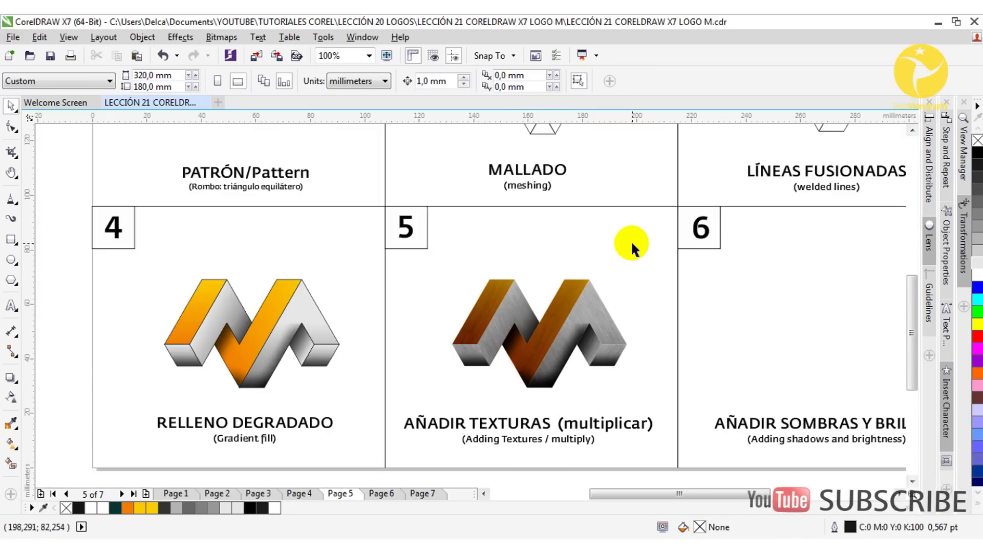
Group all 14 objects of the textured logo in section 5 and place a copy of the group in section 6
scroll(548, 297, "up", 2)
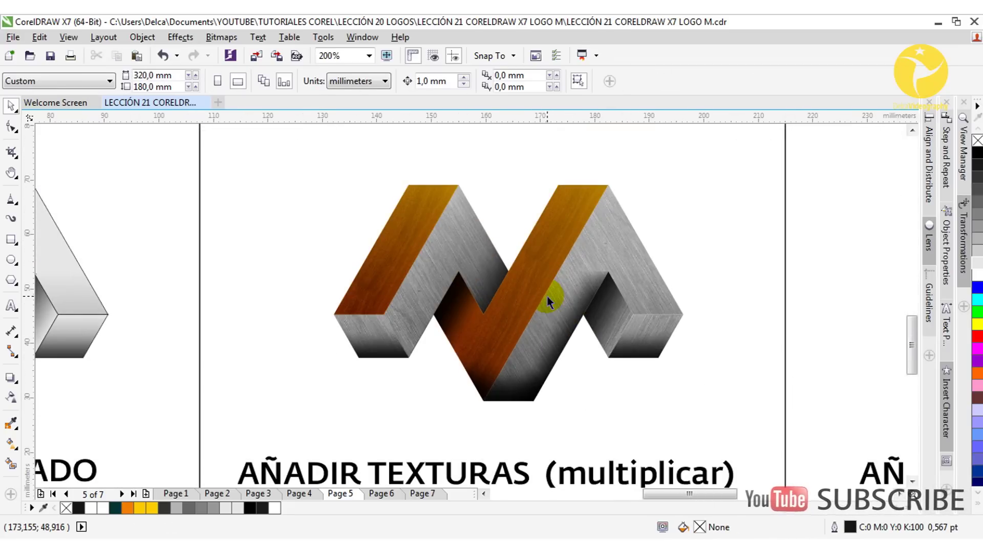
scroll(547, 296, "down", 2)
left_click_drag(483, 288, 631, 368)
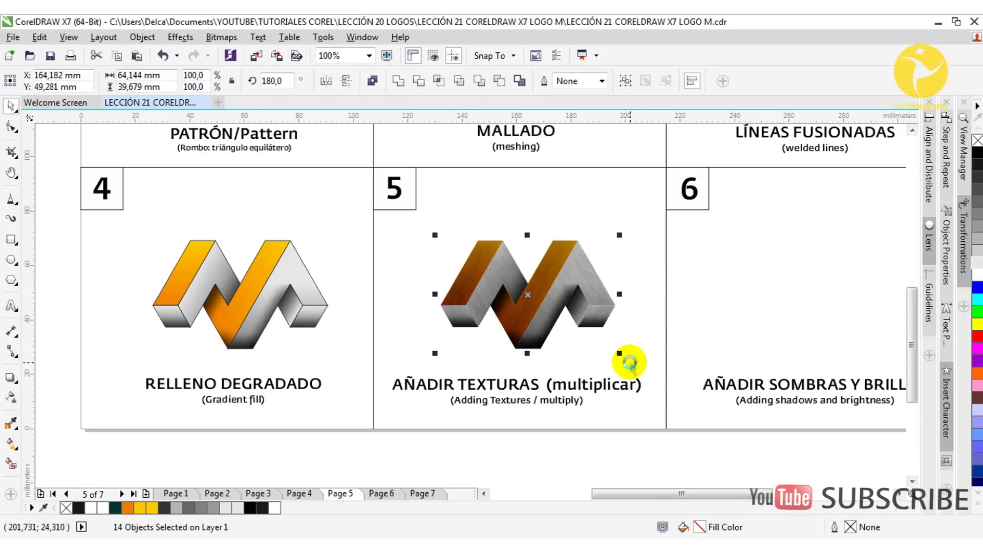
key("ctrl+g")
left_click_drag(669, 277, 755, 278)
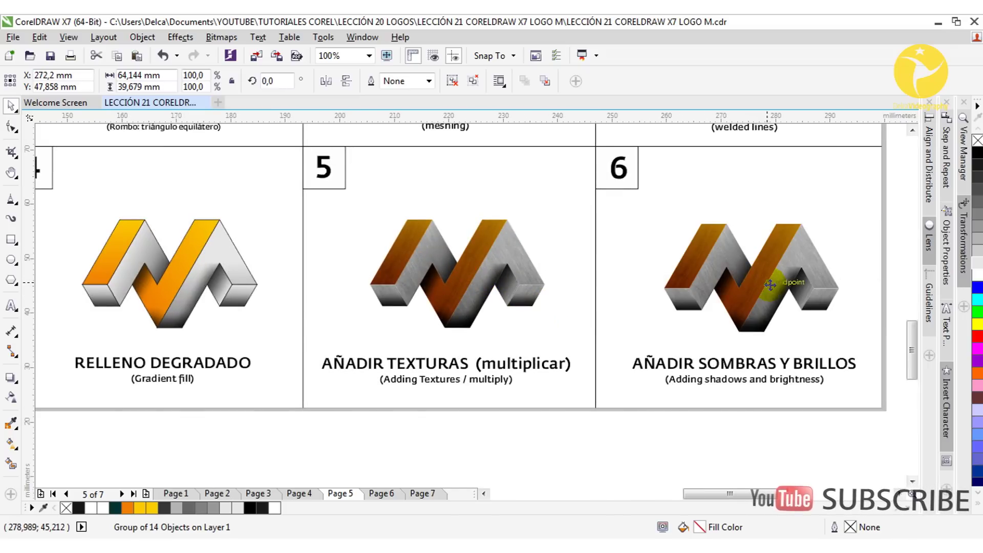
Draw a white two-segment line, about 13.7 × 7.9 mm, along the upper and left edges of the right front face in section 6
scroll(771, 285, "up", 3)
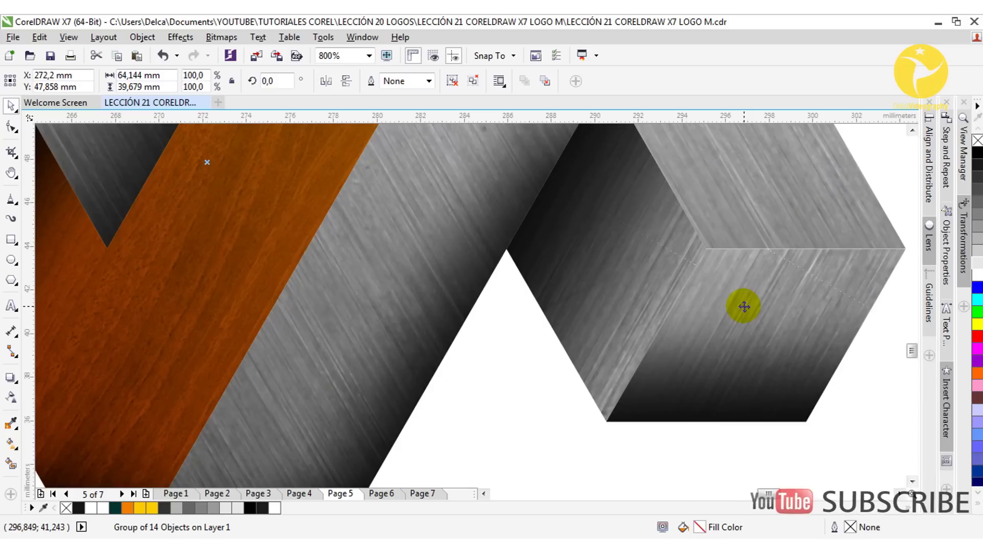
scroll(744, 306, "down", 1)
scroll(748, 307, "down", 1)
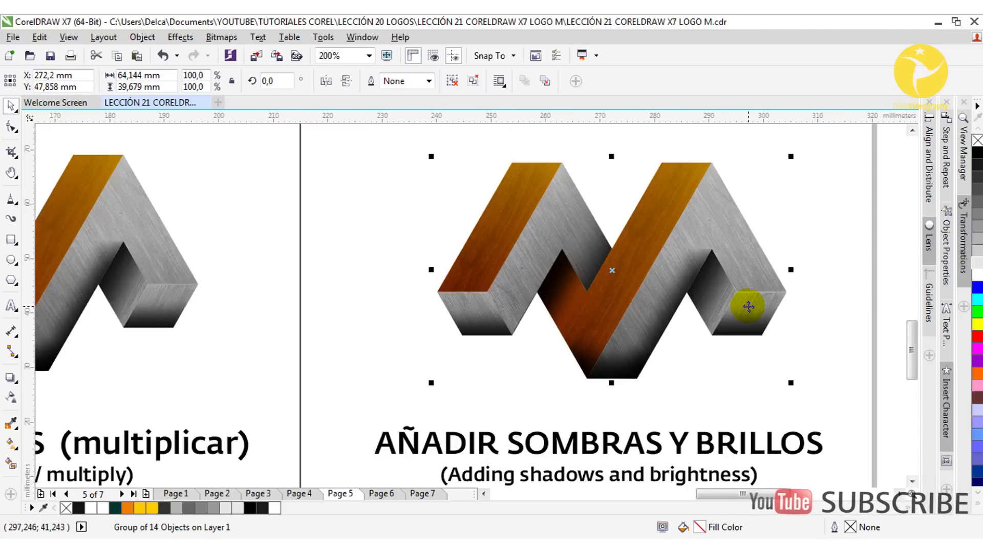
left_click(821, 304)
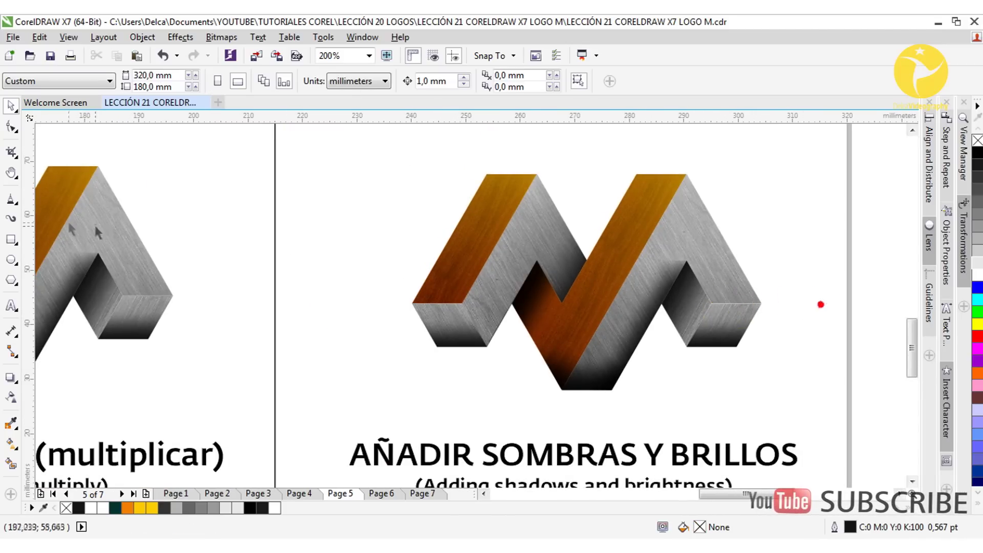
left_click(11, 201)
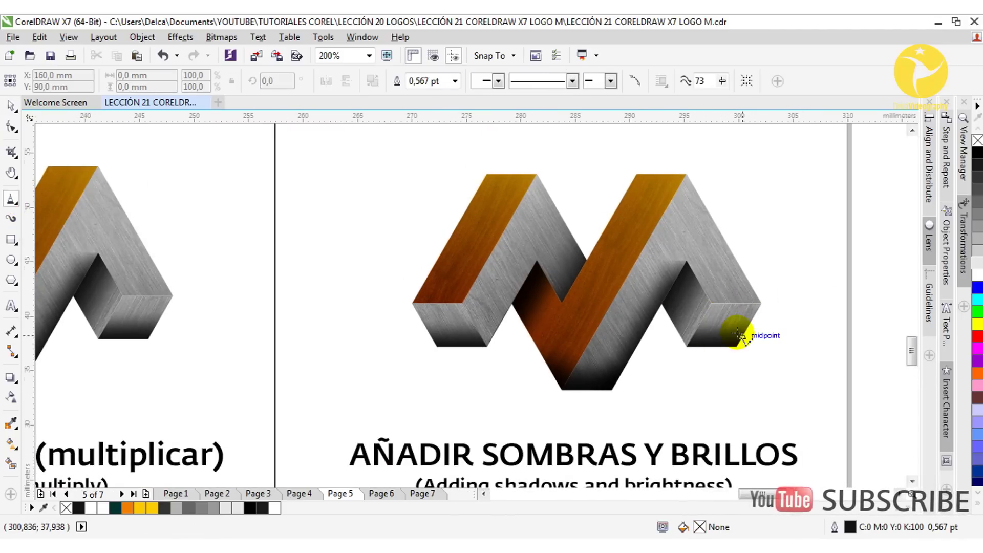
scroll(745, 316, "up", 1)
left_click_drag(787, 273, 682, 272)
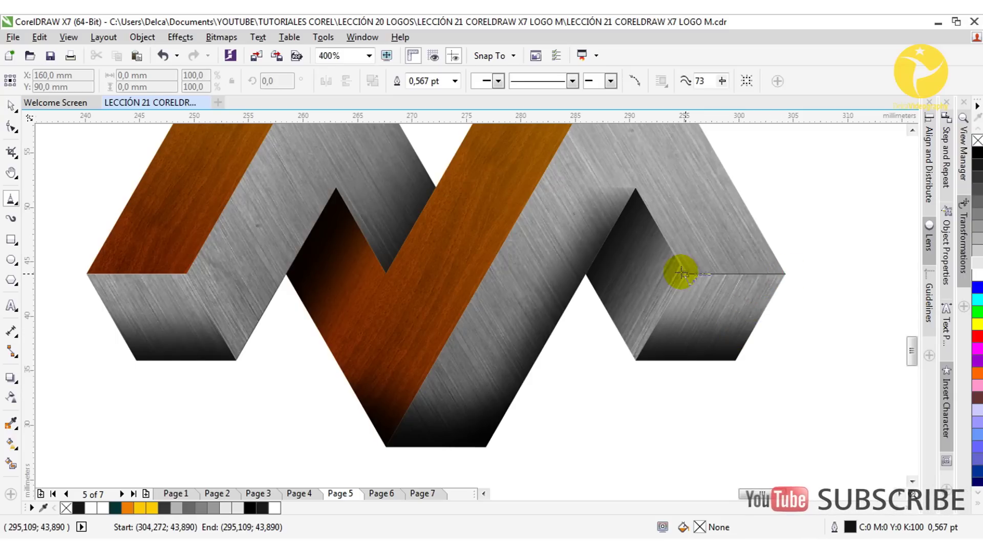
left_click(635, 361)
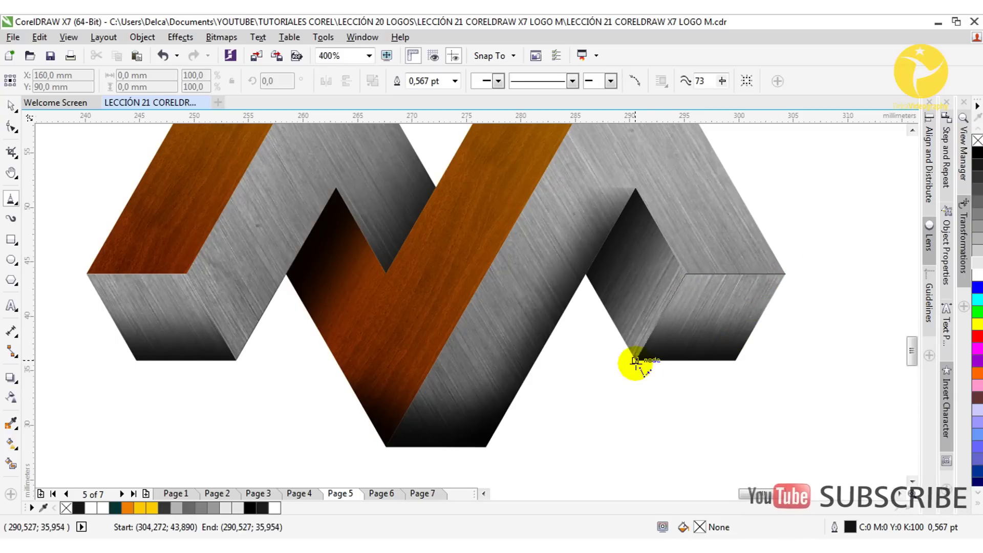
double_click(635, 364)
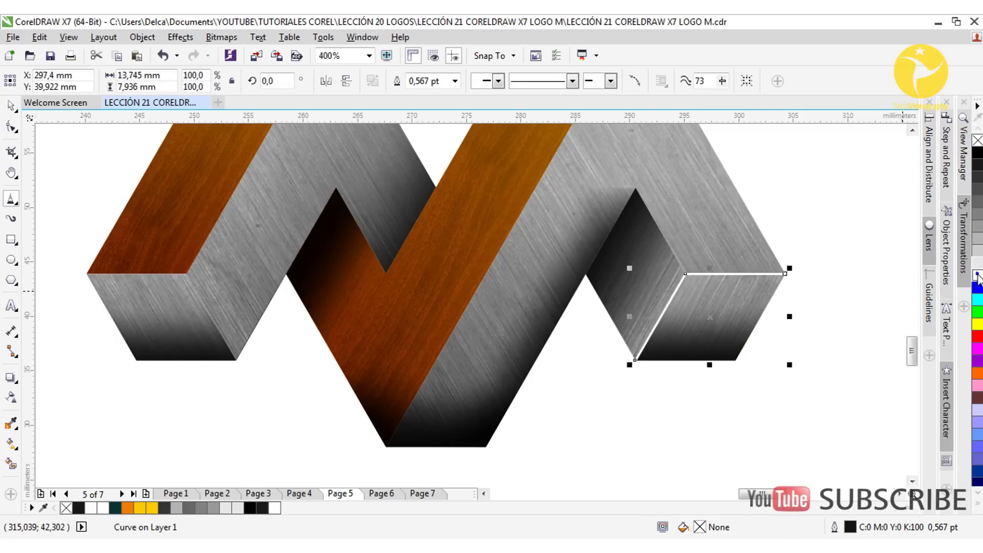
Fade the white edge line with a gradient transparency of about -70.8°, from just outside its corner to the middle of the front face
left_click(11, 397)
left_click_drag(728, 348, 685, 274)
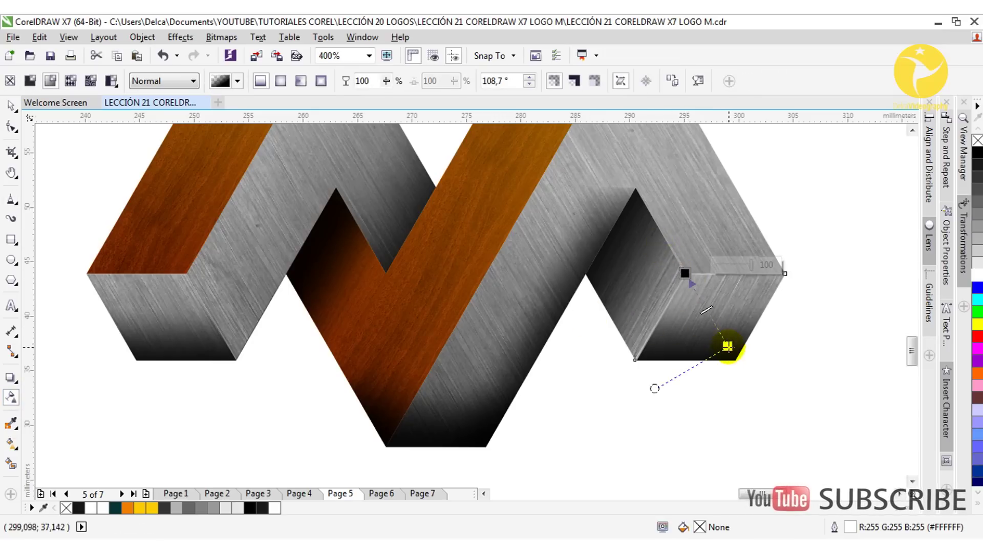
left_click_drag(727, 347, 705, 332)
left_click_drag(664, 256, 709, 314)
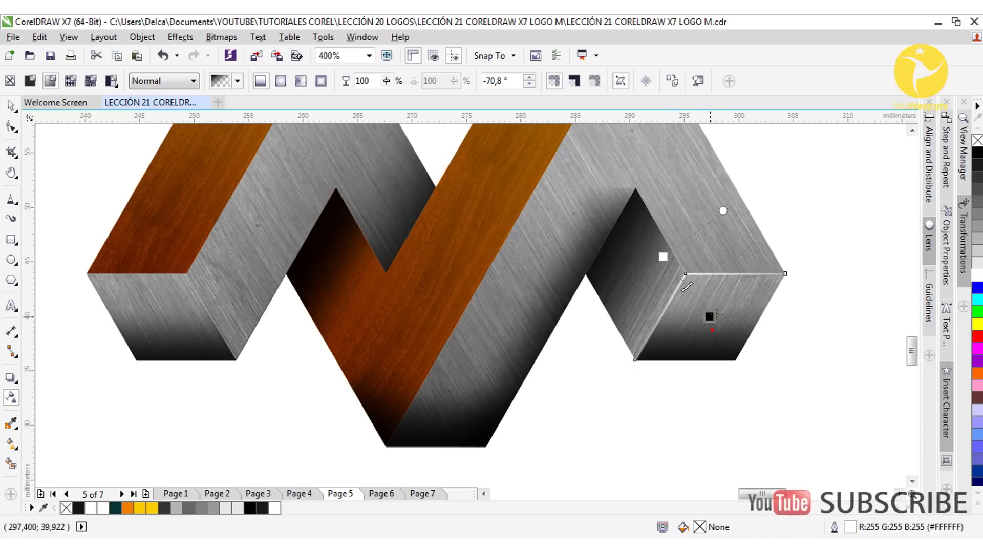
key("space")
left_click(756, 334)
scroll(756, 334, "down", 2)
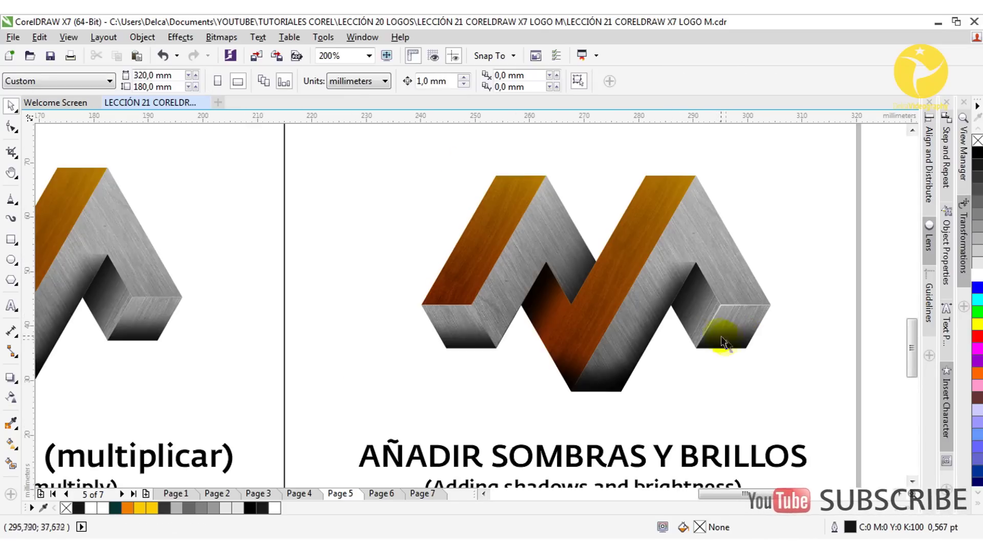
Draw a white line, about 4.6 × 7.9 mm, from the right front face's upper-left corner up to the inner notch in section 6
scroll(716, 311, "up", 2)
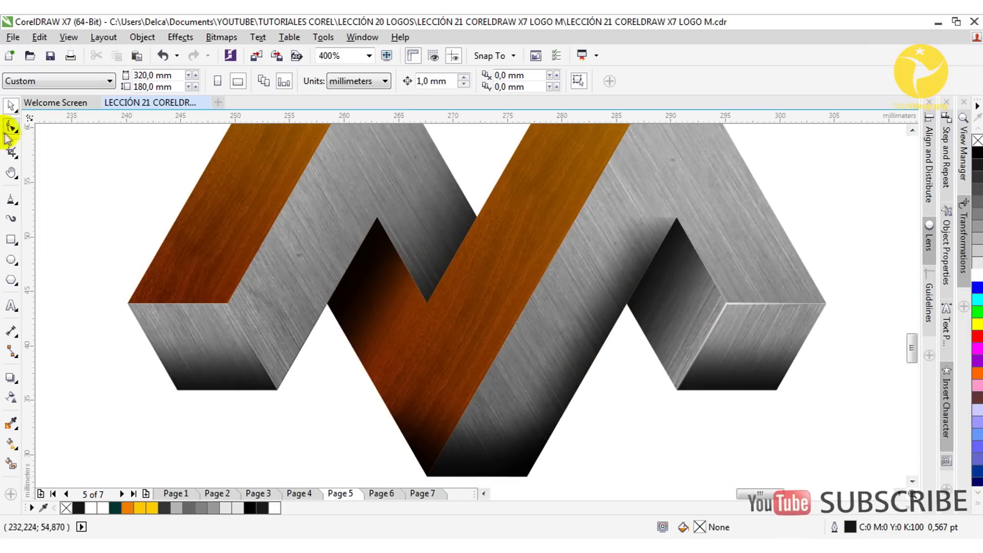
left_click(11, 199)
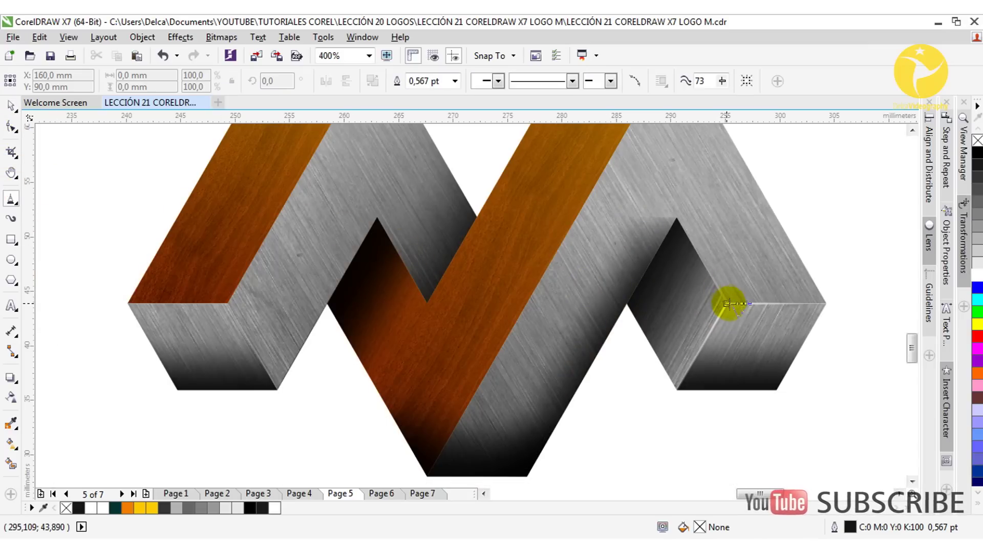
left_click_drag(728, 305, 677, 216)
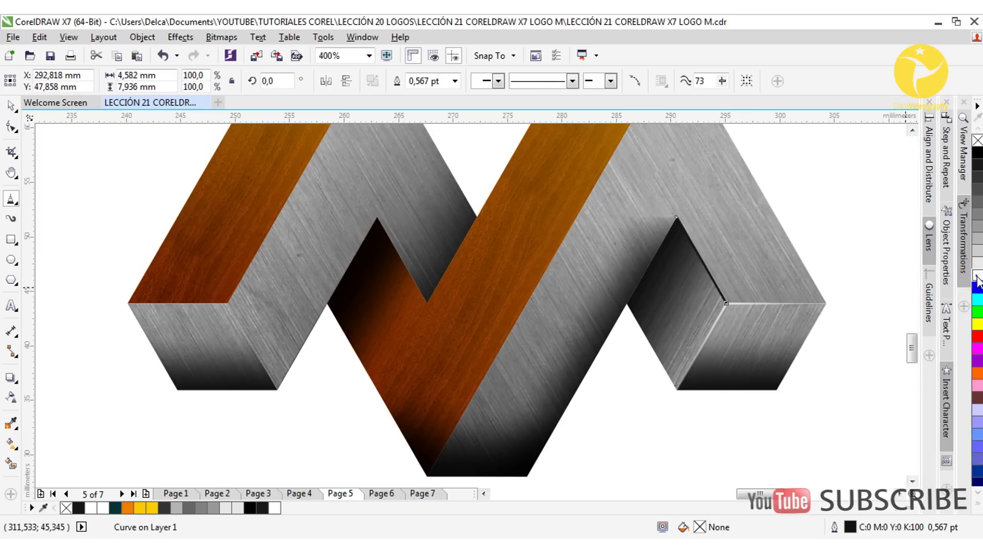
Fade the short white line with a gradient transparency running from just outside the front face's corner up toward the notch
left_click(11, 397)
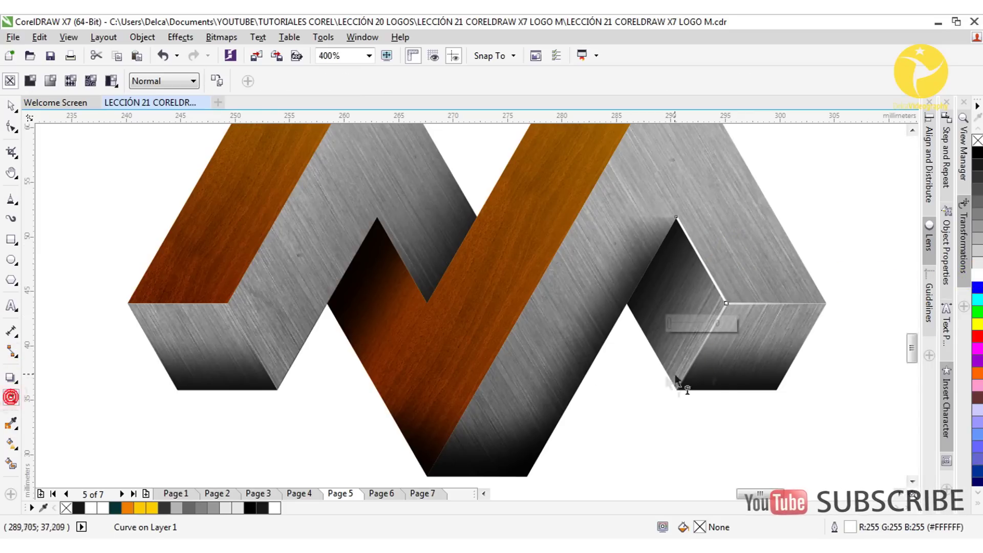
left_click_drag(734, 314, 689, 238)
key("space")
left_click(845, 270)
scroll(790, 272, "down", 1)
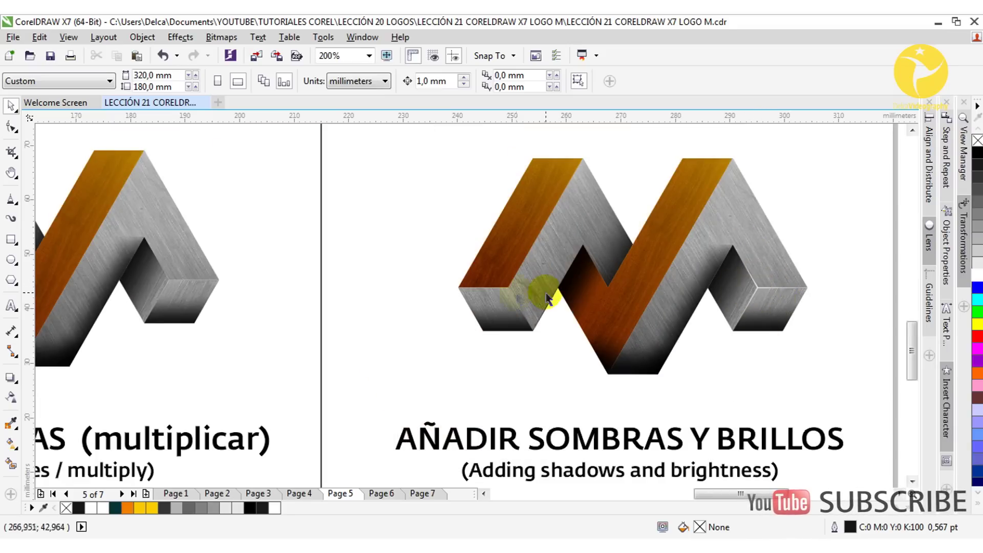
Copy the short white line onto the left foot's front vertical edge and run its gradient transparency down toward the bottom corner
left_click(746, 268)
left_click_drag(757, 288, 511, 324)
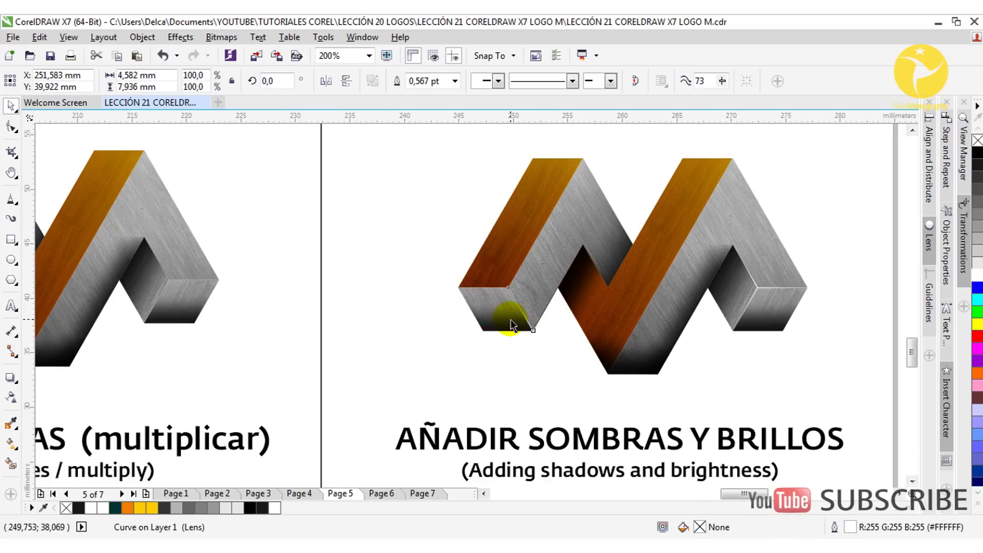
scroll(511, 322, "up", 1)
key("space")
left_click_drag(510, 264, 552, 342)
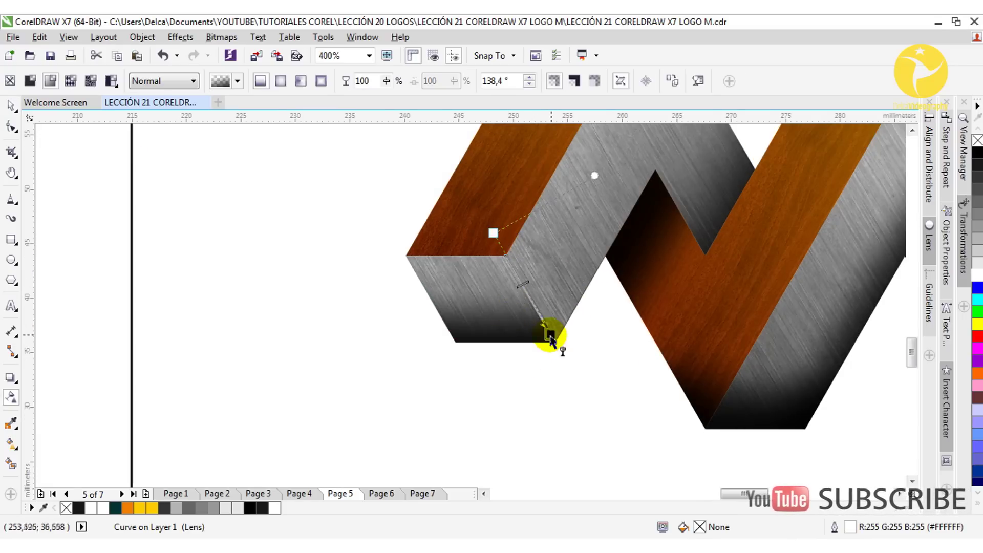
left_click(563, 361)
scroll(557, 351, "down", 1)
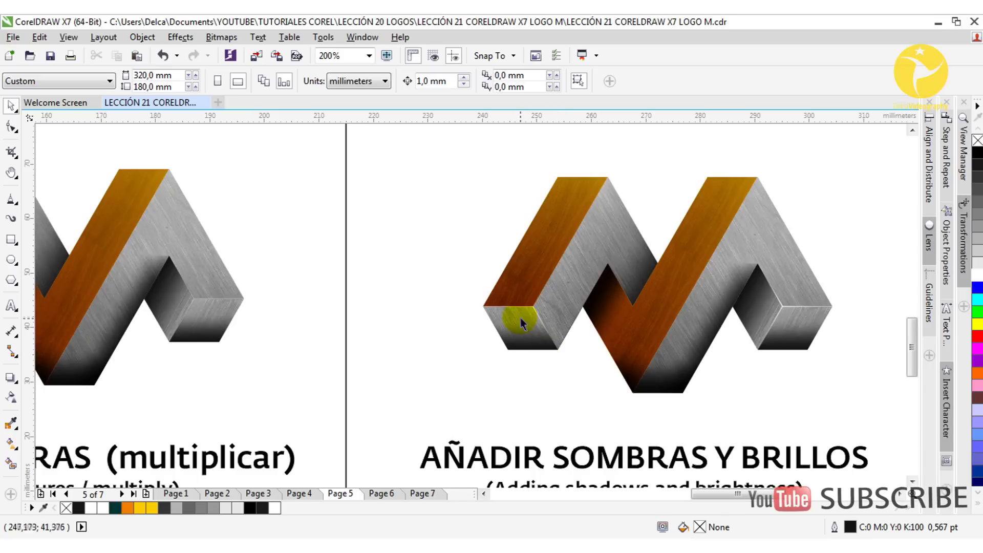
Copy the two-segment white edge line from the right front face to the left foot and rotate the copy 180°
left_click(794, 306)
left_click(791, 307)
left_click(844, 305)
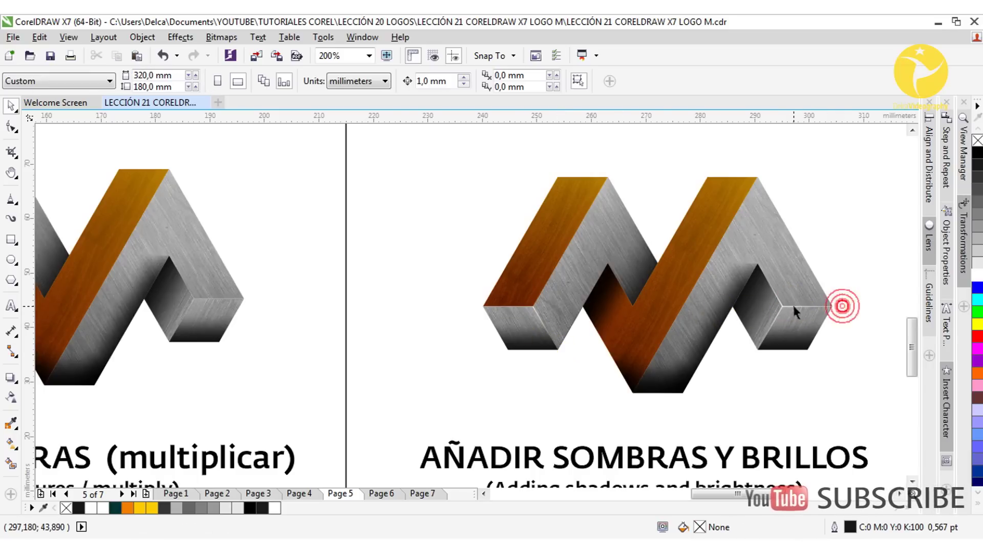
left_click(794, 307)
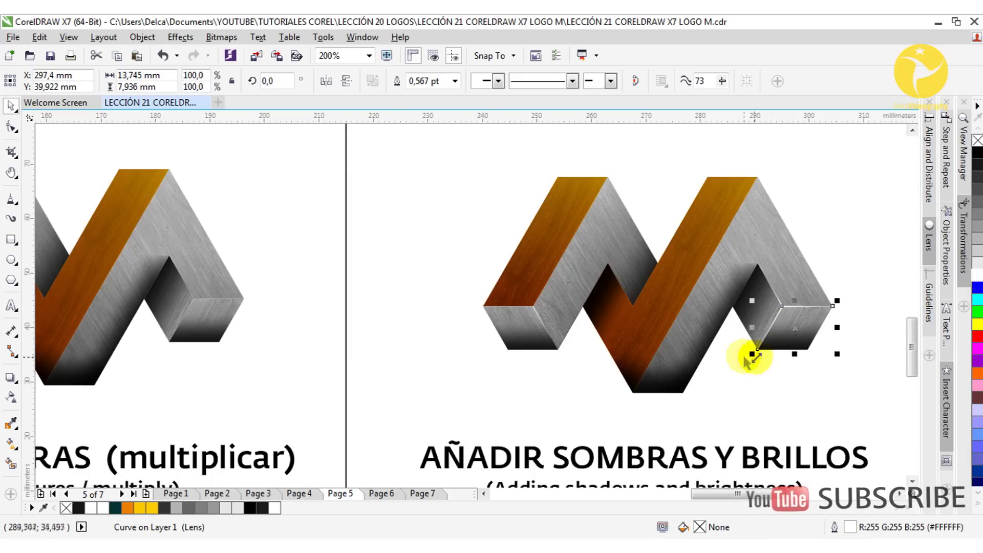
left_click_drag(785, 309, 536, 308)
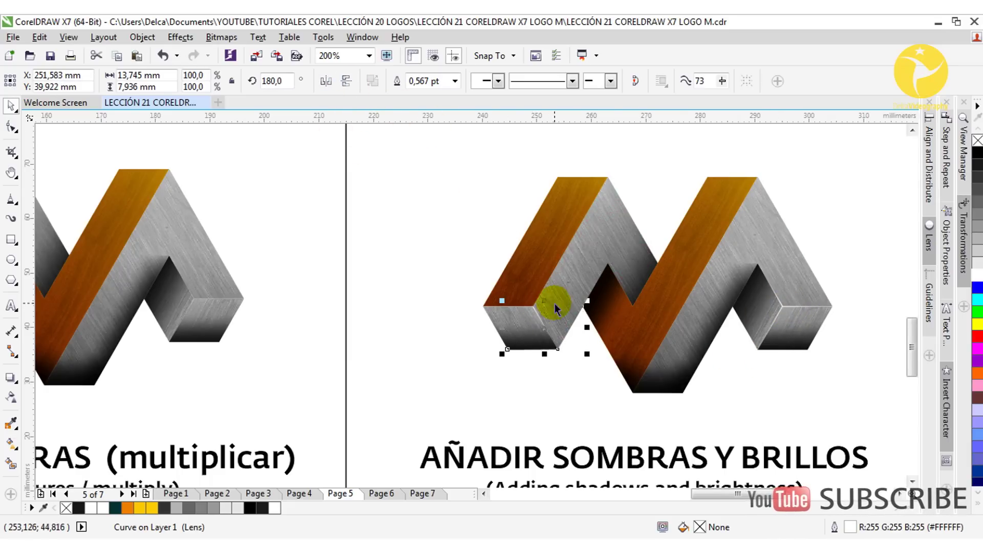
Move the rotated white line so its corner sits on the lower-right corner of the left wood face
scroll(551, 315, "up", 2)
left_click_drag(533, 349, 555, 234)
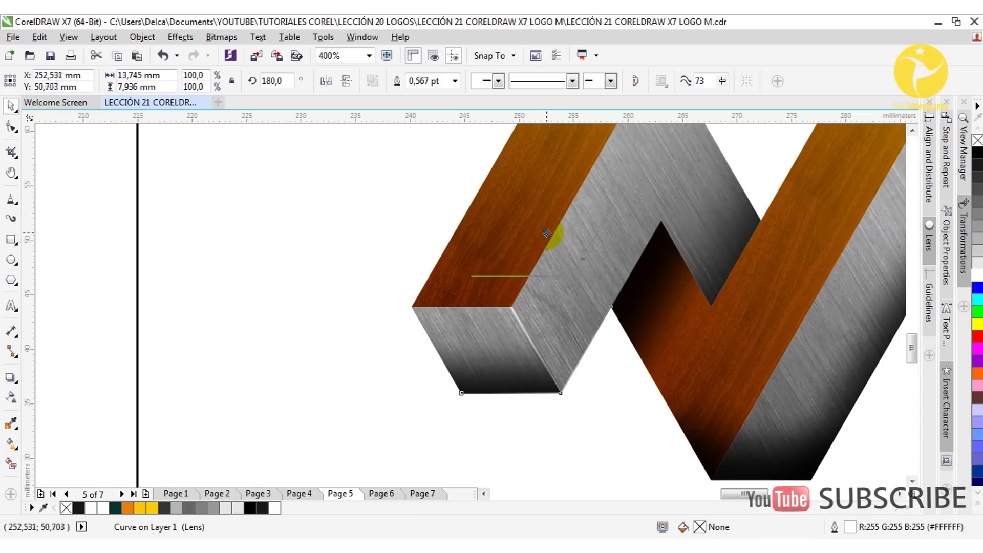
left_click_drag(571, 273, 522, 307)
scroll(553, 309, "down", 2)
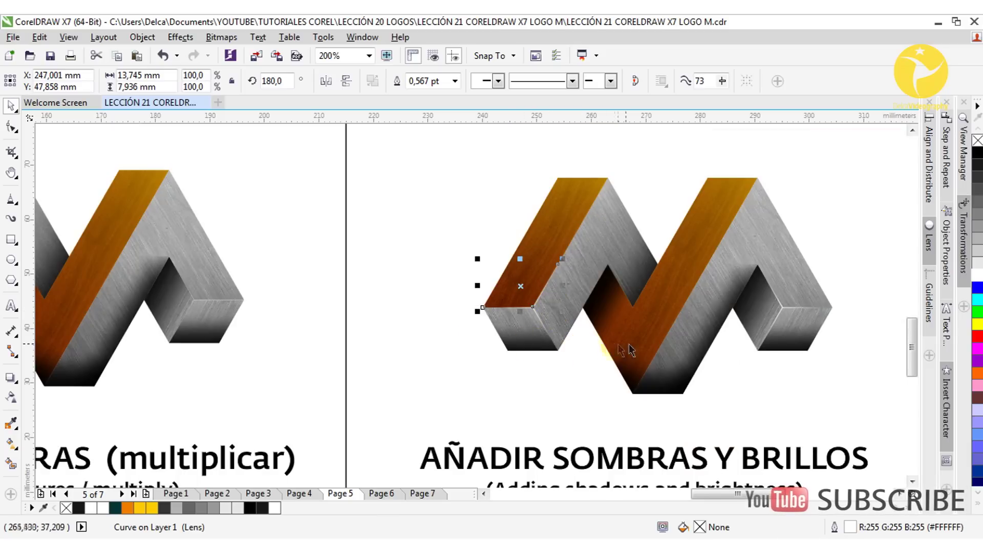
key("Escape")
Draw a circle about 10.8 mm wide beside the section 6 logo, filled light gray (#E6E6E6) with no outline
scroll(644, 325, "down", 1)
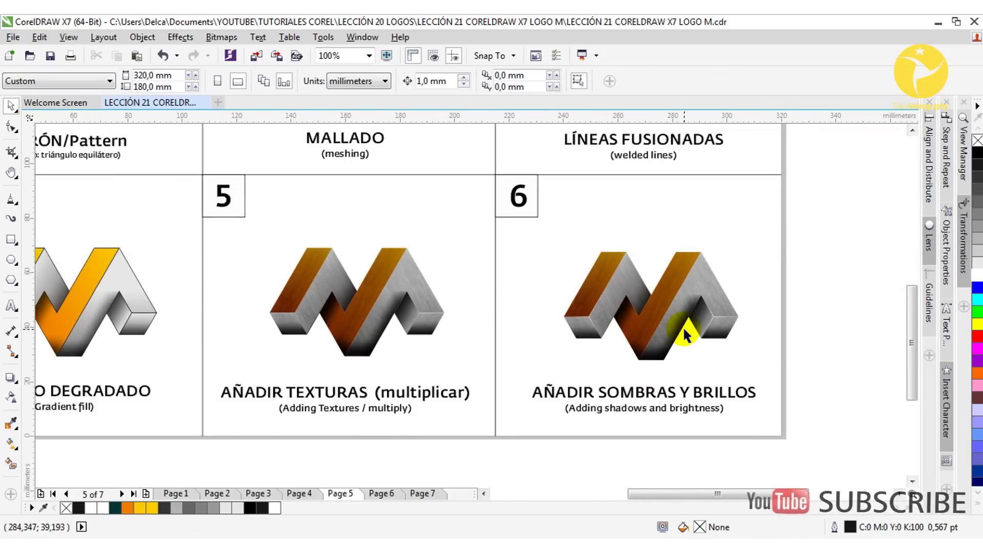
scroll(683, 327, "up", 1)
left_click_drag(683, 326, 690, 355)
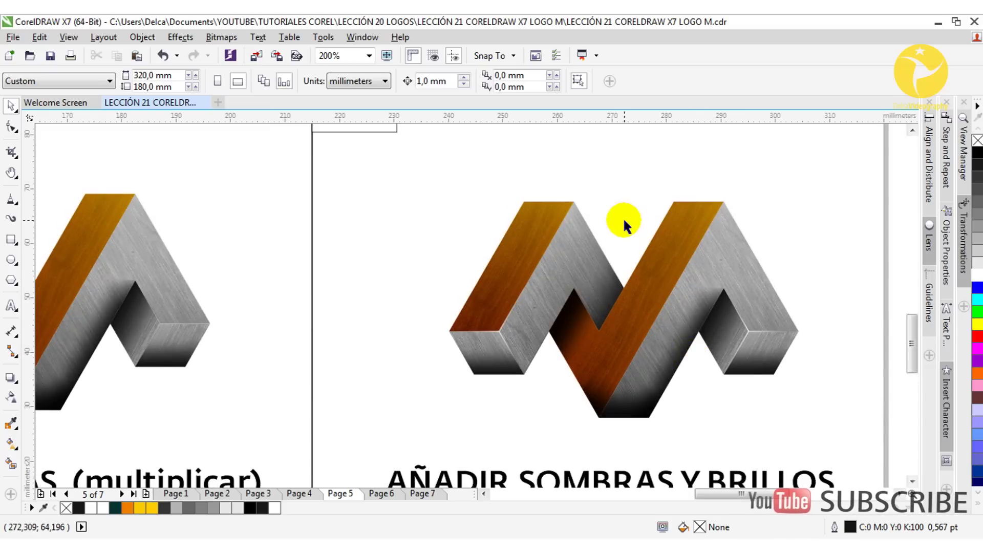
left_click(11, 259)
left_click_drag(425, 250, 454, 263)
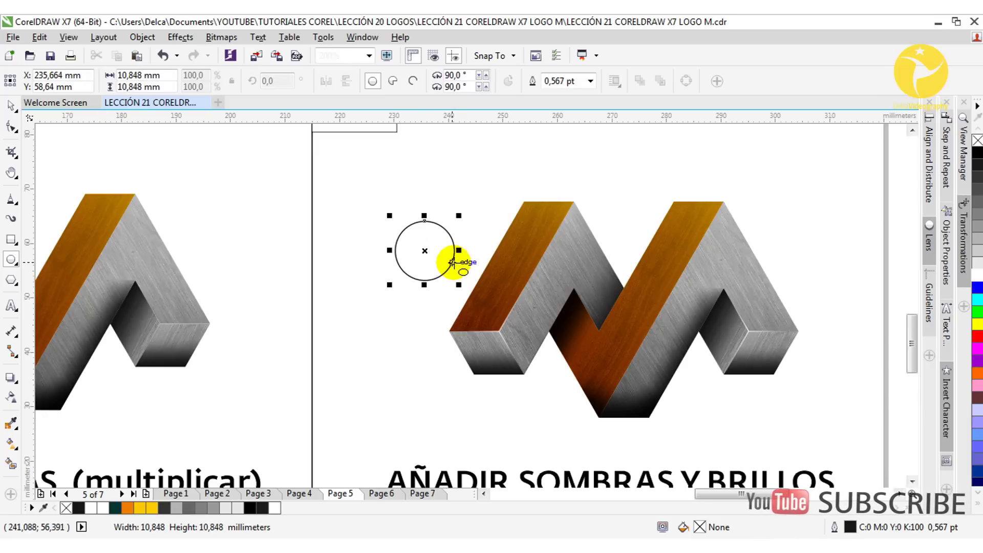
left_click(977, 262)
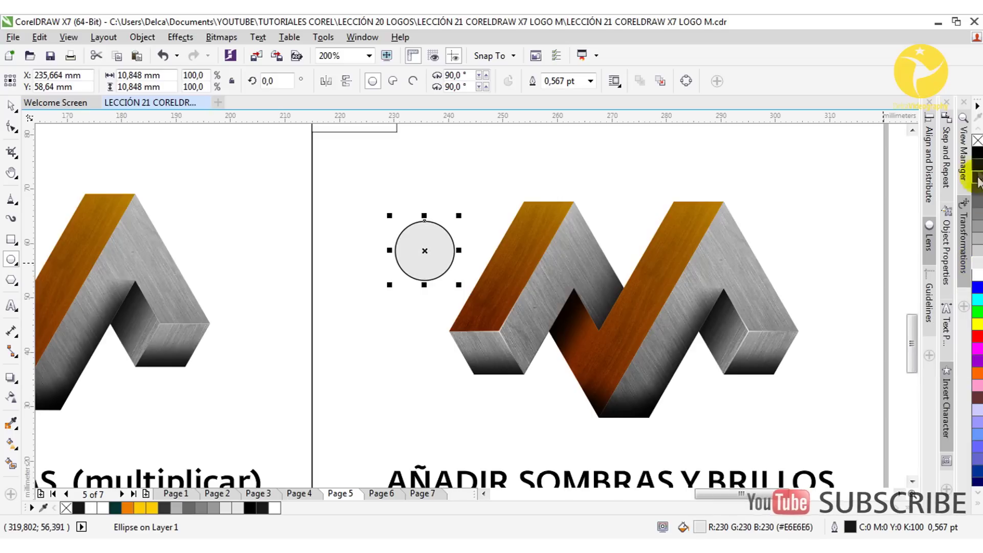
right_click(978, 140)
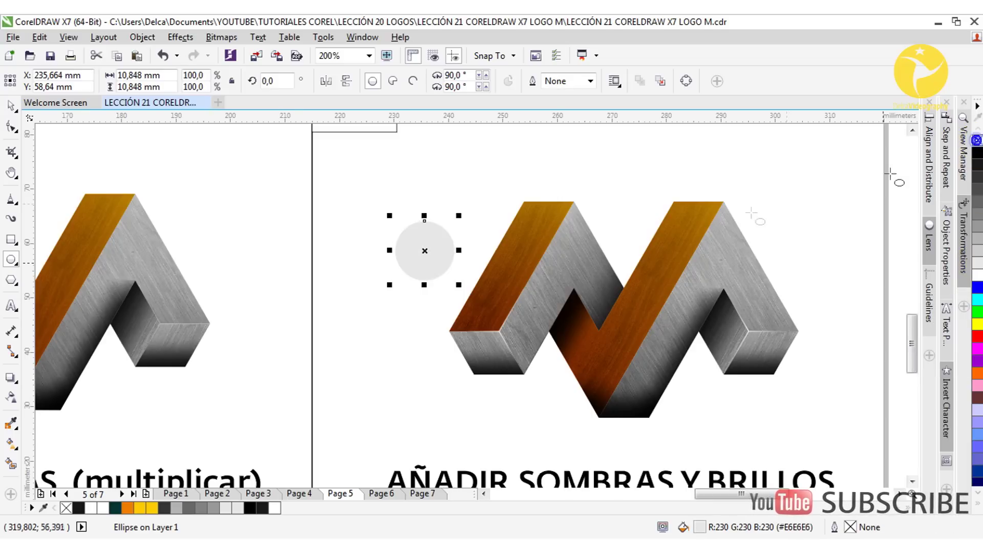
Give the gray circle an elliptical fountain transparency with the Screen merge mode
left_click(11, 397)
left_click(49, 82)
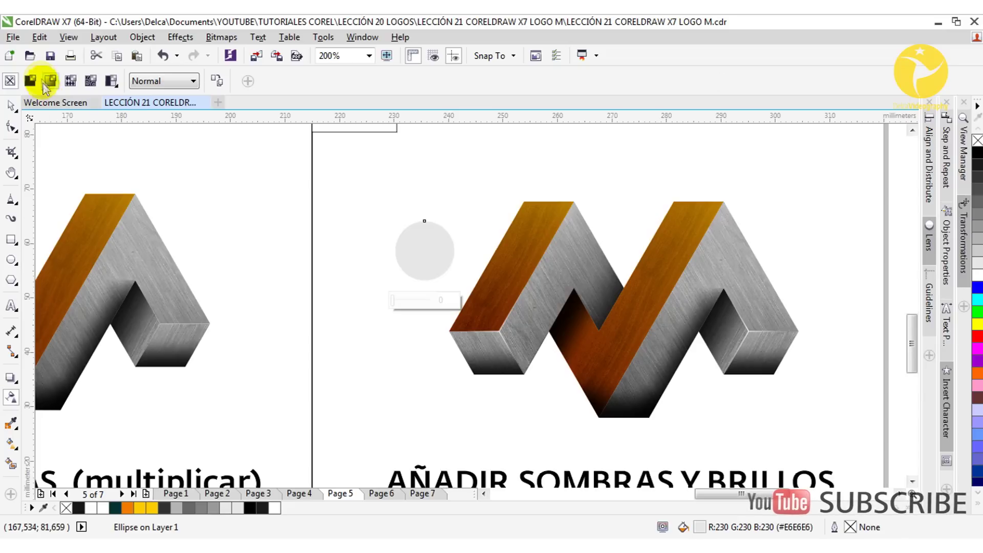
left_click(164, 81)
left_click(173, 349)
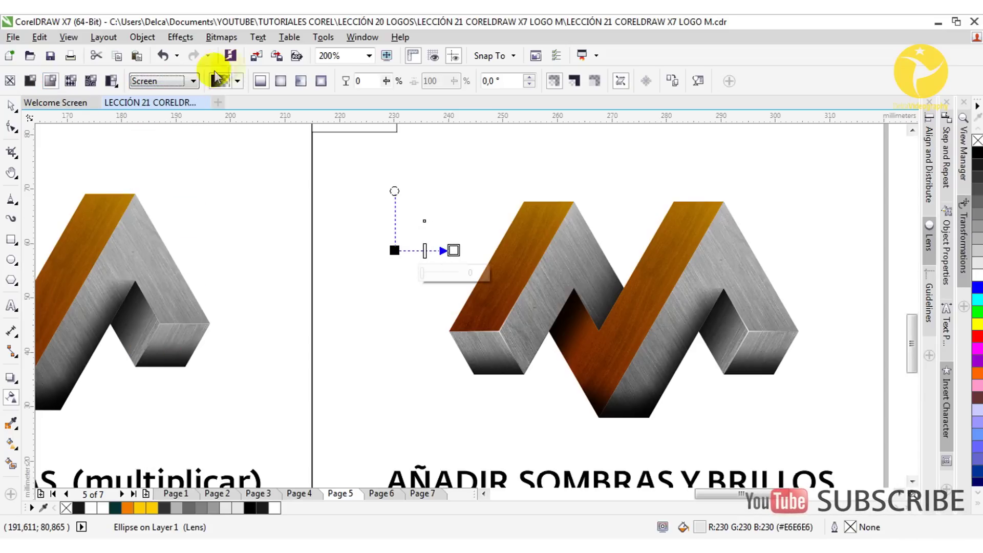
left_click(281, 82)
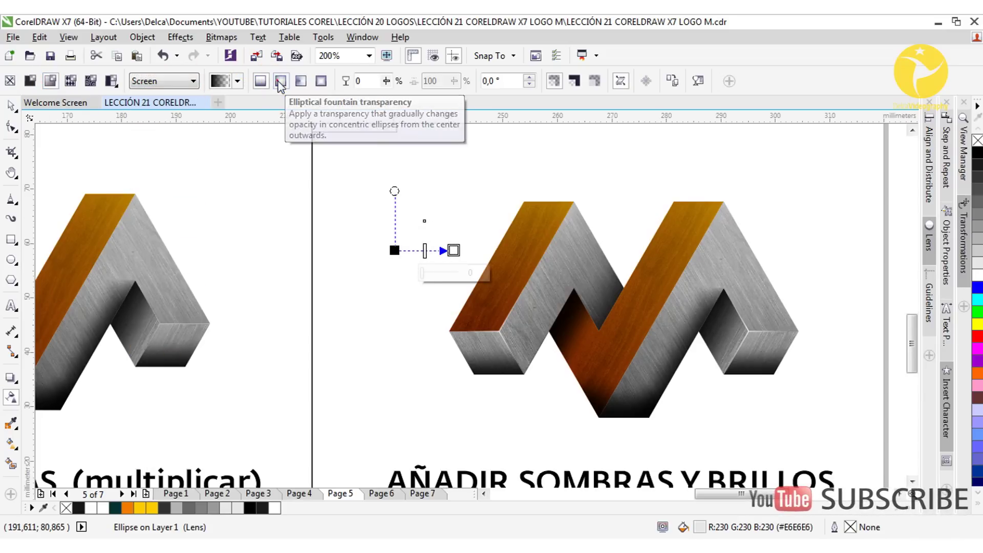
Move the glow circle onto the left foot's front corner, and place copies on the right front face's corner and near the left peak
left_click(11, 107)
left_click_drag(420, 251, 501, 331)
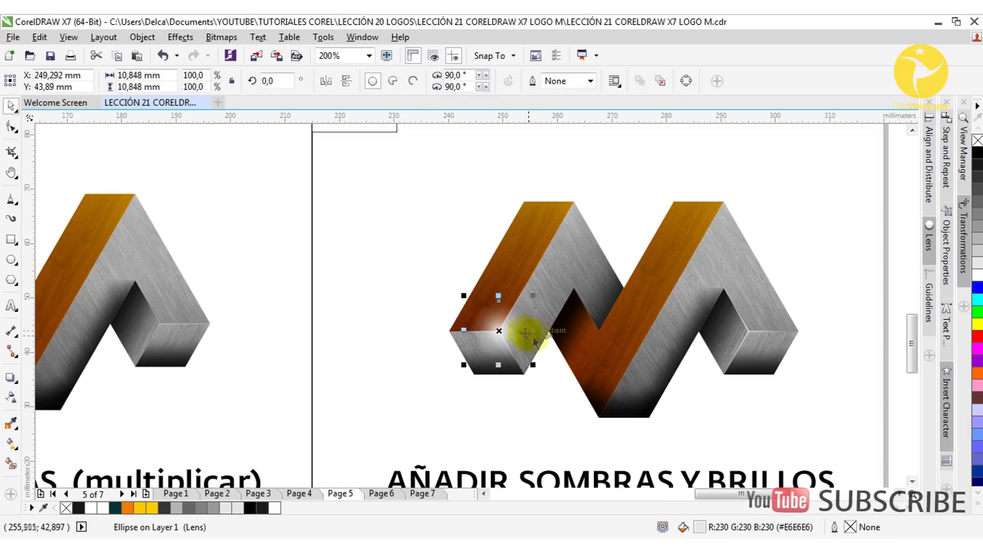
left_click_drag(501, 332, 749, 331)
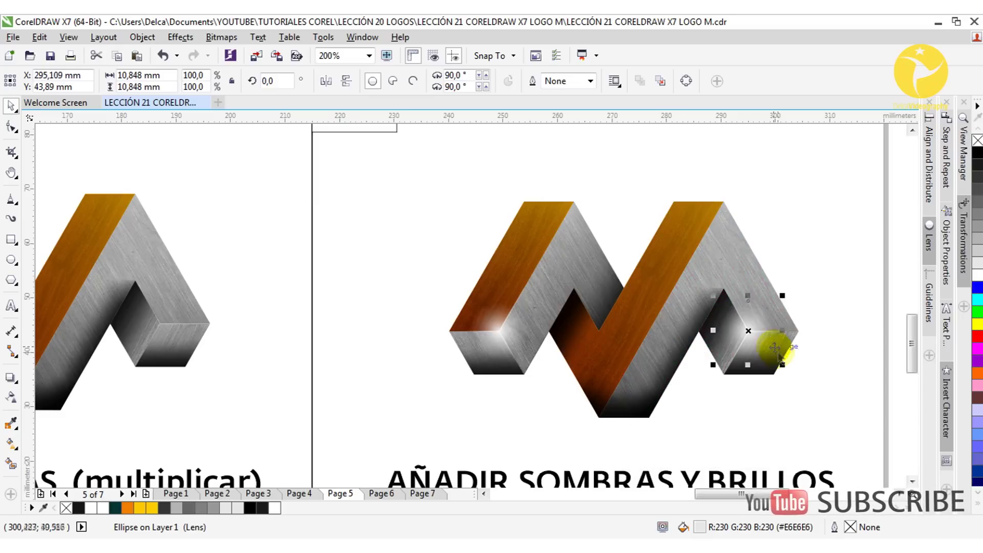
left_click(498, 330)
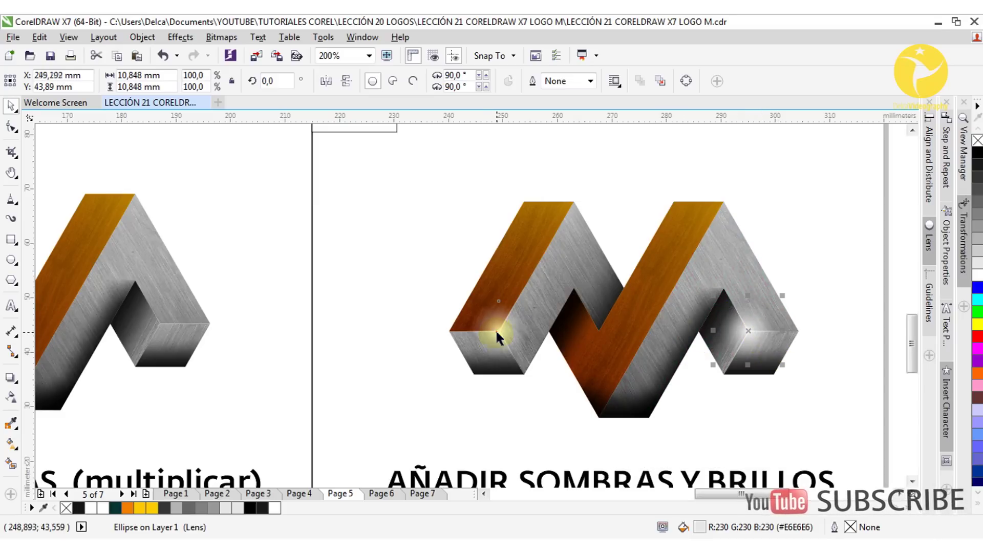
left_click_drag(566, 225, 568, 211)
right_click(568, 211)
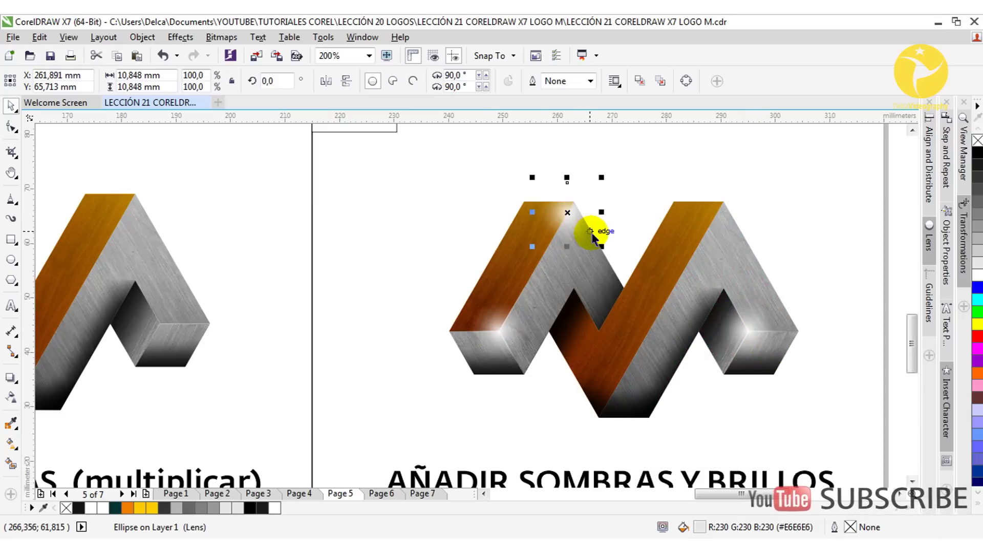
Center the left peak's glow on the top corner where the wood and metal faces meet
scroll(557, 216, "up", 1)
key("t")
left_click_drag(624, 209, 585, 200)
key("space")
scroll(582, 215, "down", 1)
left_click(506, 272)
scroll(522, 268, "down", 1)
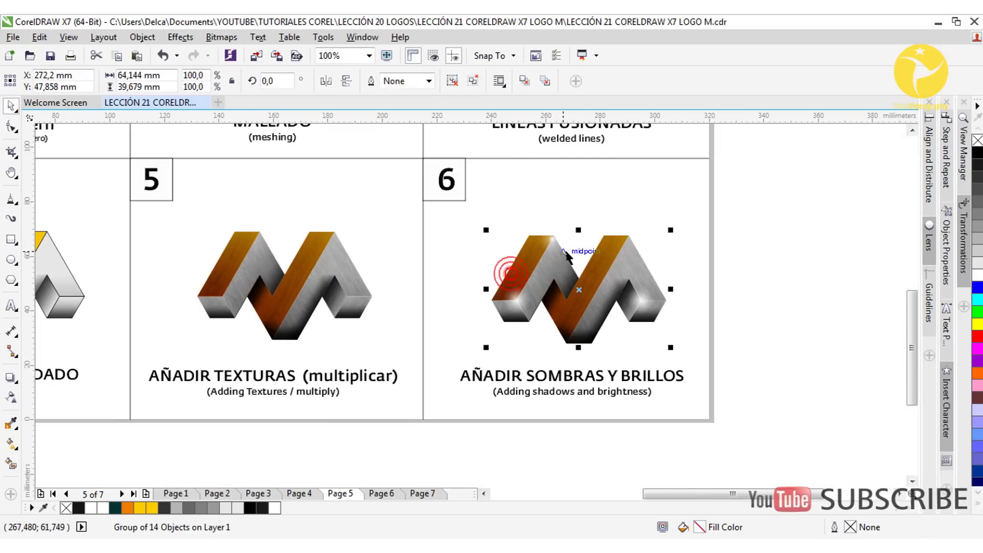
left_click(749, 249)
scroll(564, 224, "up", 8)
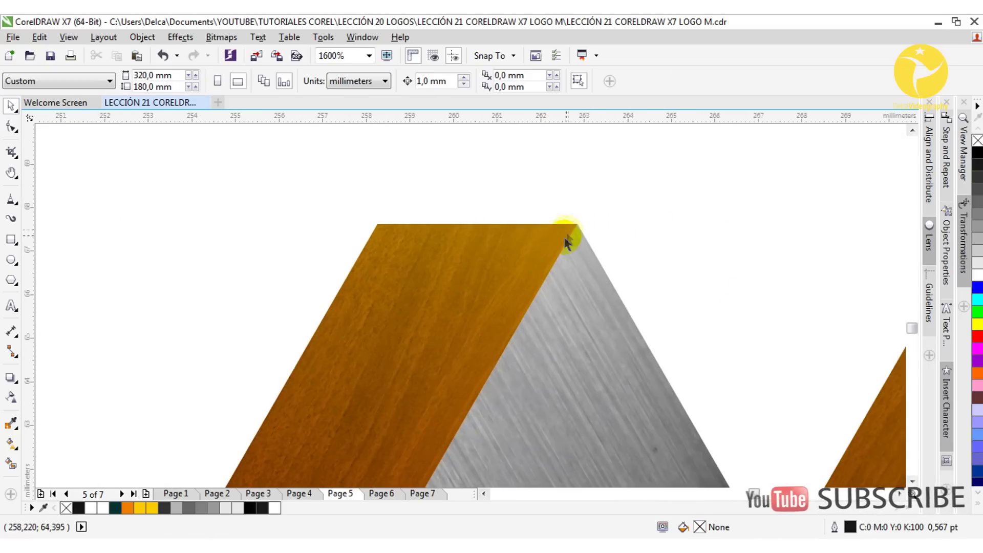
left_click(568, 253)
left_click_drag(553, 278, 583, 226)
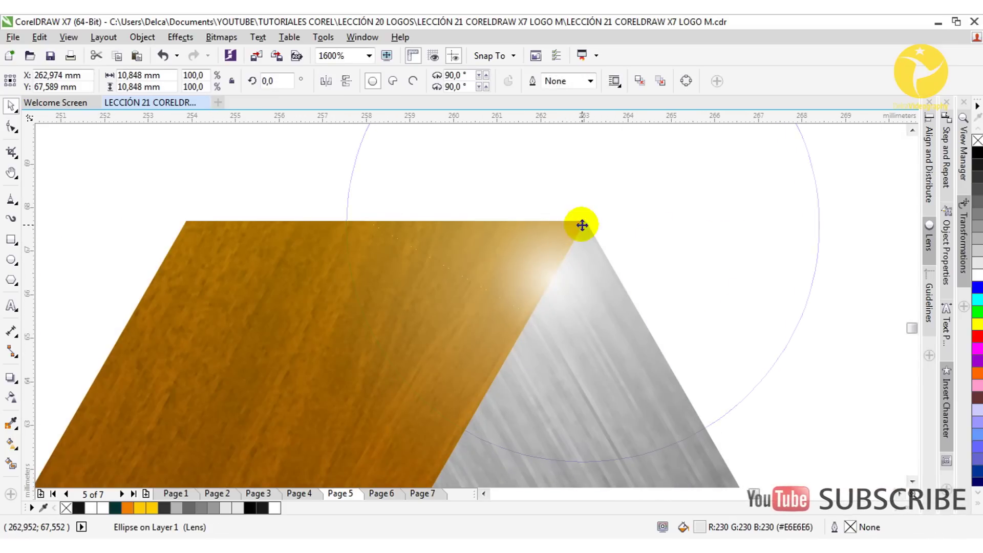
scroll(599, 249, "down", 8)
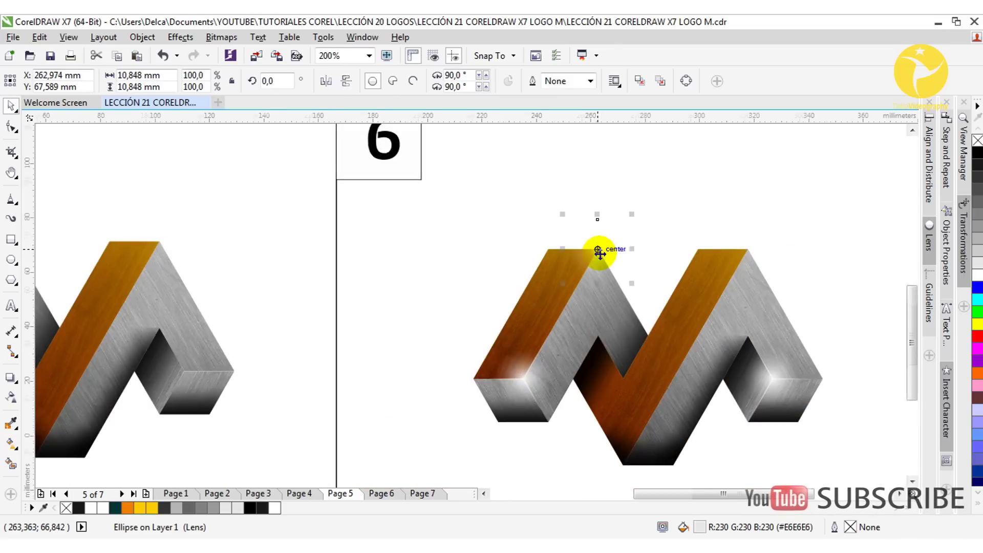
Group the section 6 logo with its white edge lines and glow circles, 8 objects in all
left_click(743, 266)
left_click_drag(551, 359, 510, 378)
scroll(651, 331, "up", 2)
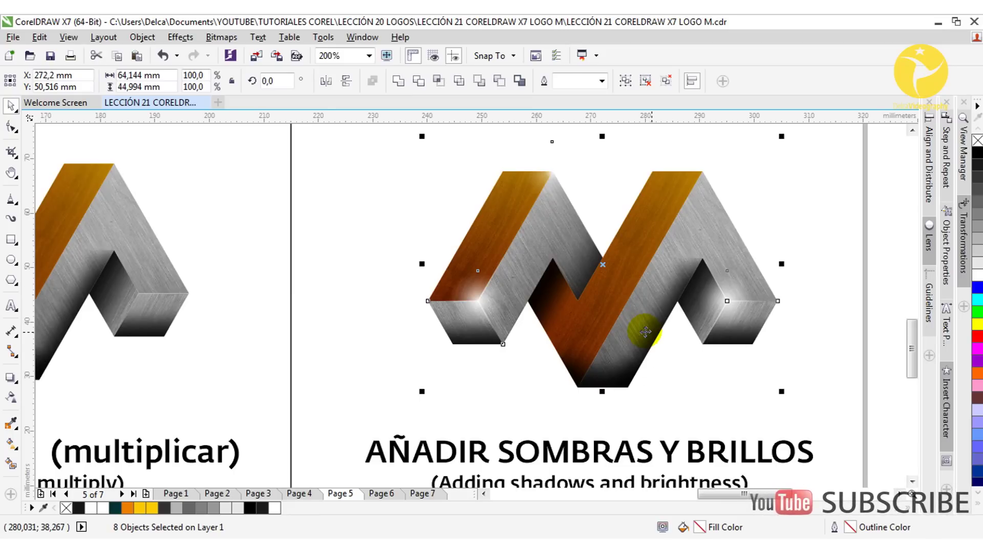
key("ctrl+g")
scroll(655, 275, "down", 2)
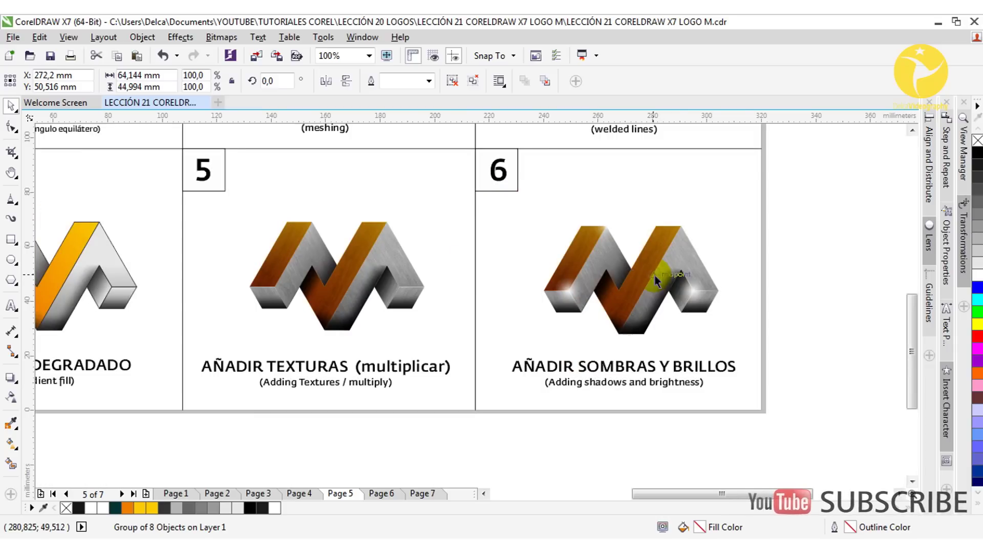
Place the grouped logo on the empty area to the right of the page
scroll(656, 280, "down", 2)
left_click_drag(647, 280, 782, 287)
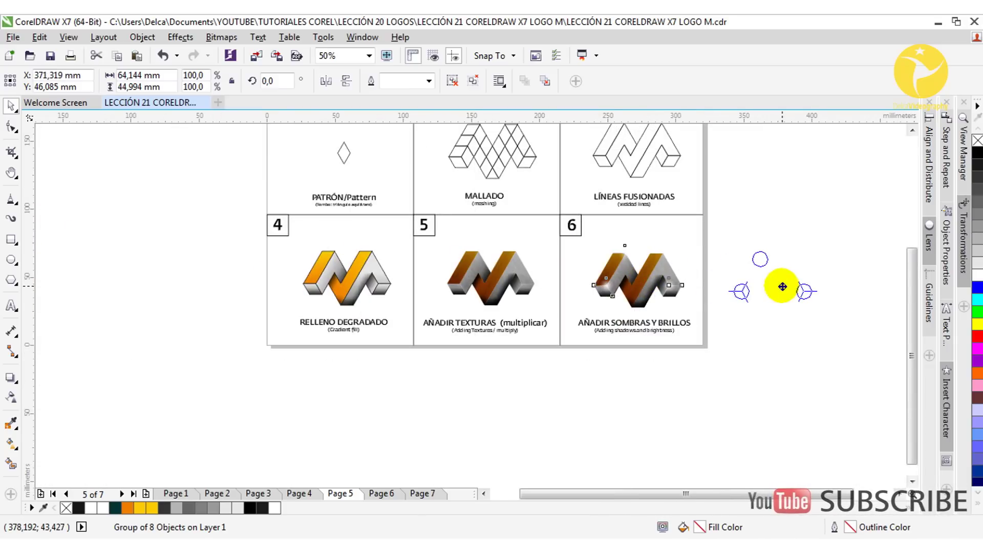
left_click_drag(783, 287, 782, 287)
Delete the teal gradient background rectangle with its clipped emblem from page 6
left_click(382, 493)
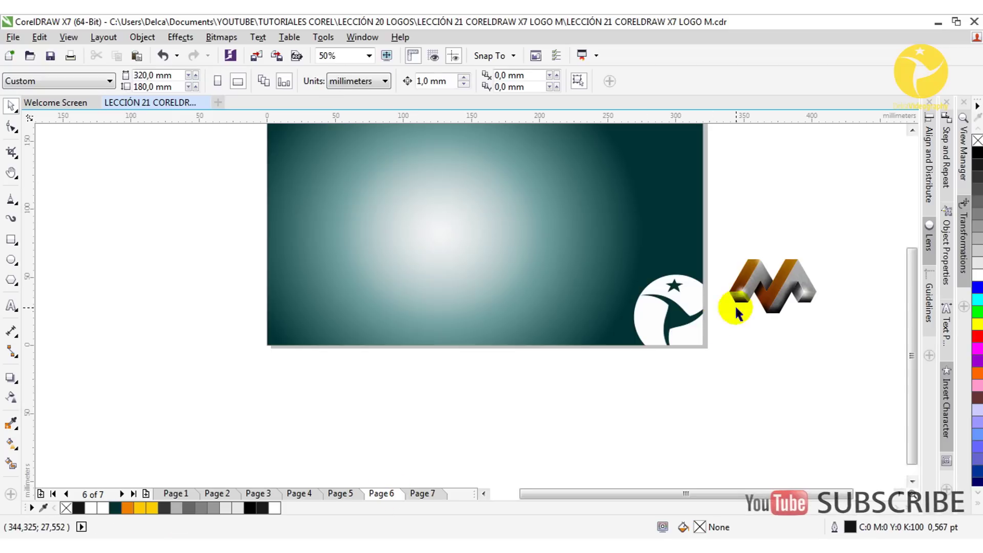
left_click(791, 337)
left_click(629, 270)
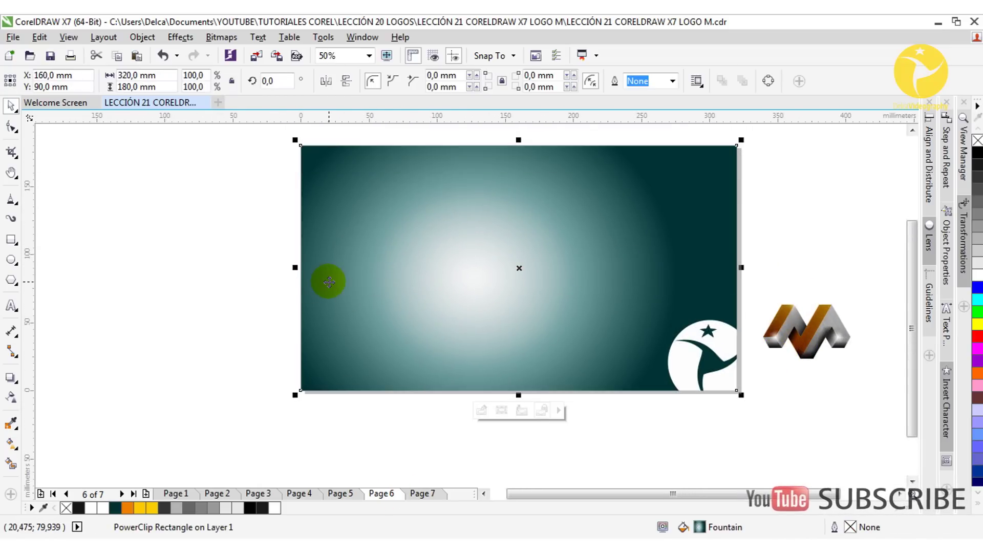
key("Delete")
Draw a 320 × 180 mm rectangle that covers the whole of page 6
left_click(10, 239)
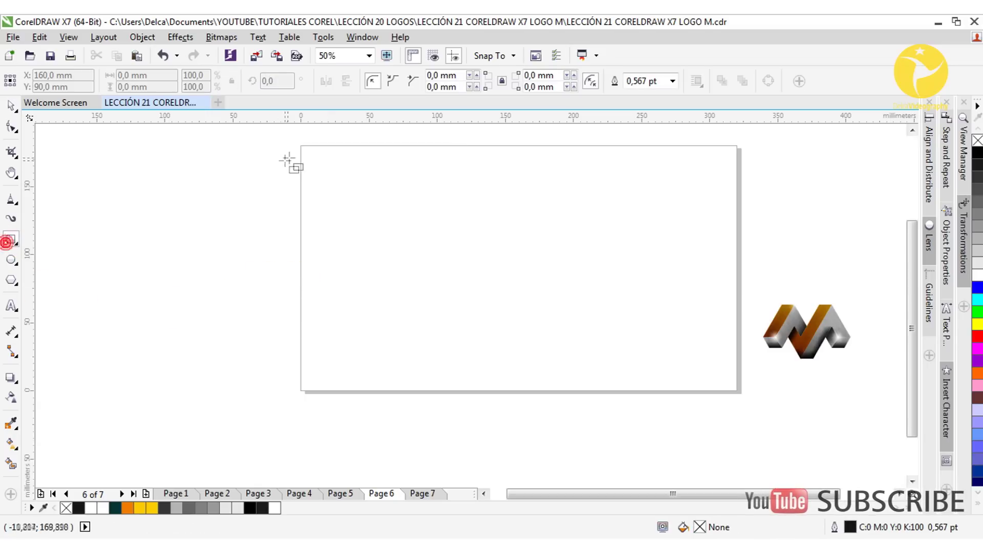
left_click_drag(297, 145, 736, 390)
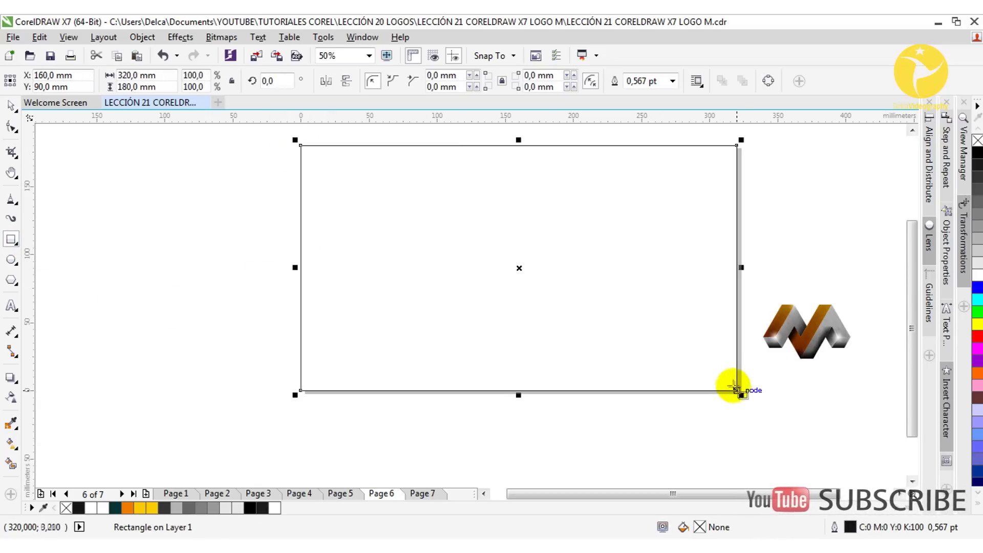
left_click_drag(685, 361, 633, 385)
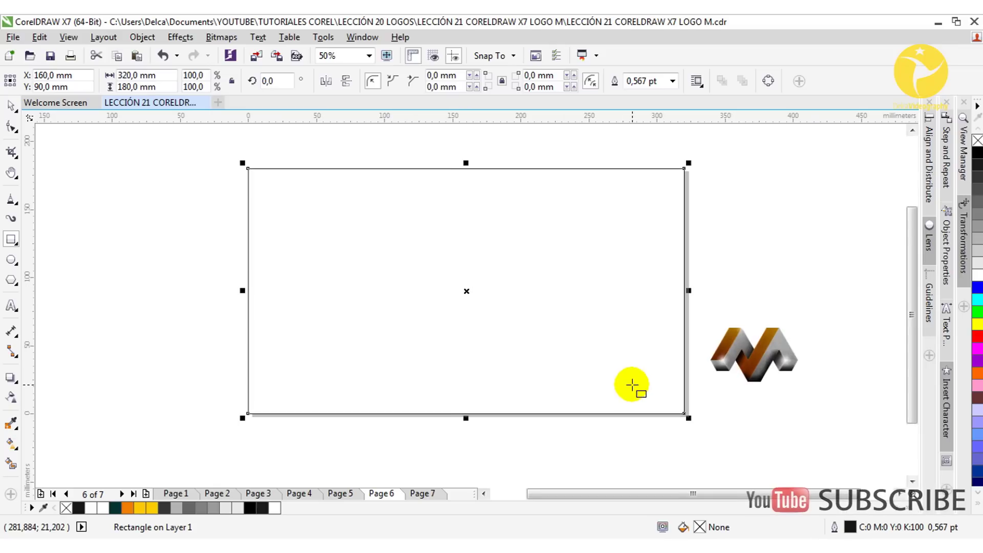
left_click(11, 245)
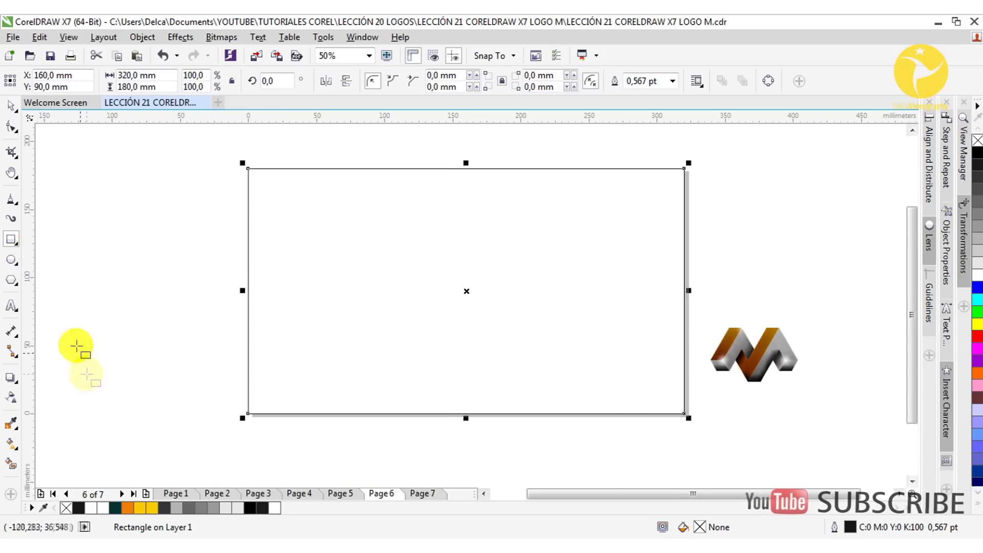
Give the rectangle an elliptical fountain fill, black outside and white at its centre, with the centre in the lower-left part and the end at the right edge
left_click(11, 443)
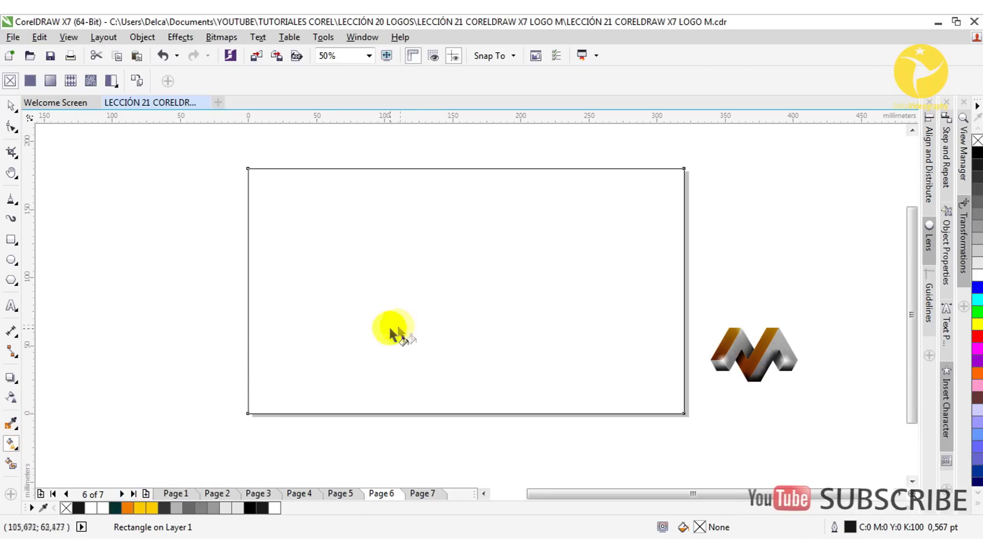
left_click_drag(383, 338, 683, 341)
left_click(201, 80)
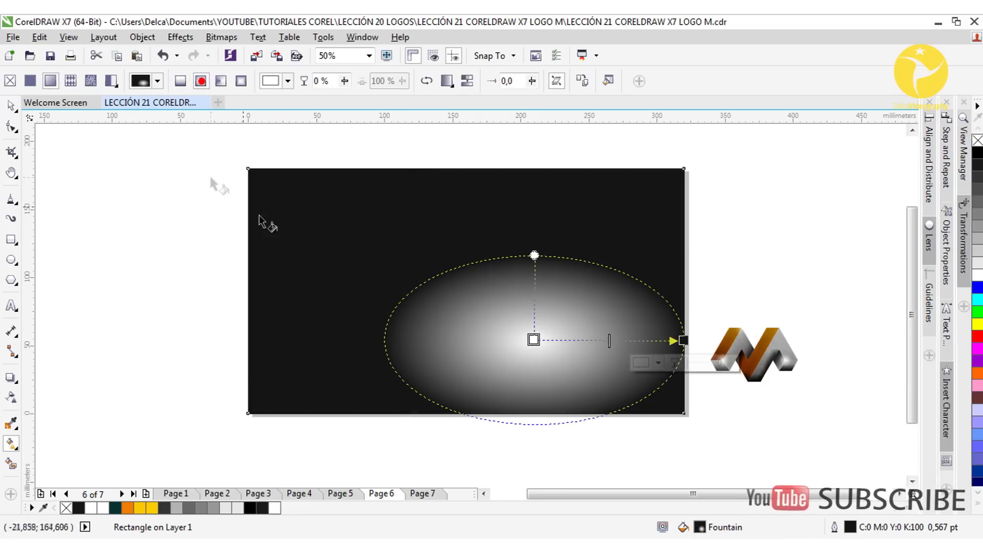
left_click_drag(510, 338, 414, 342)
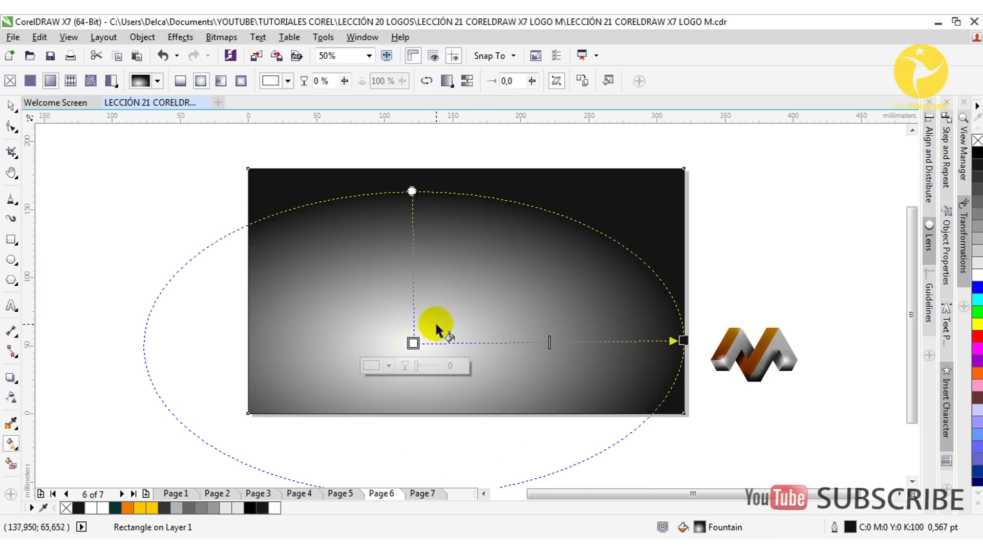
Change the fountain fill's outer colour to dark teal R0 G51 B51
left_click_drag(115, 507, 684, 340)
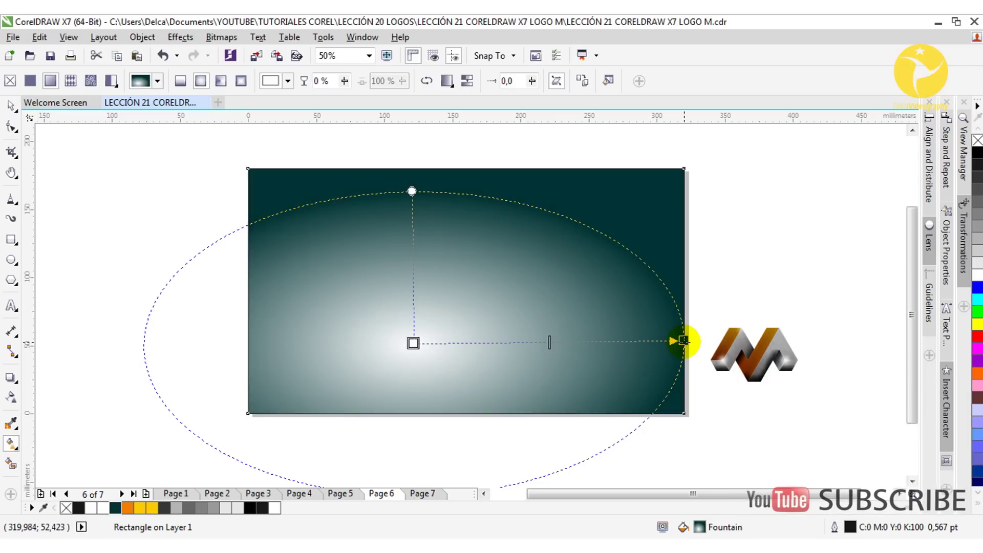
left_click(683, 341)
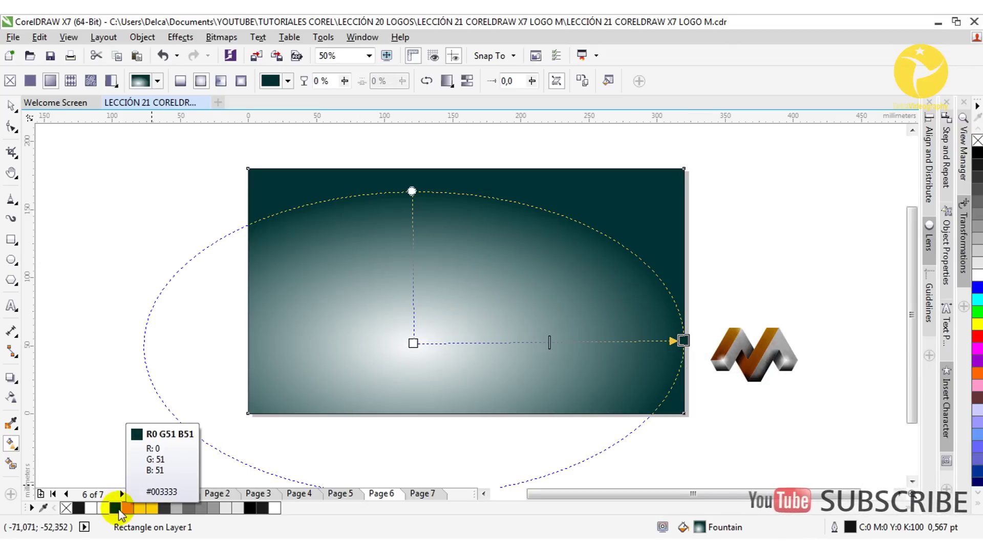
left_click(10, 106)
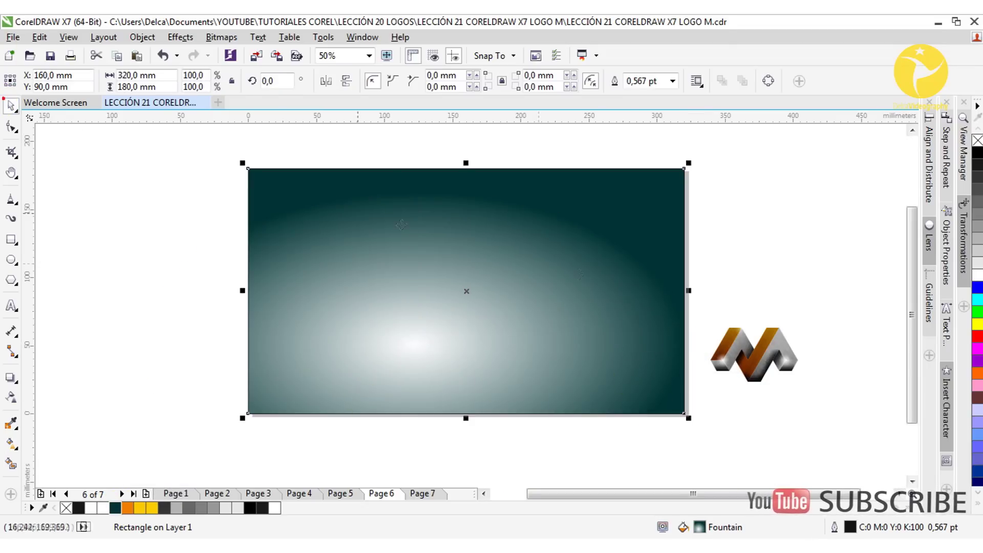
Move the grouped logo onto the bright area of the gradient and scale it proportionally to about 98 × 69 mm
left_click(794, 285)
left_click_drag(829, 401, 707, 302)
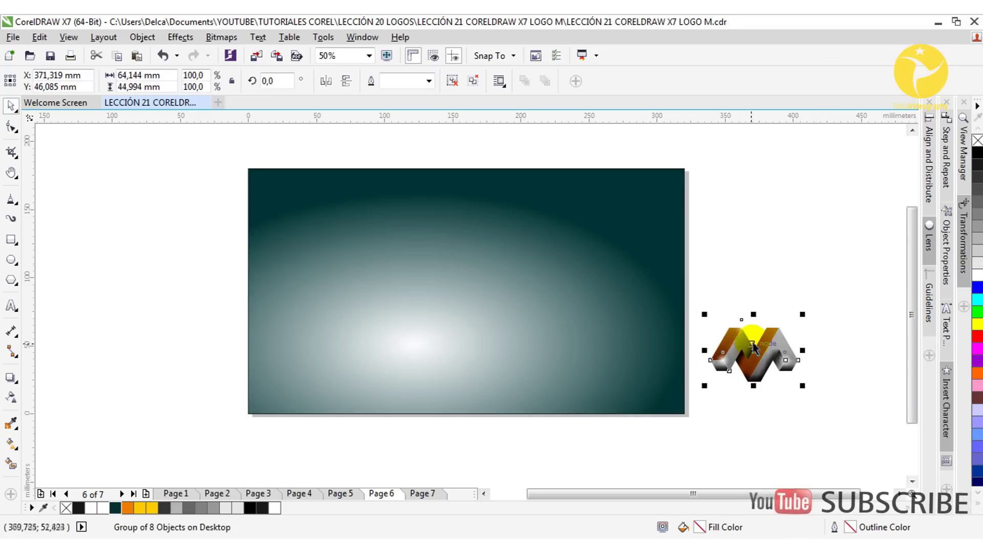
left_click_drag(755, 353, 438, 333)
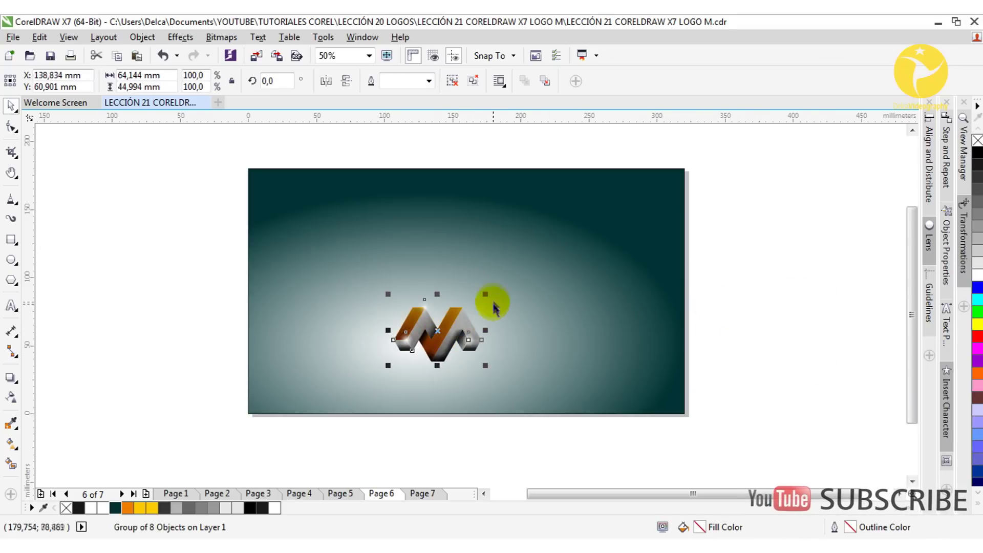
left_click_drag(485, 294, 538, 258)
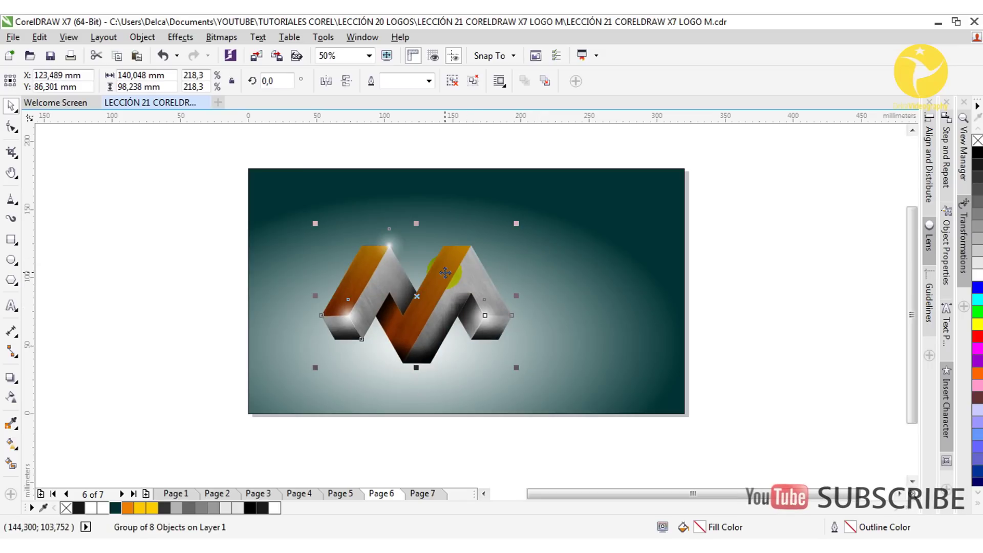
left_click_drag(517, 224, 488, 244)
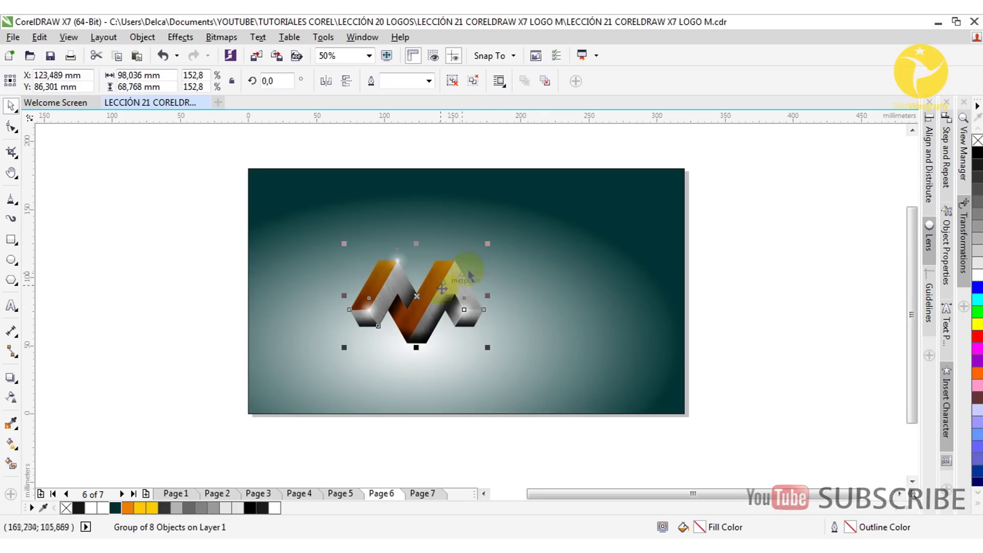
left_click_drag(411, 312, 407, 317)
Draw a flat ellipse about 79 × 10.6 mm just below the logo, filled black with no outline
scroll(400, 315, "up", 1)
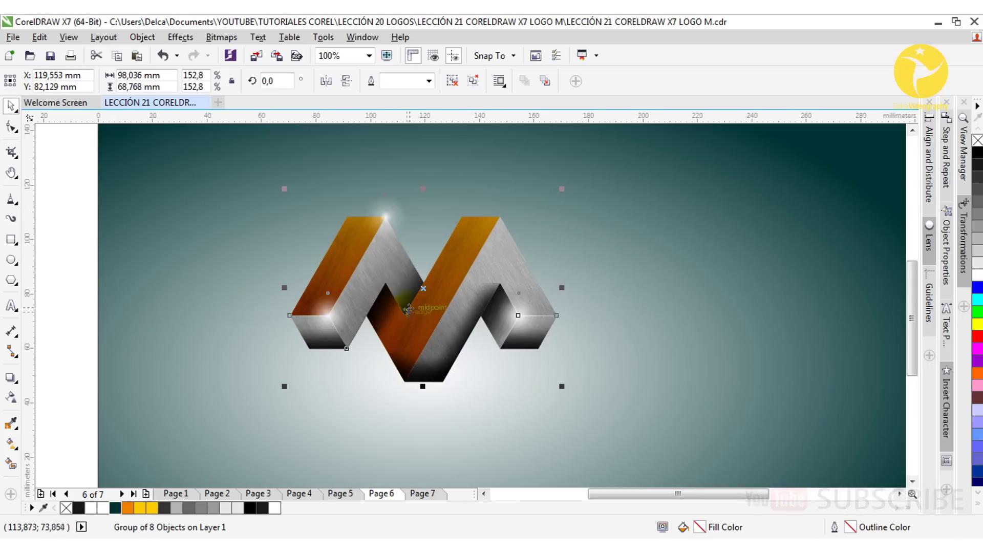
key("F7")
left_click_drag(413, 406, 521, 421)
key("space")
left_click_drag(414, 407, 421, 407)
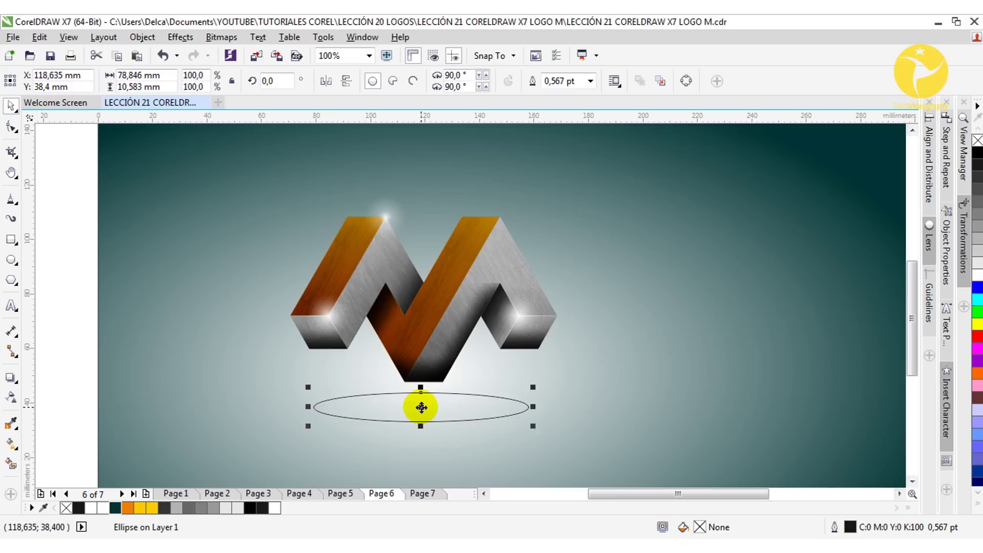
left_click(978, 149)
right_click(978, 137)
Apply an elliptical fountain transparency that fades the black ellipse towards its edge, and enlarge the ellipse to about 89 × 12 mm
left_click(11, 397)
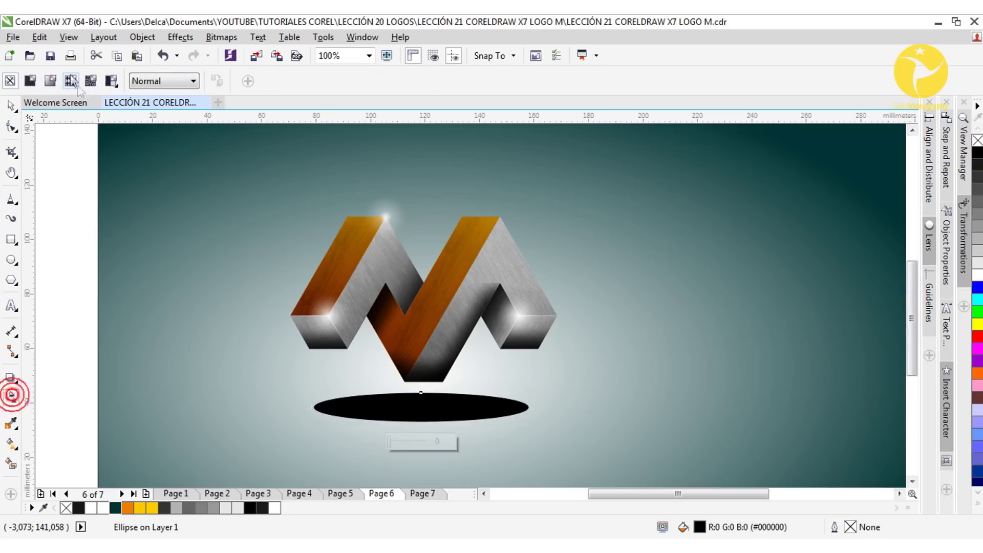
left_click(50, 81)
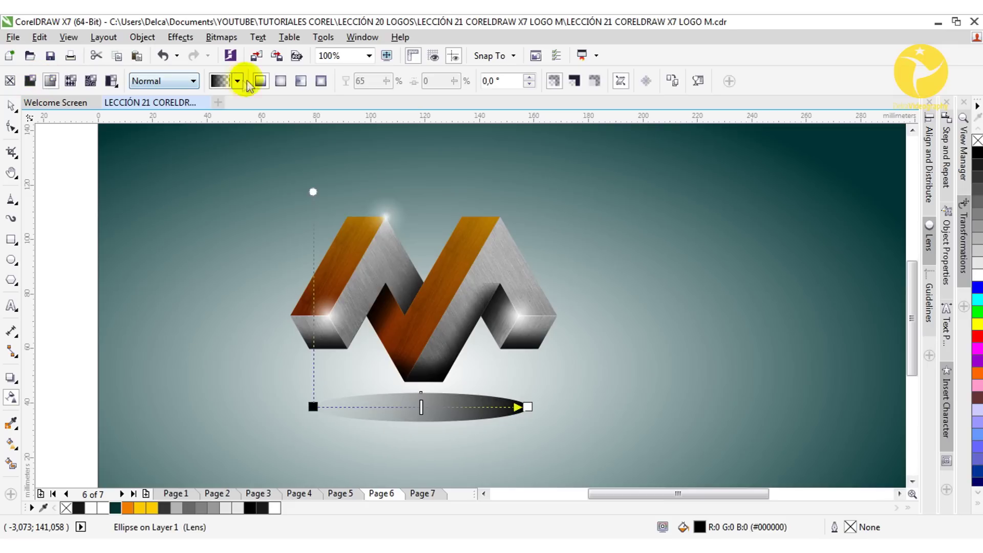
left_click(281, 81)
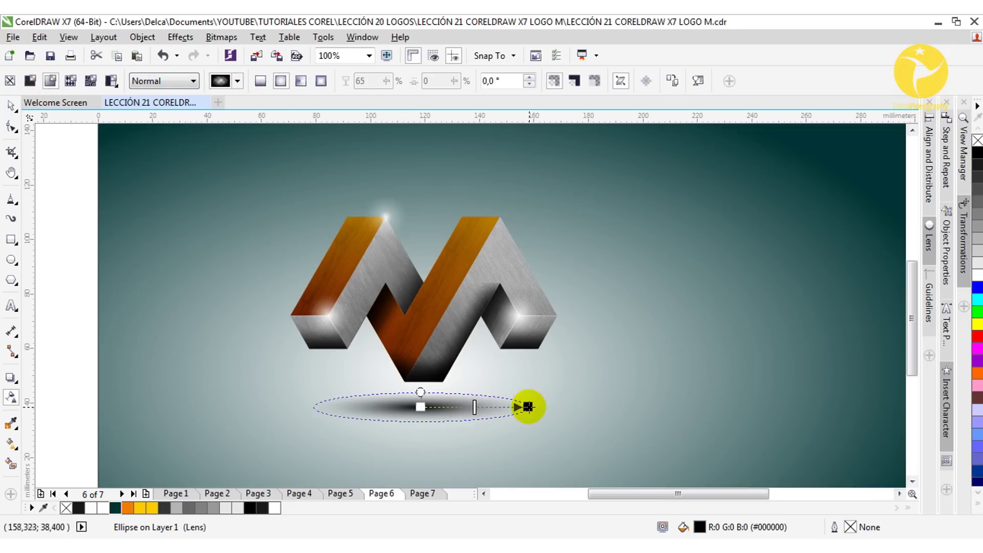
key("space")
left_click_drag(531, 387, 546, 387)
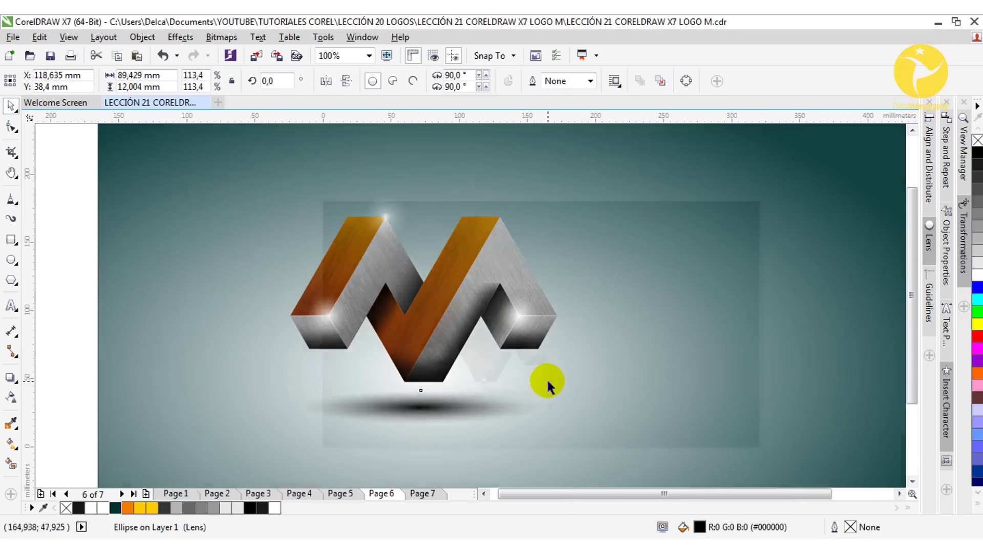
Group the logo with the elliptical shadow beneath it
left_click(546, 378)
scroll(546, 378, "down", 1)
scroll(564, 380, "up", 1)
scroll(566, 376, "down", 1)
left_click_drag(256, 243, 590, 431)
key("ctrl+g")
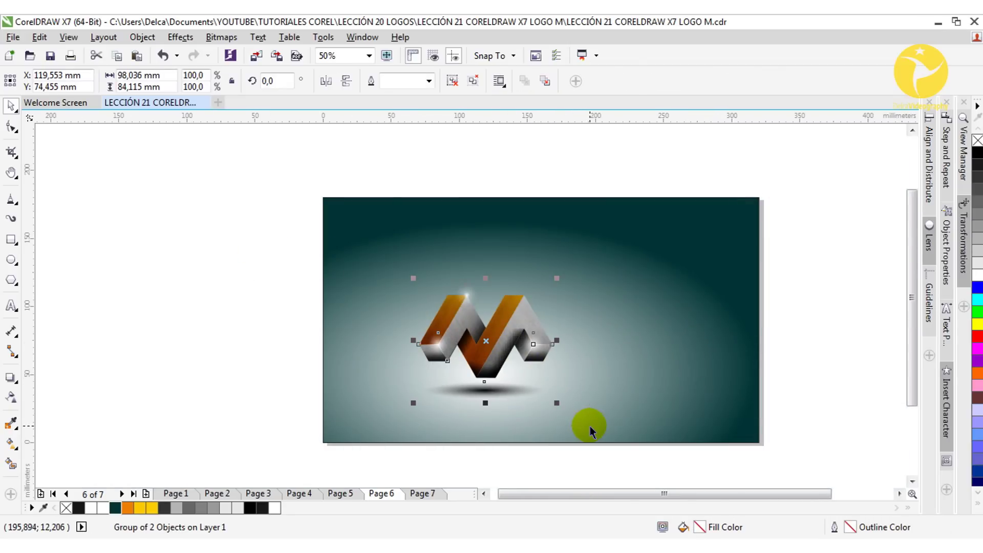
Preview page 6 full screen to check the logo and shadow on the gradient background
key("z")
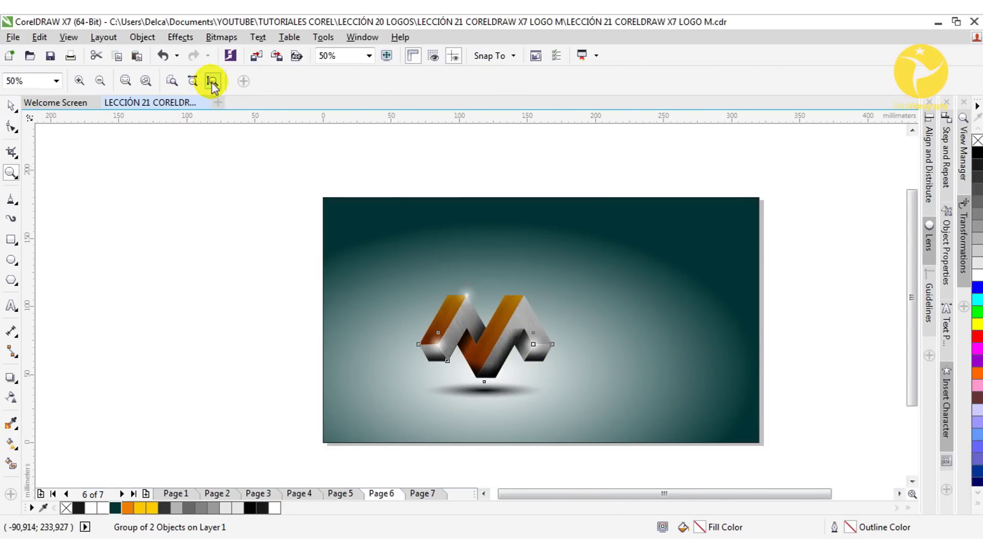
left_click(212, 81)
key("F9")
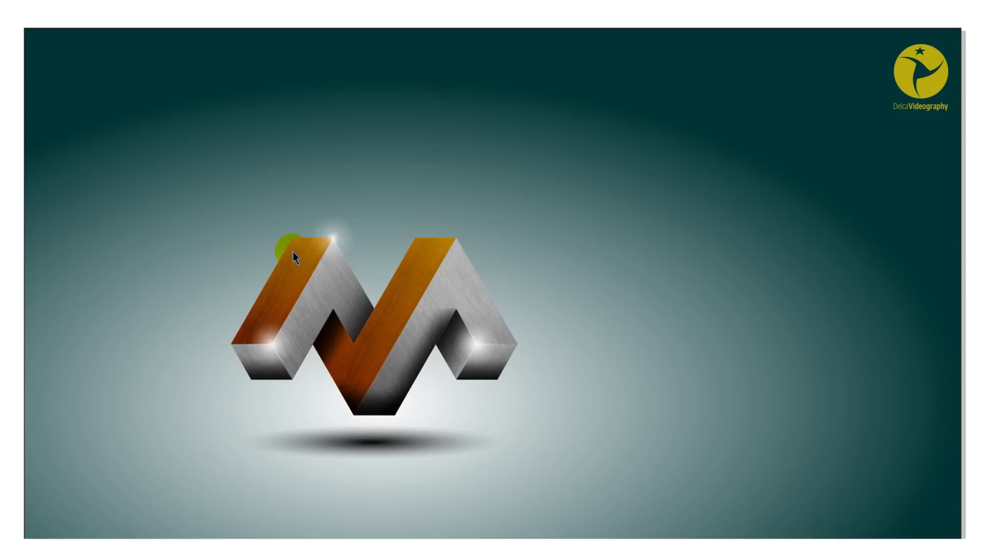